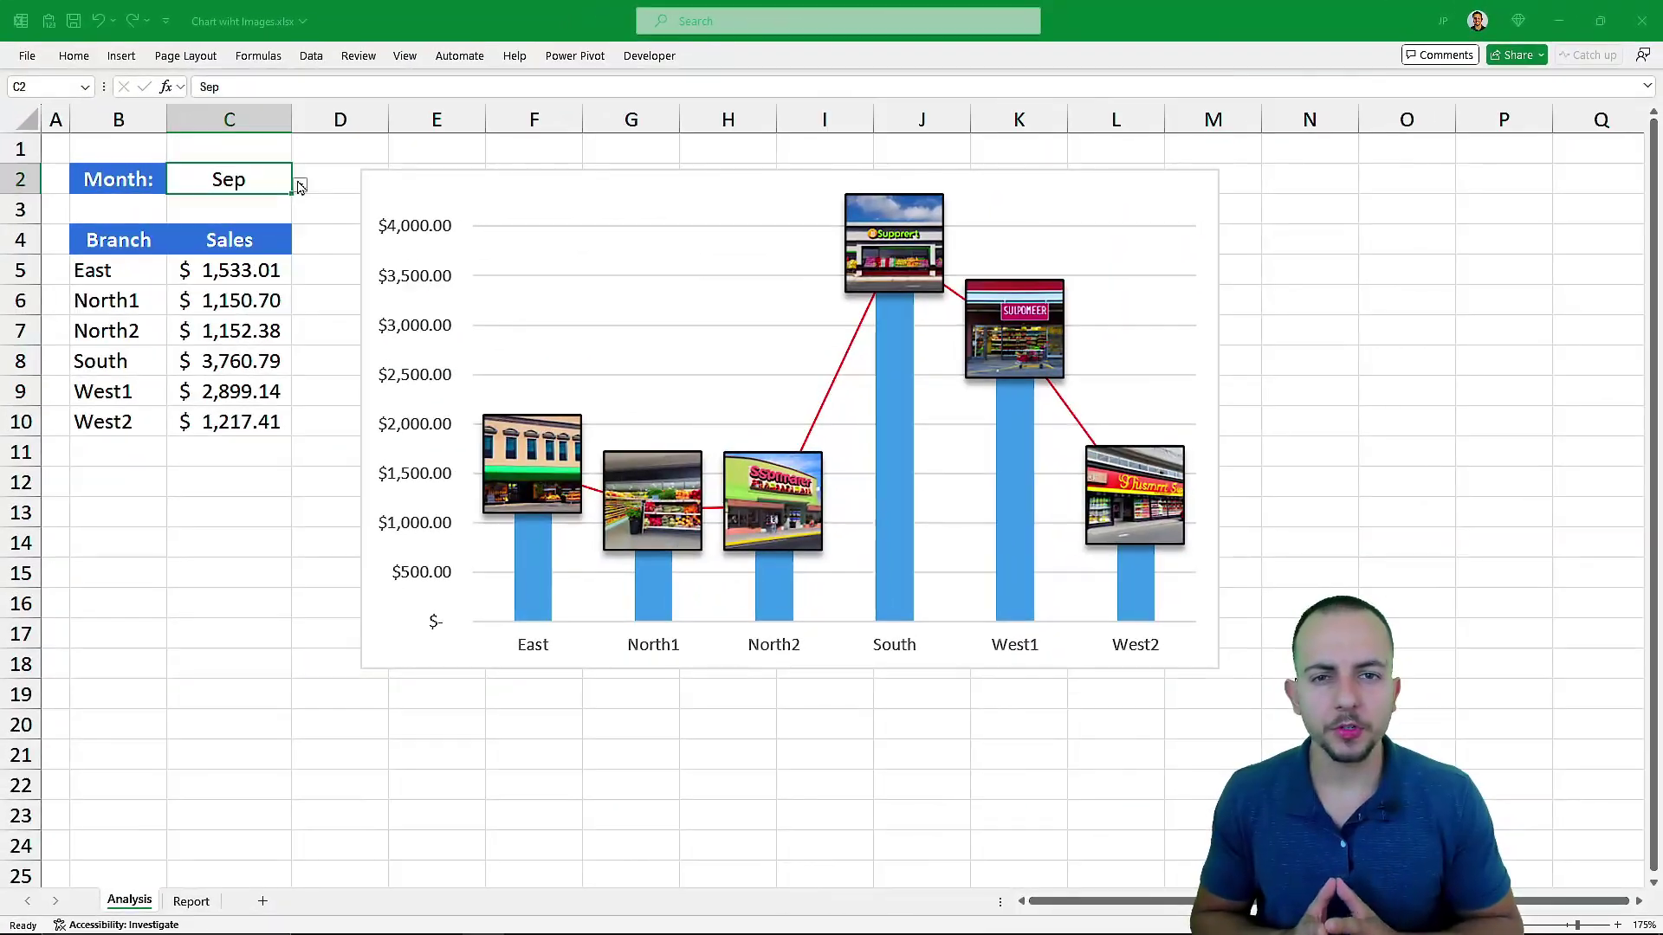
Switch the C2 month dropdown through Apr, Feb, Aug, Oct and Dec.
left_click(299, 184)
left_click(223, 248)
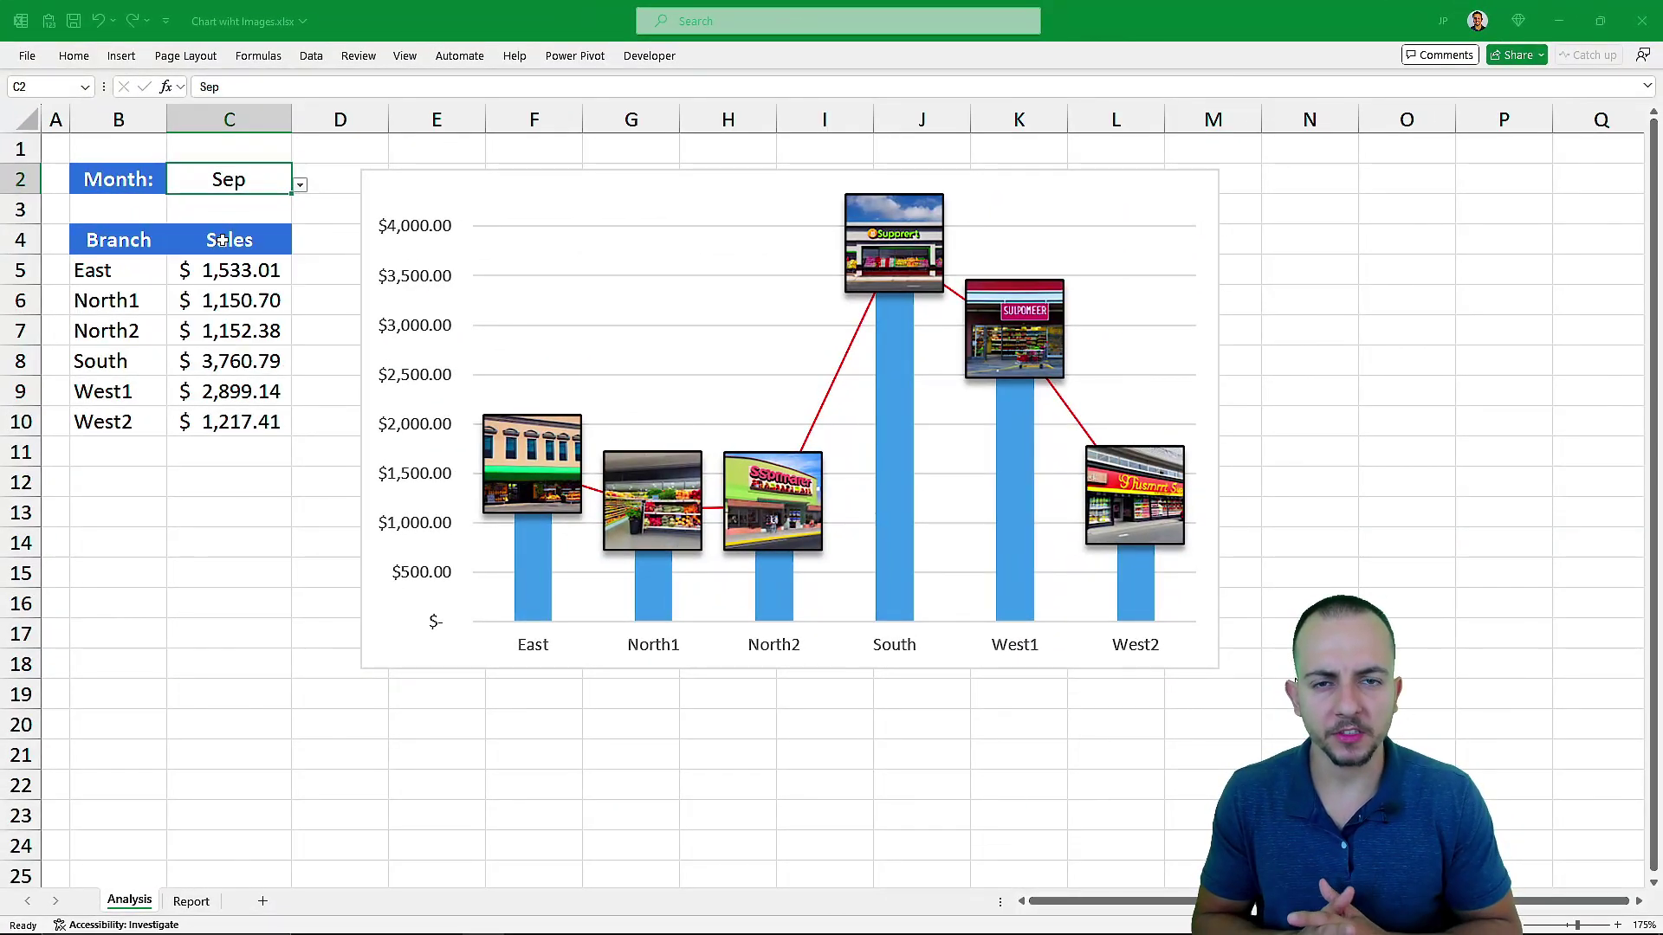
left_click(295, 185)
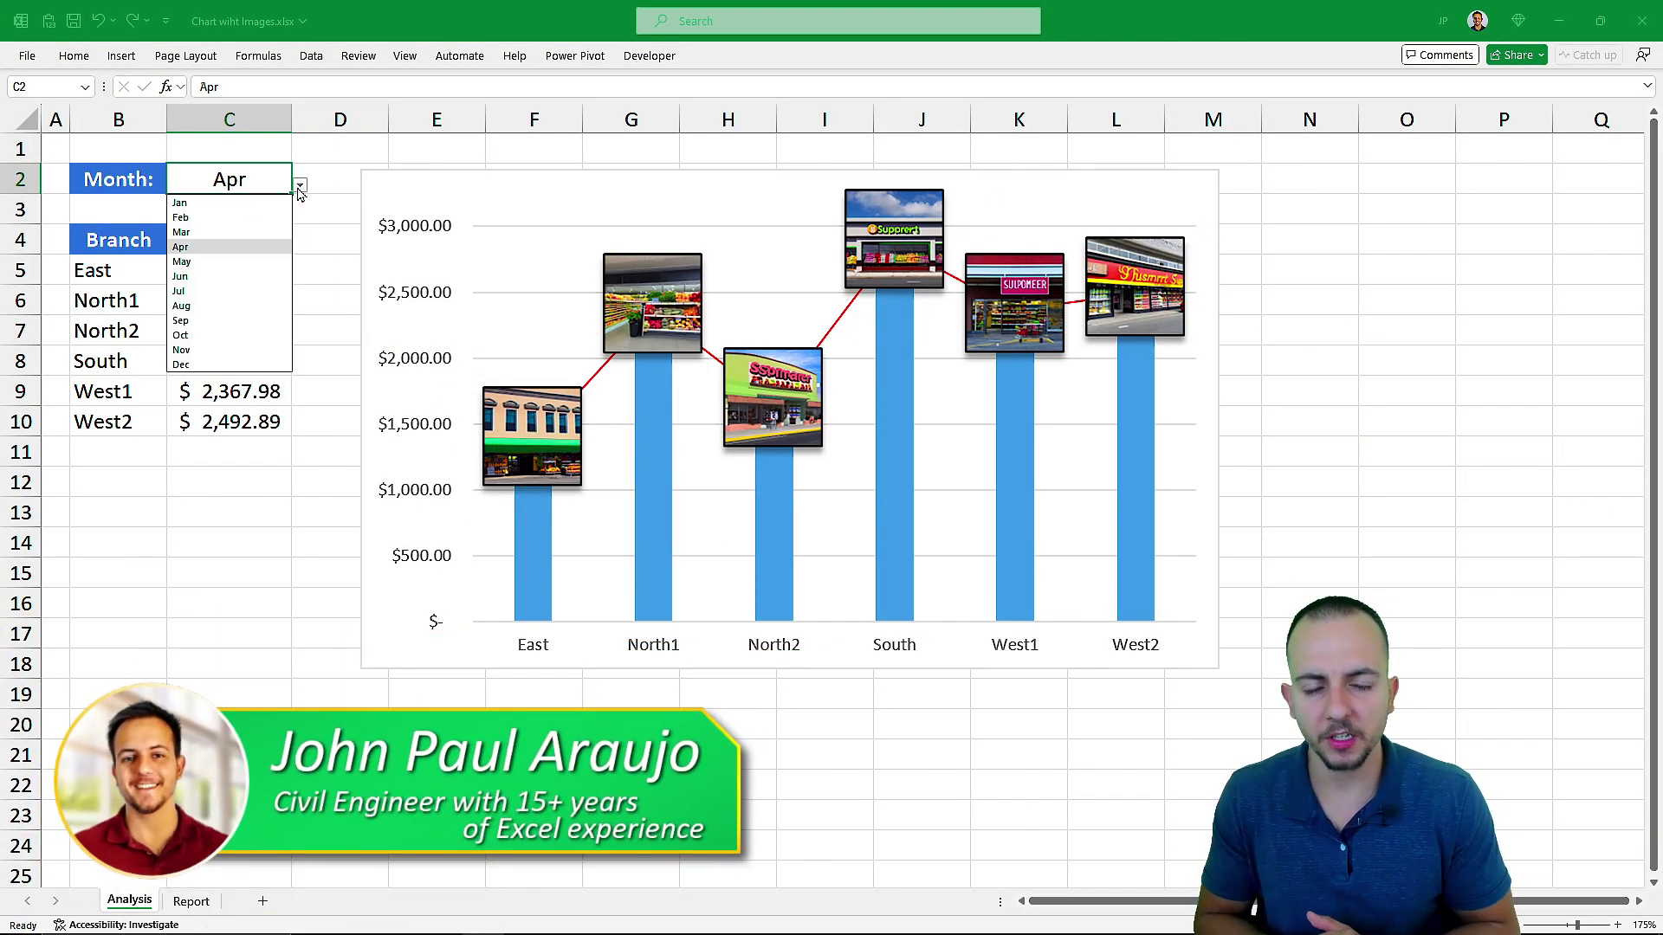
left_click(240, 213)
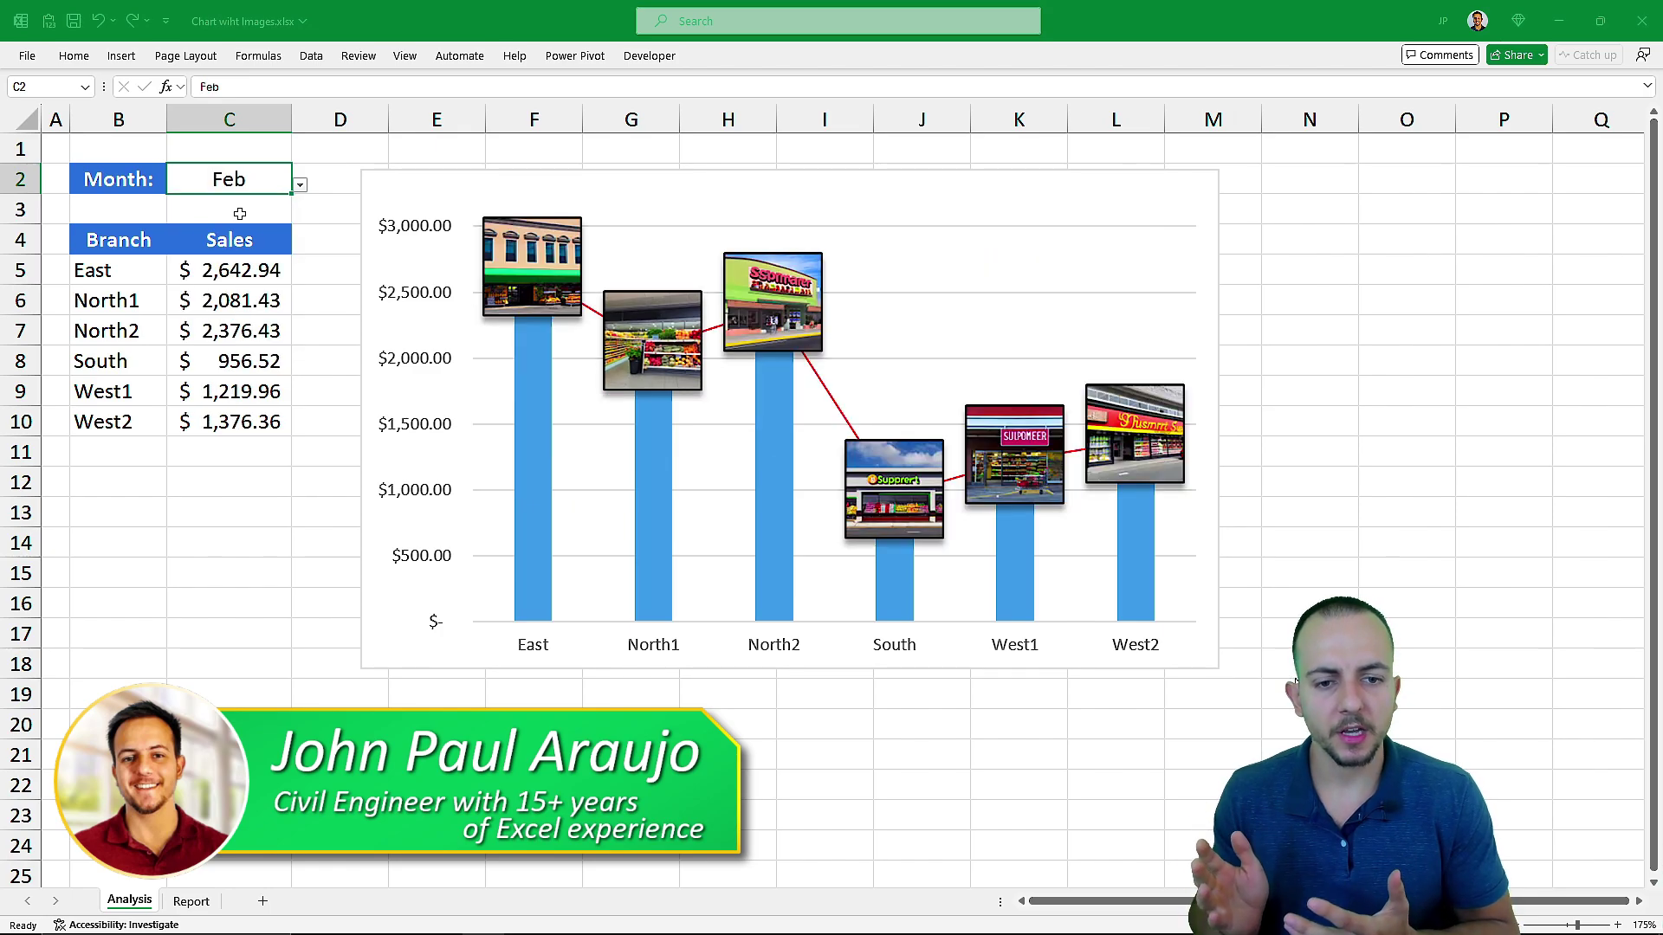
left_click(299, 185)
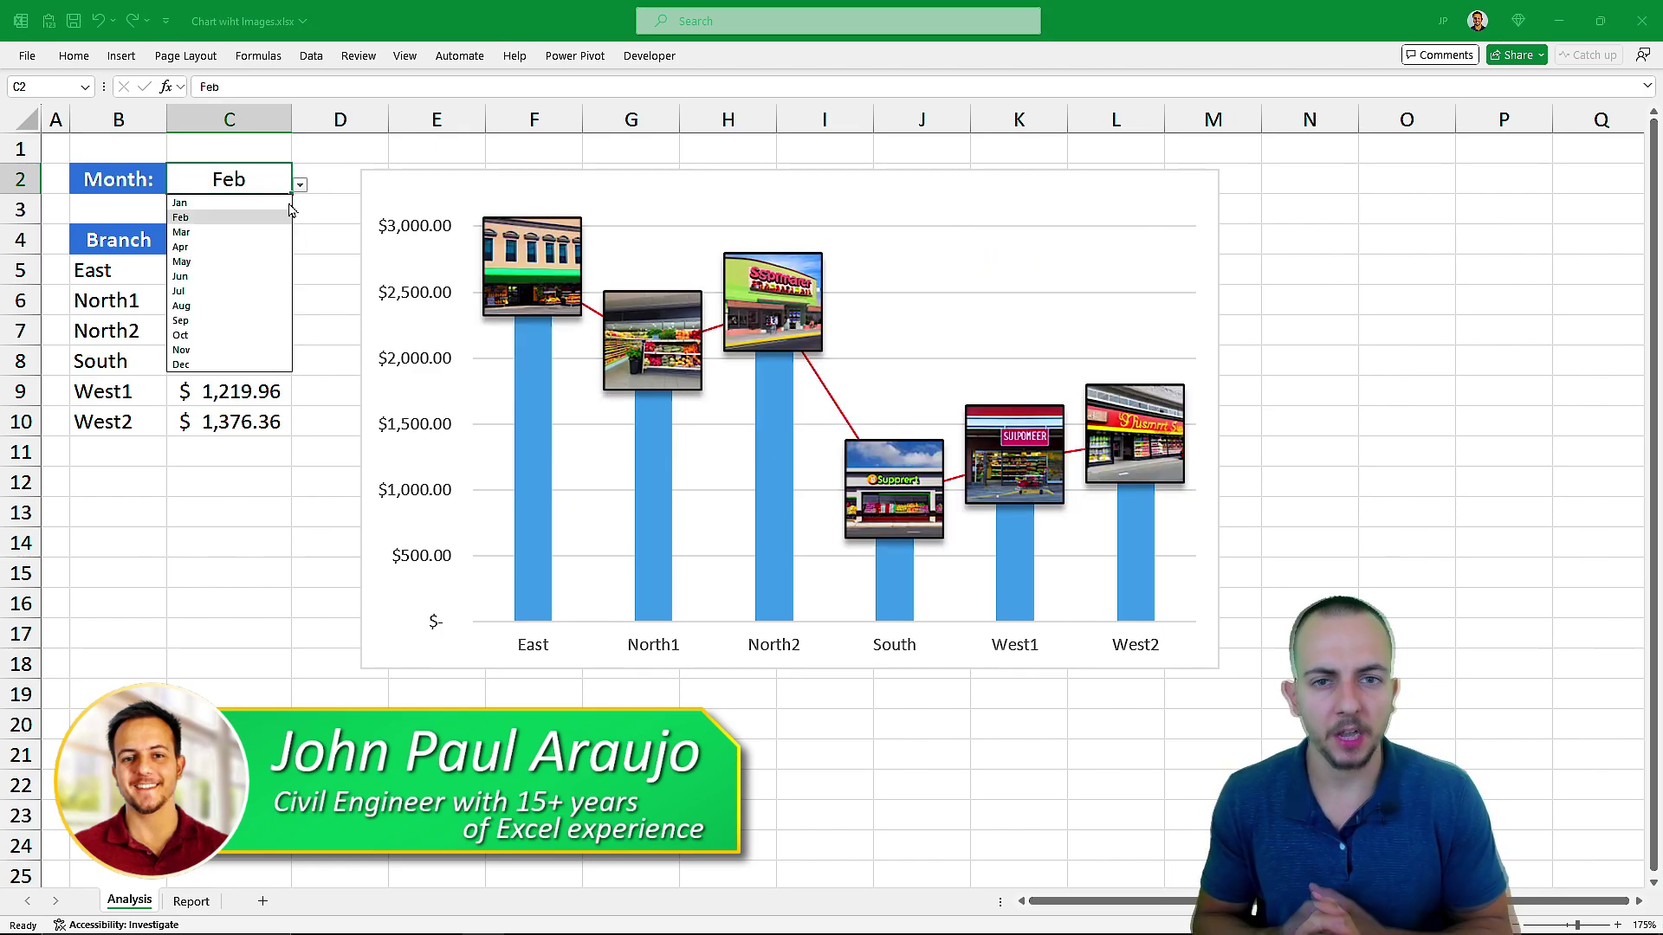
left_click(237, 306)
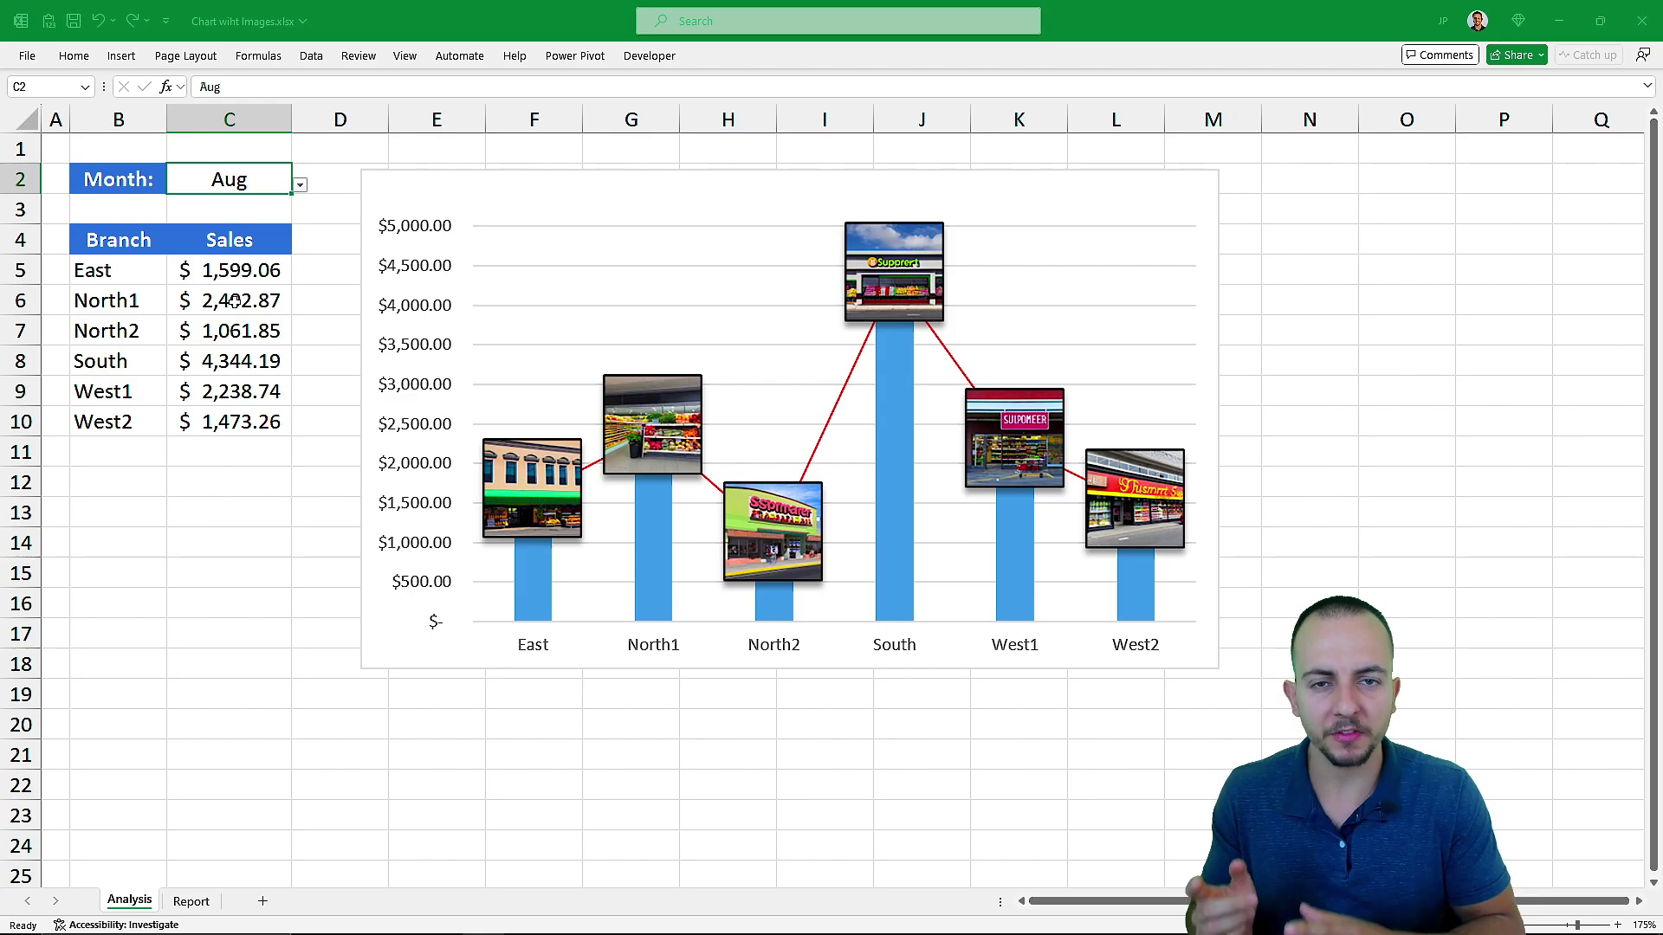
left_click(299, 185)
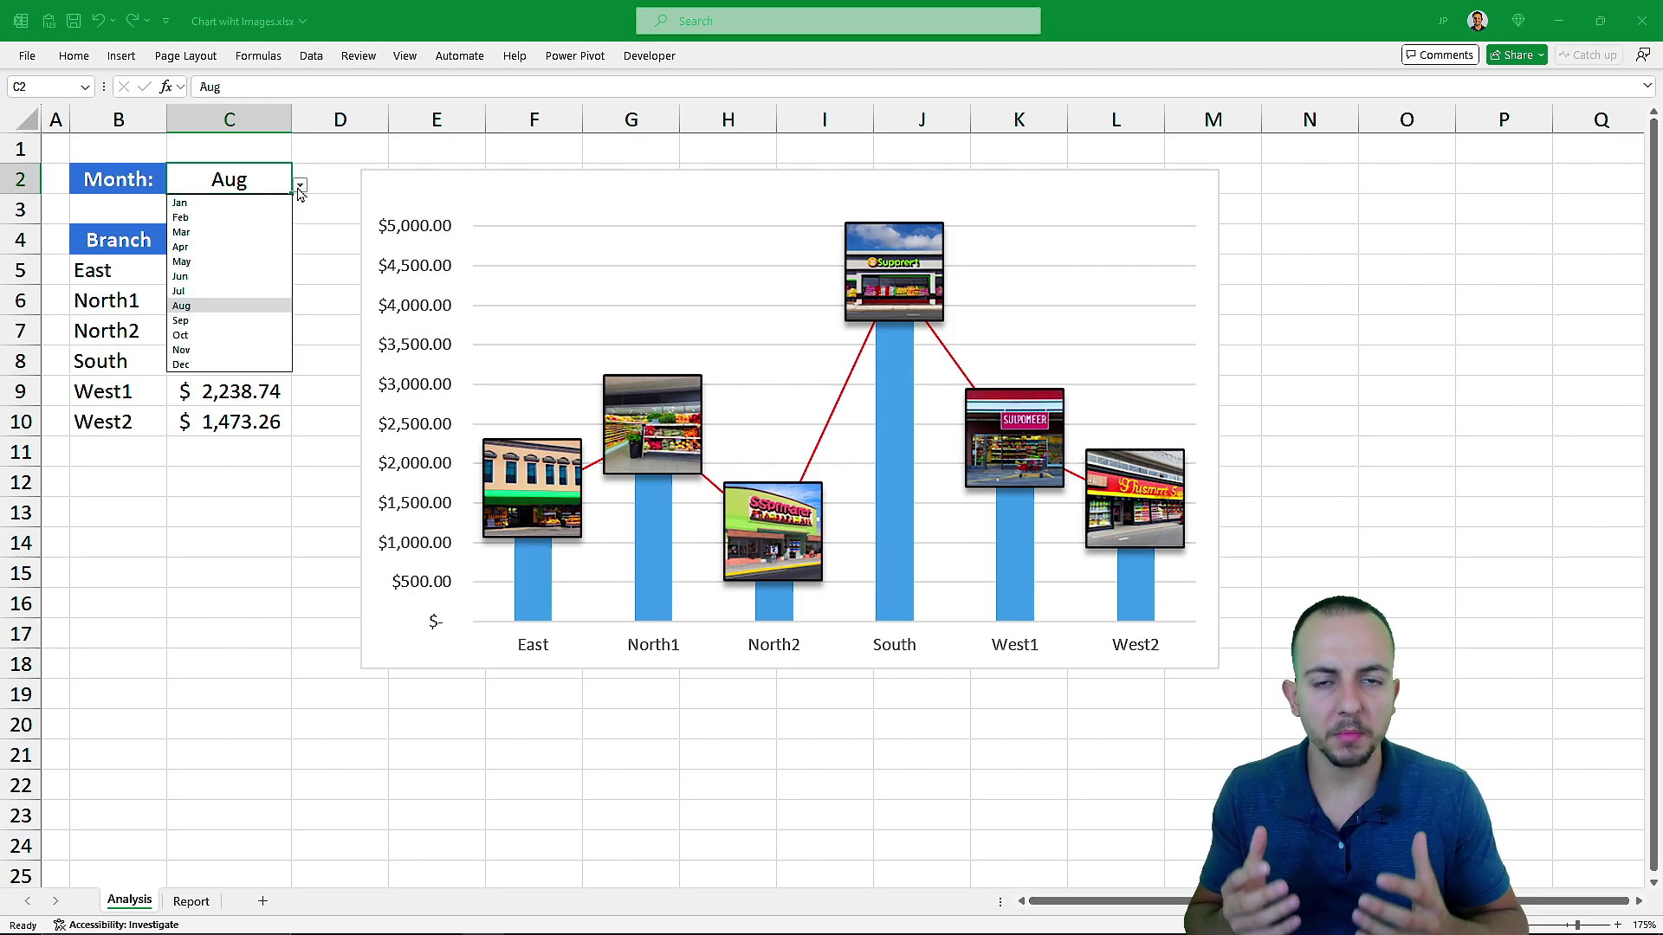
left_click(229, 336)
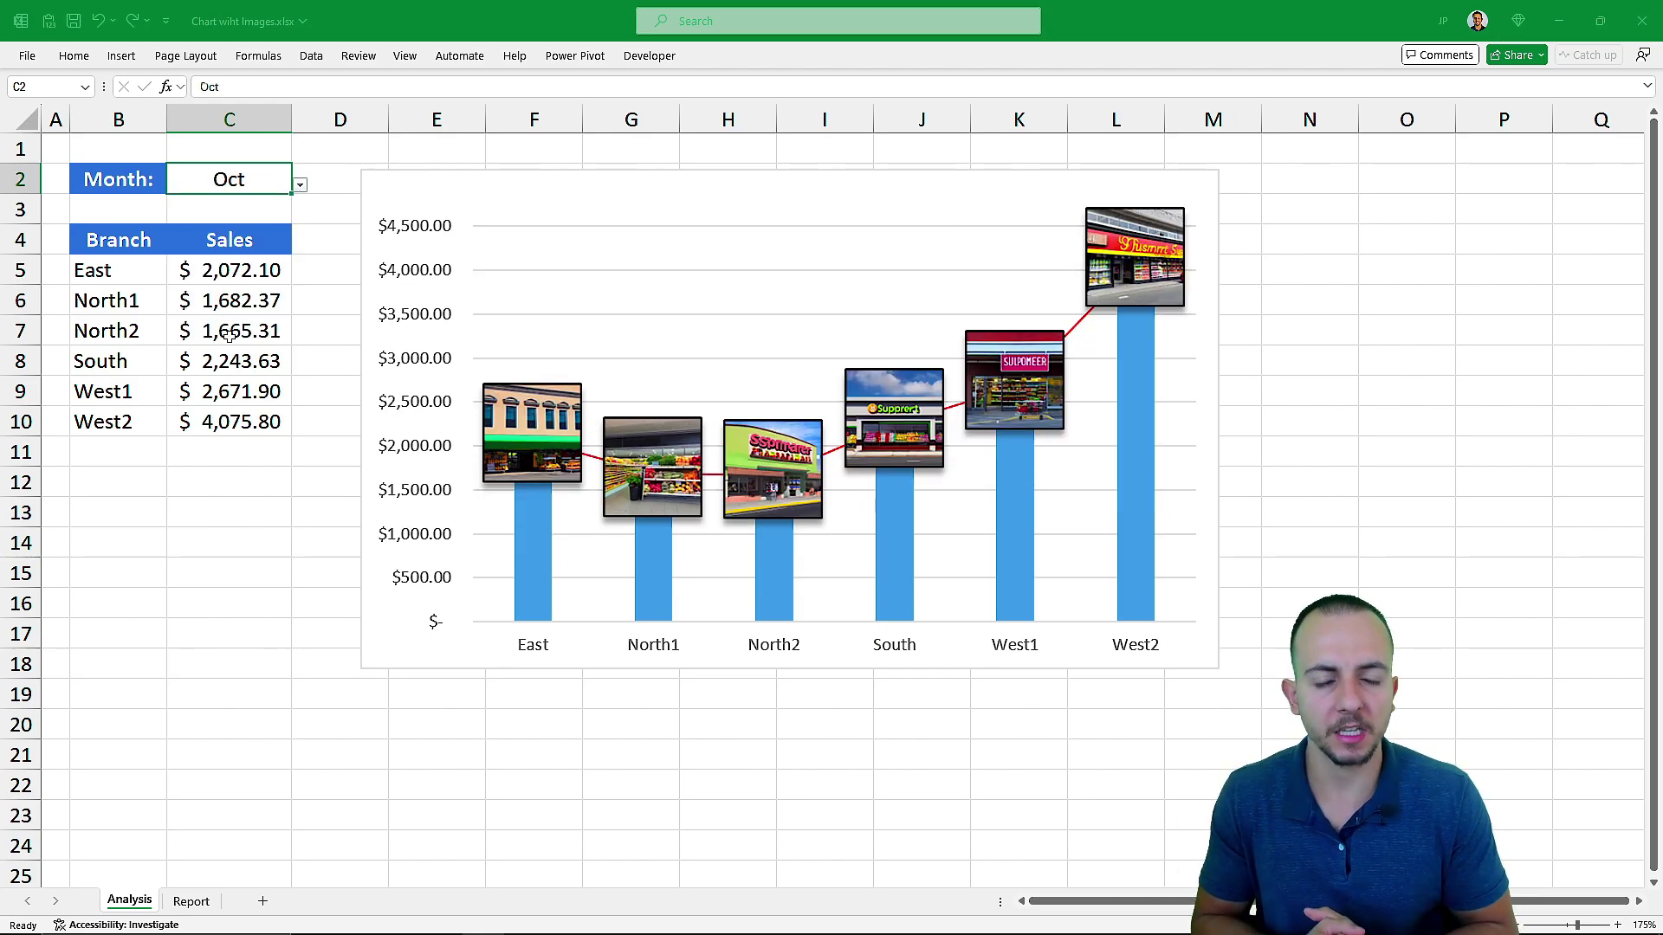
left_click(298, 185)
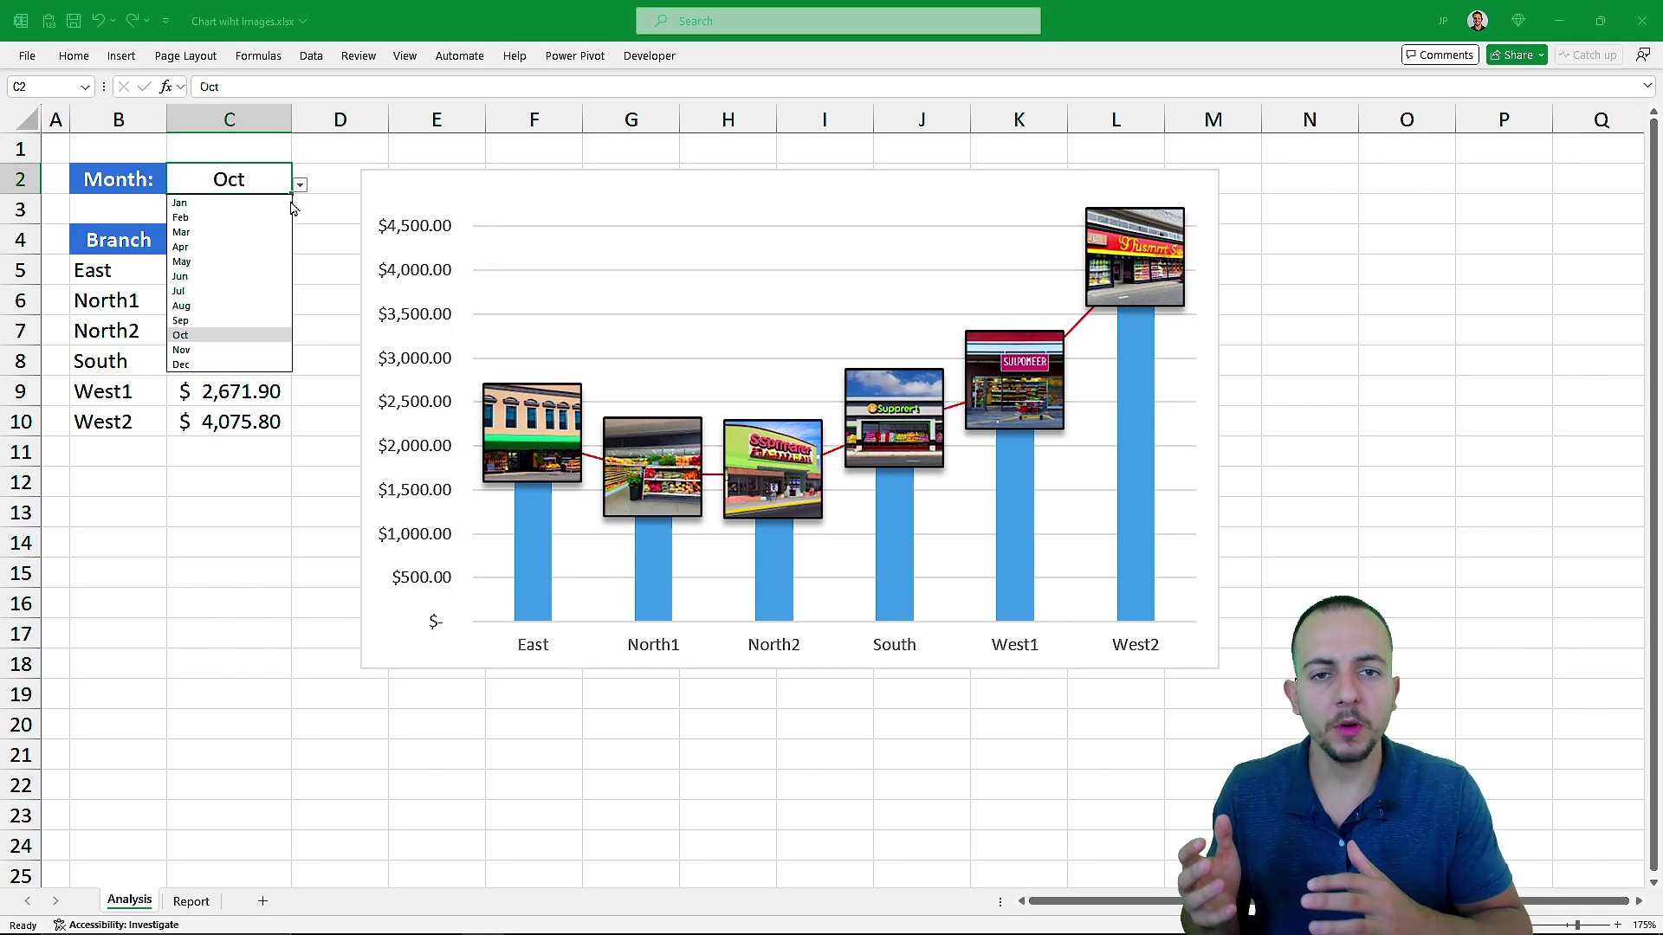
left_click(245, 364)
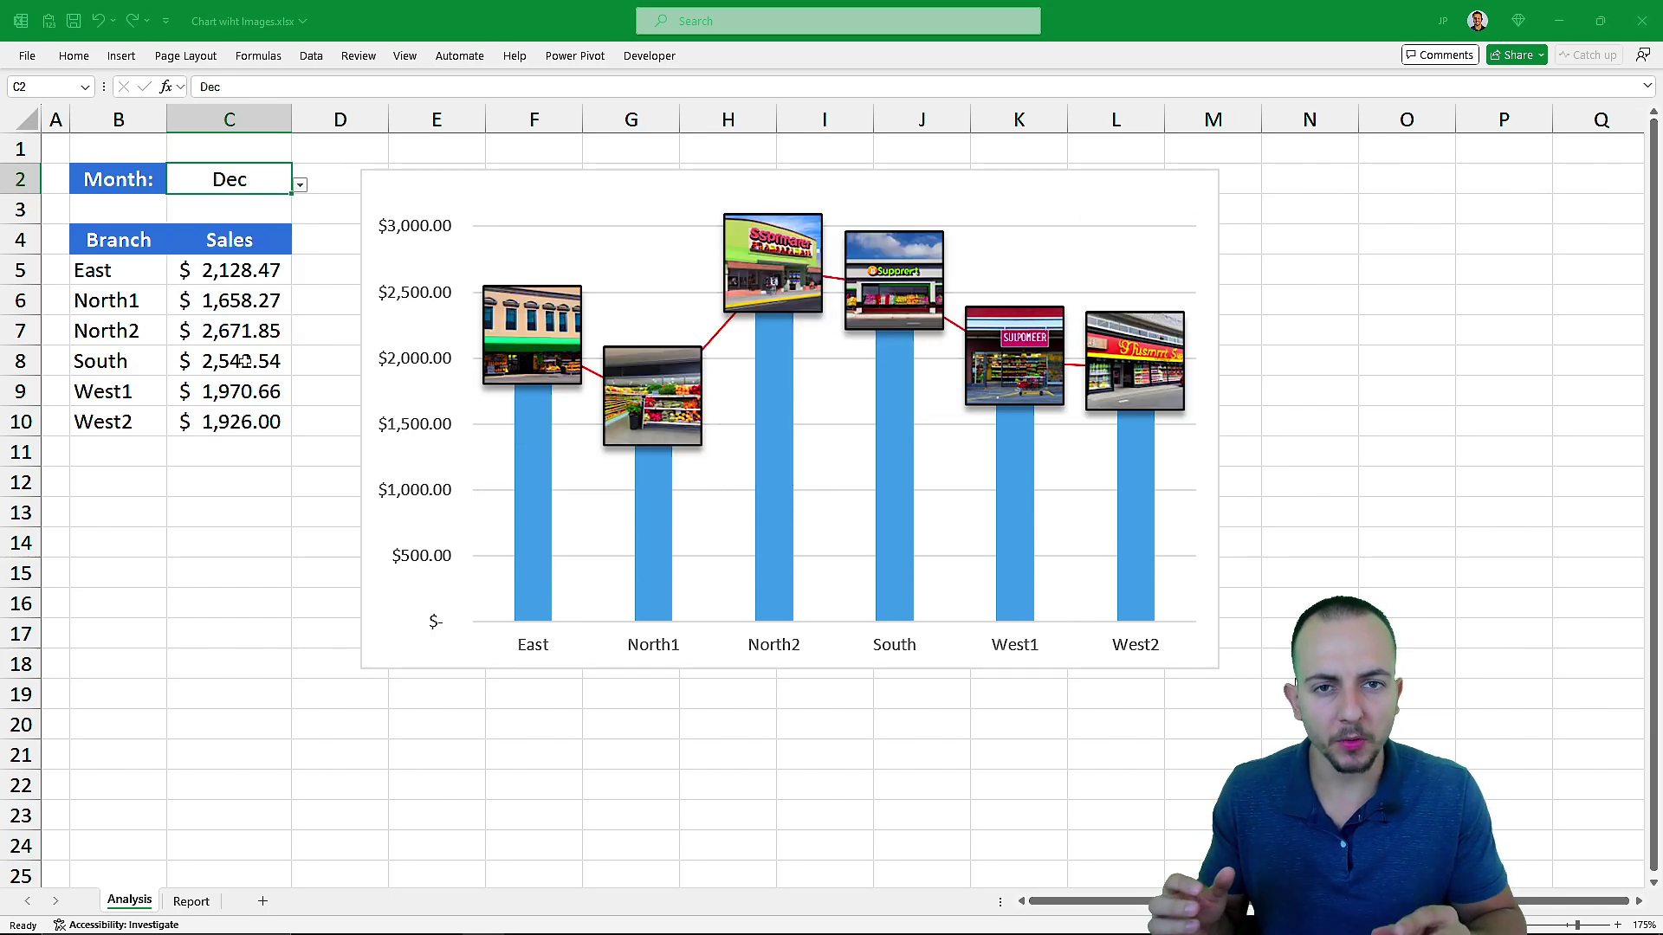
Keep changing the C2 month through Sep, Apr, Feb and Aug.
left_click(299, 185)
left_click(229, 322)
left_click(299, 185)
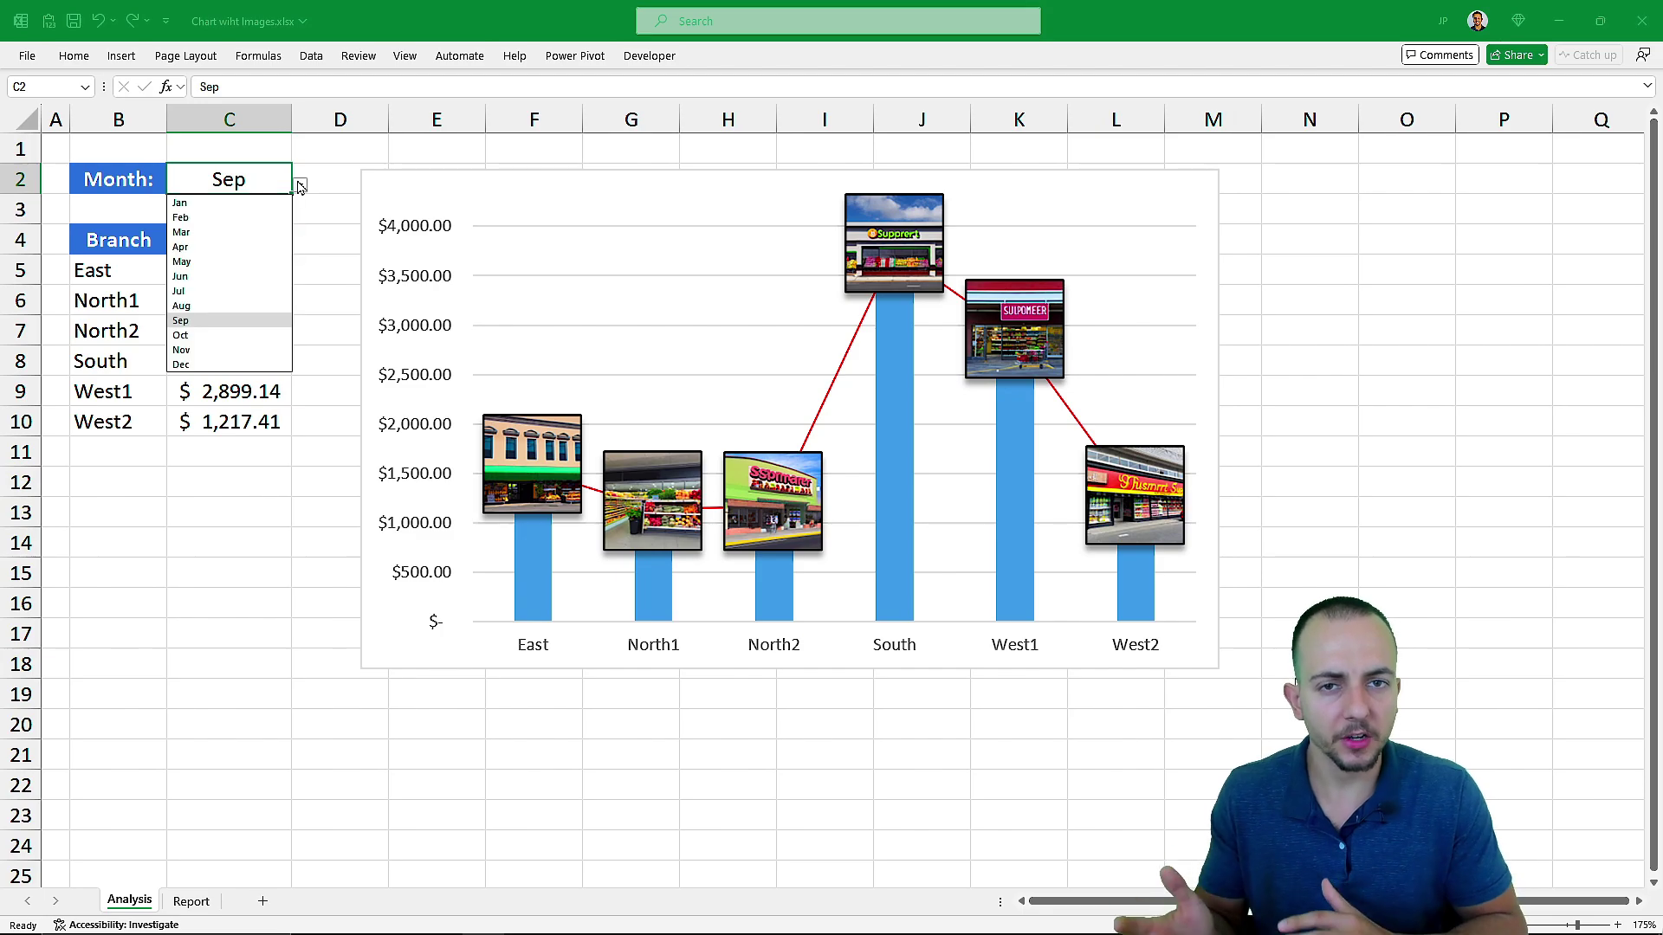
left_click(222, 244)
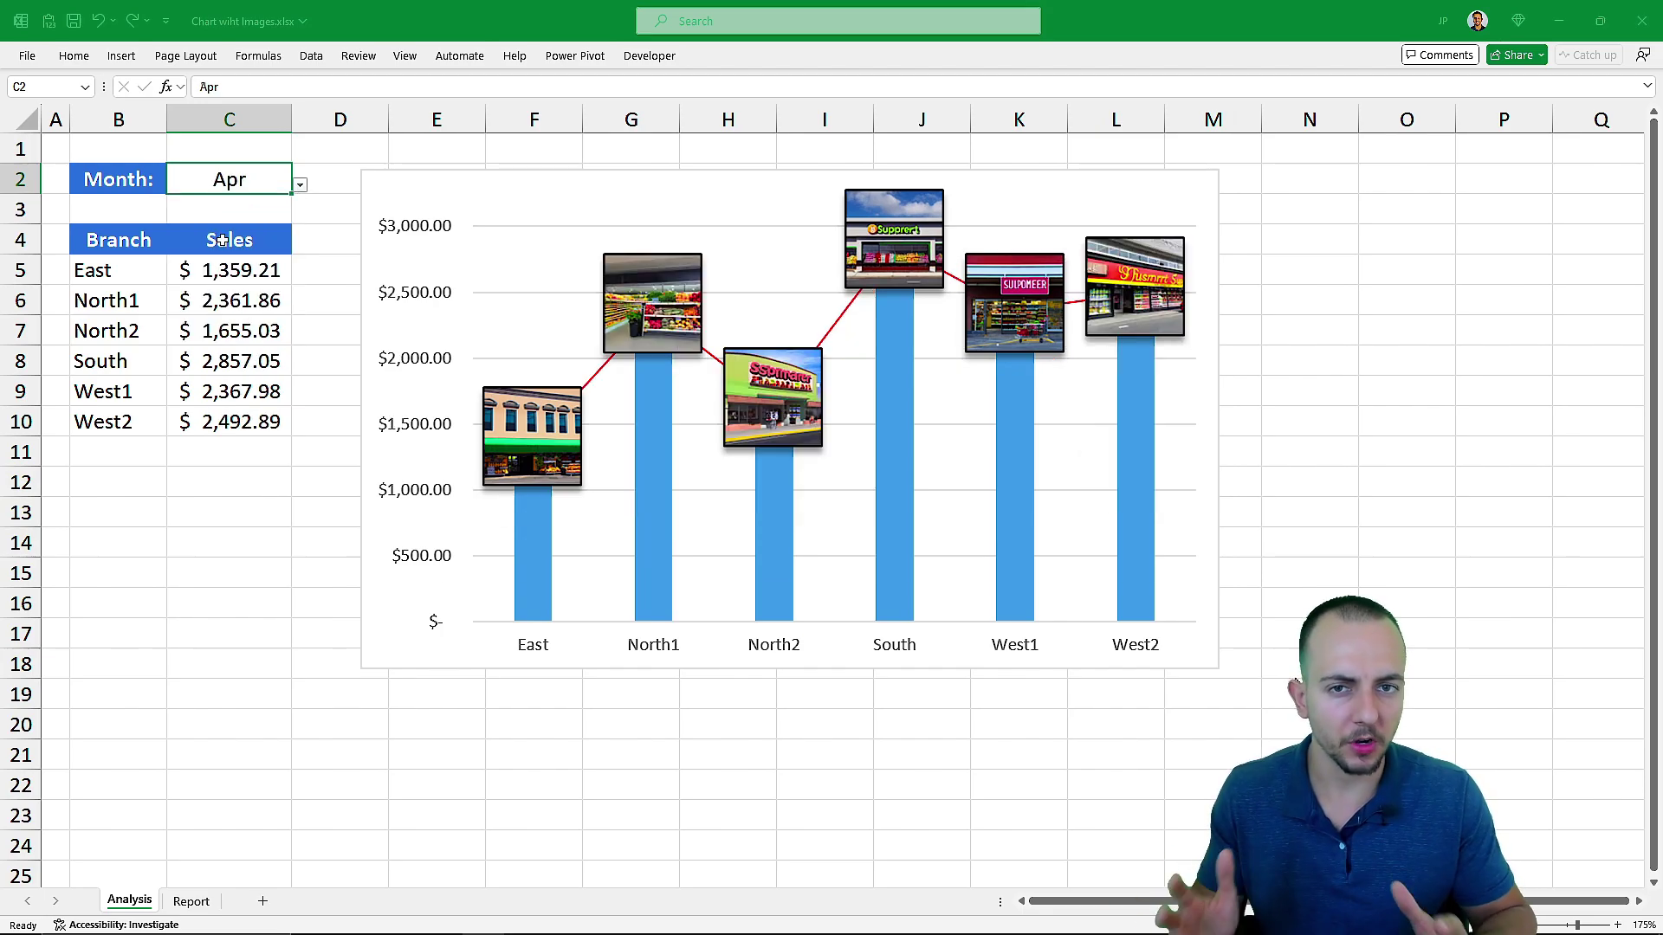
left_click(298, 185)
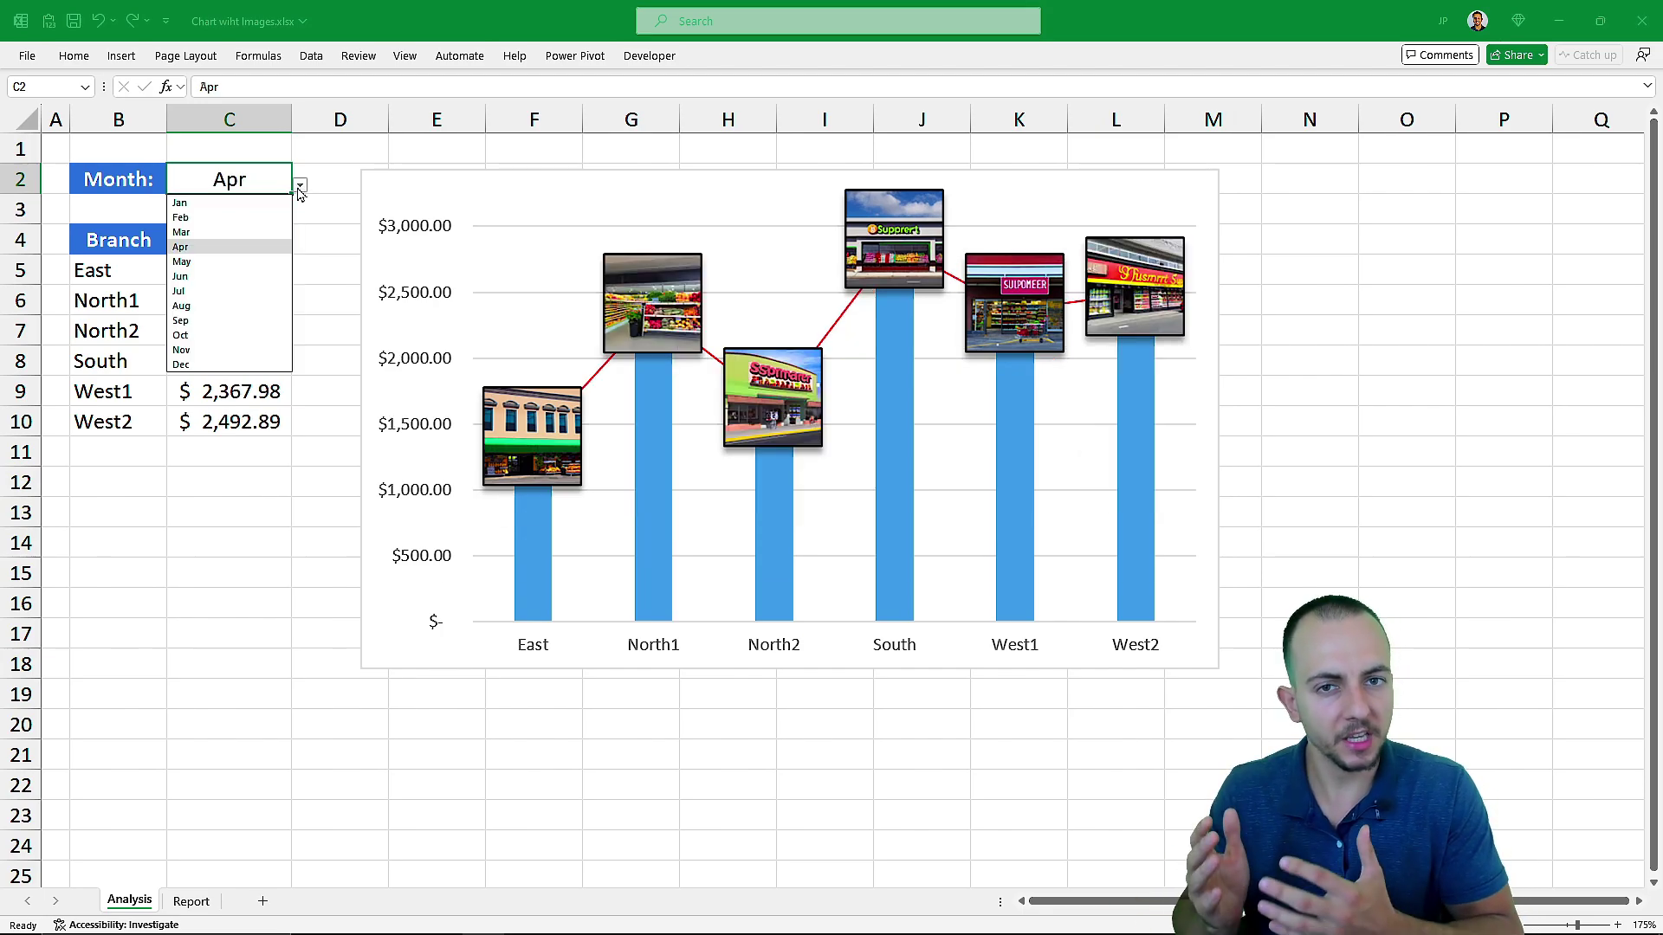
left_click(239, 213)
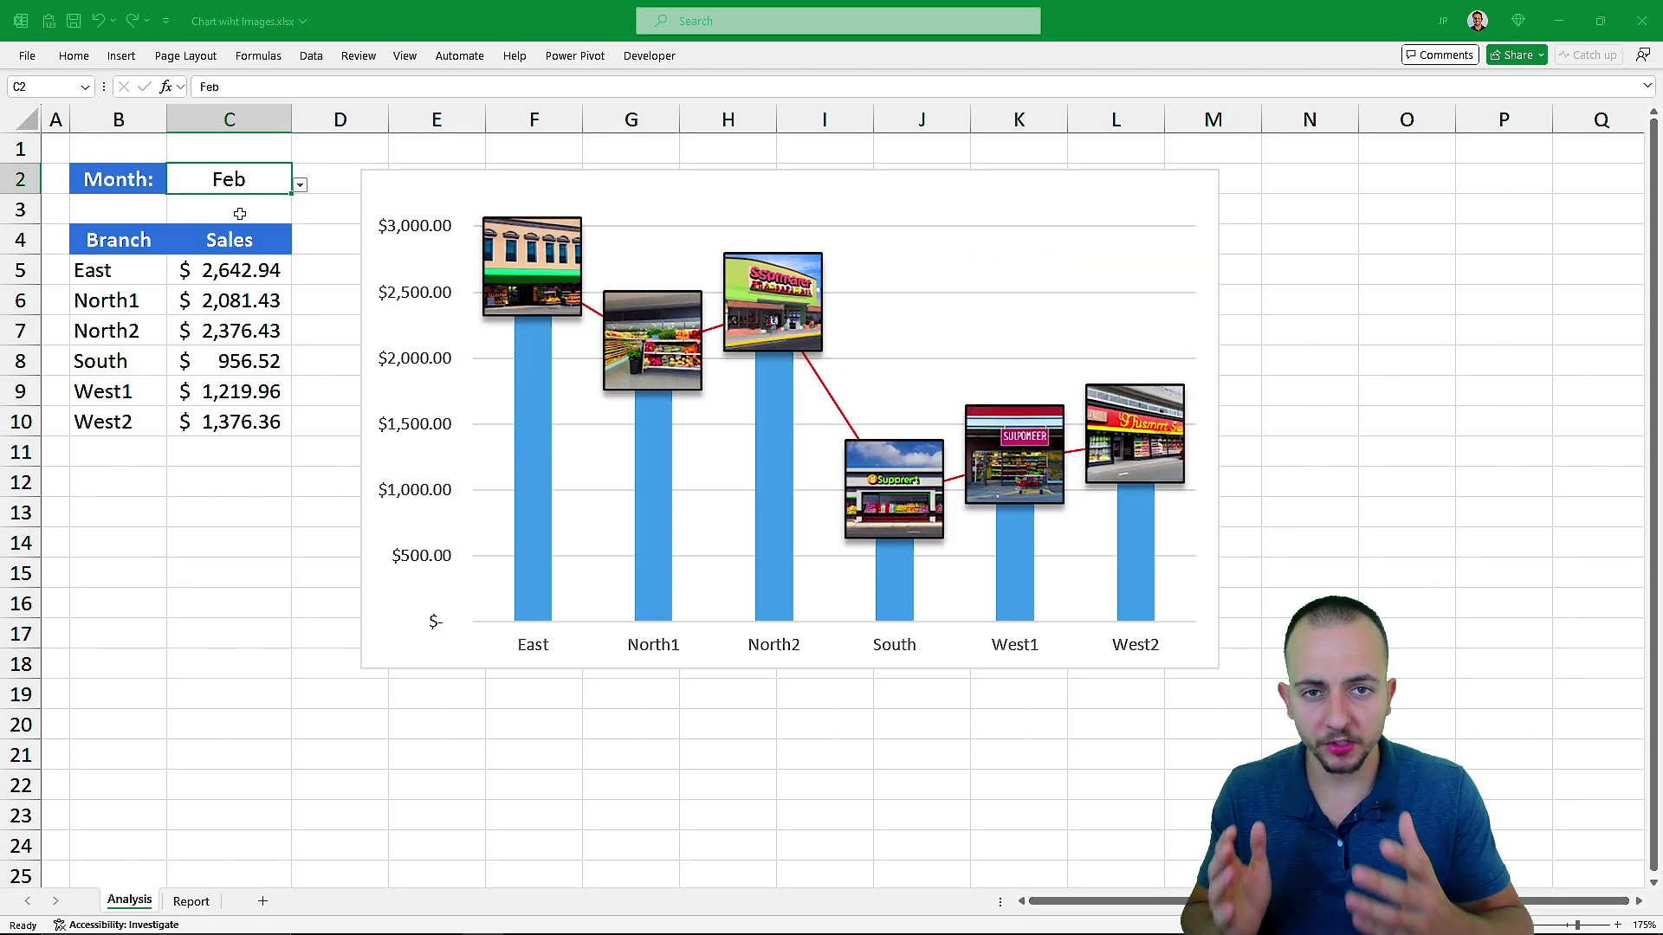
left_click(298, 186)
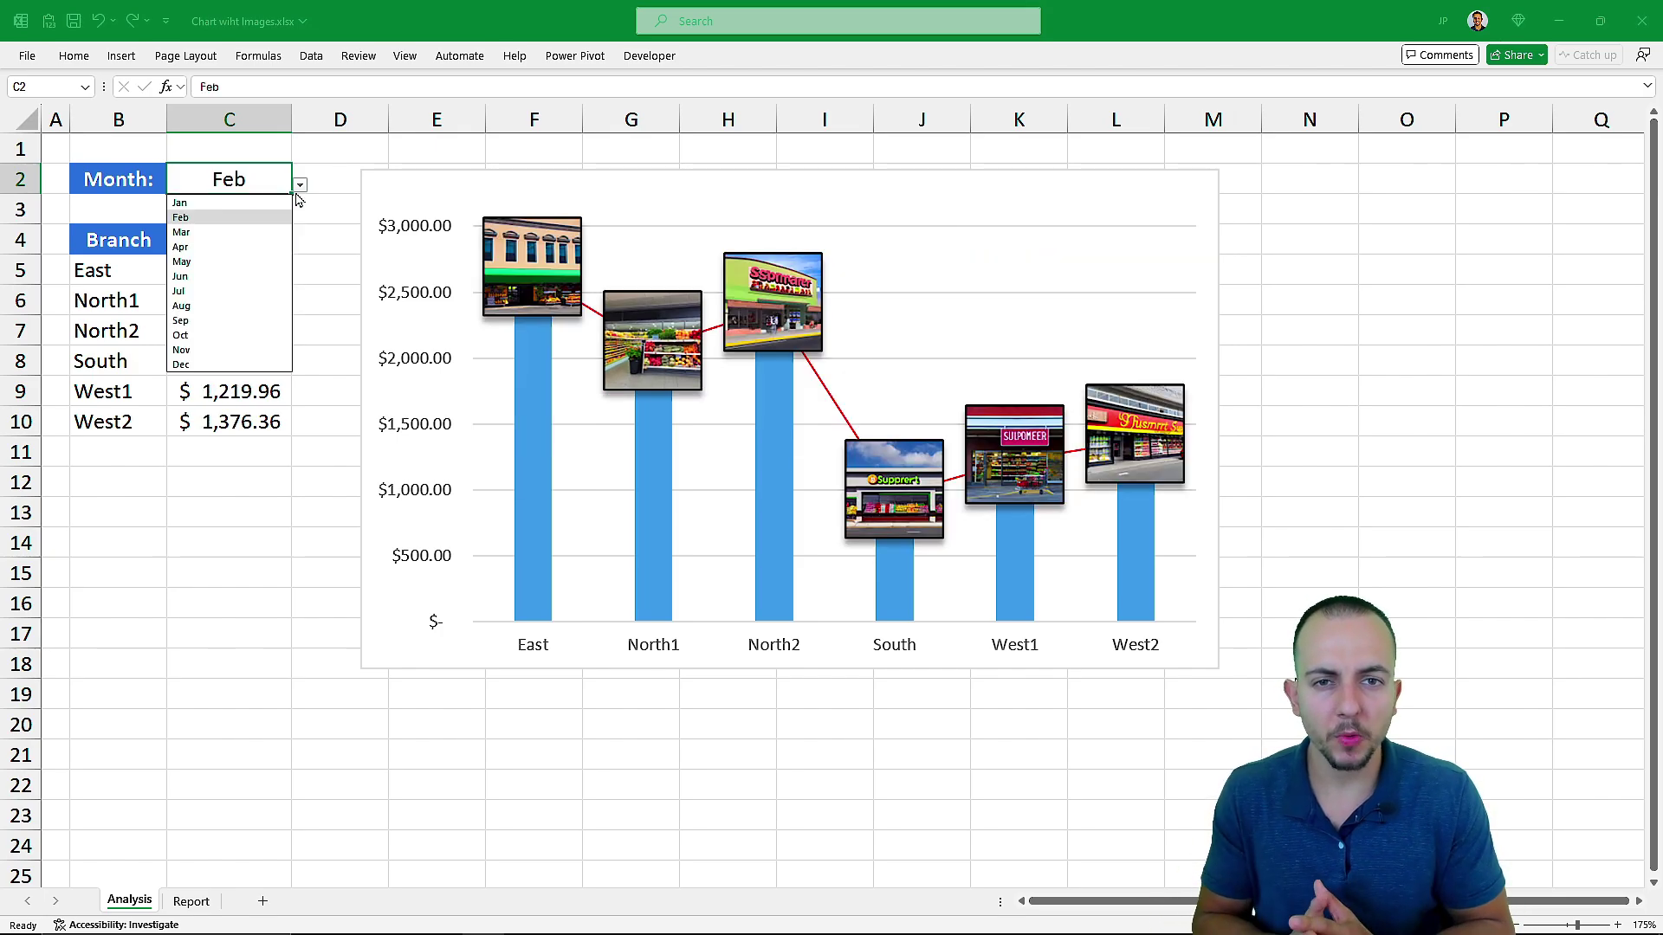
left_click(236, 307)
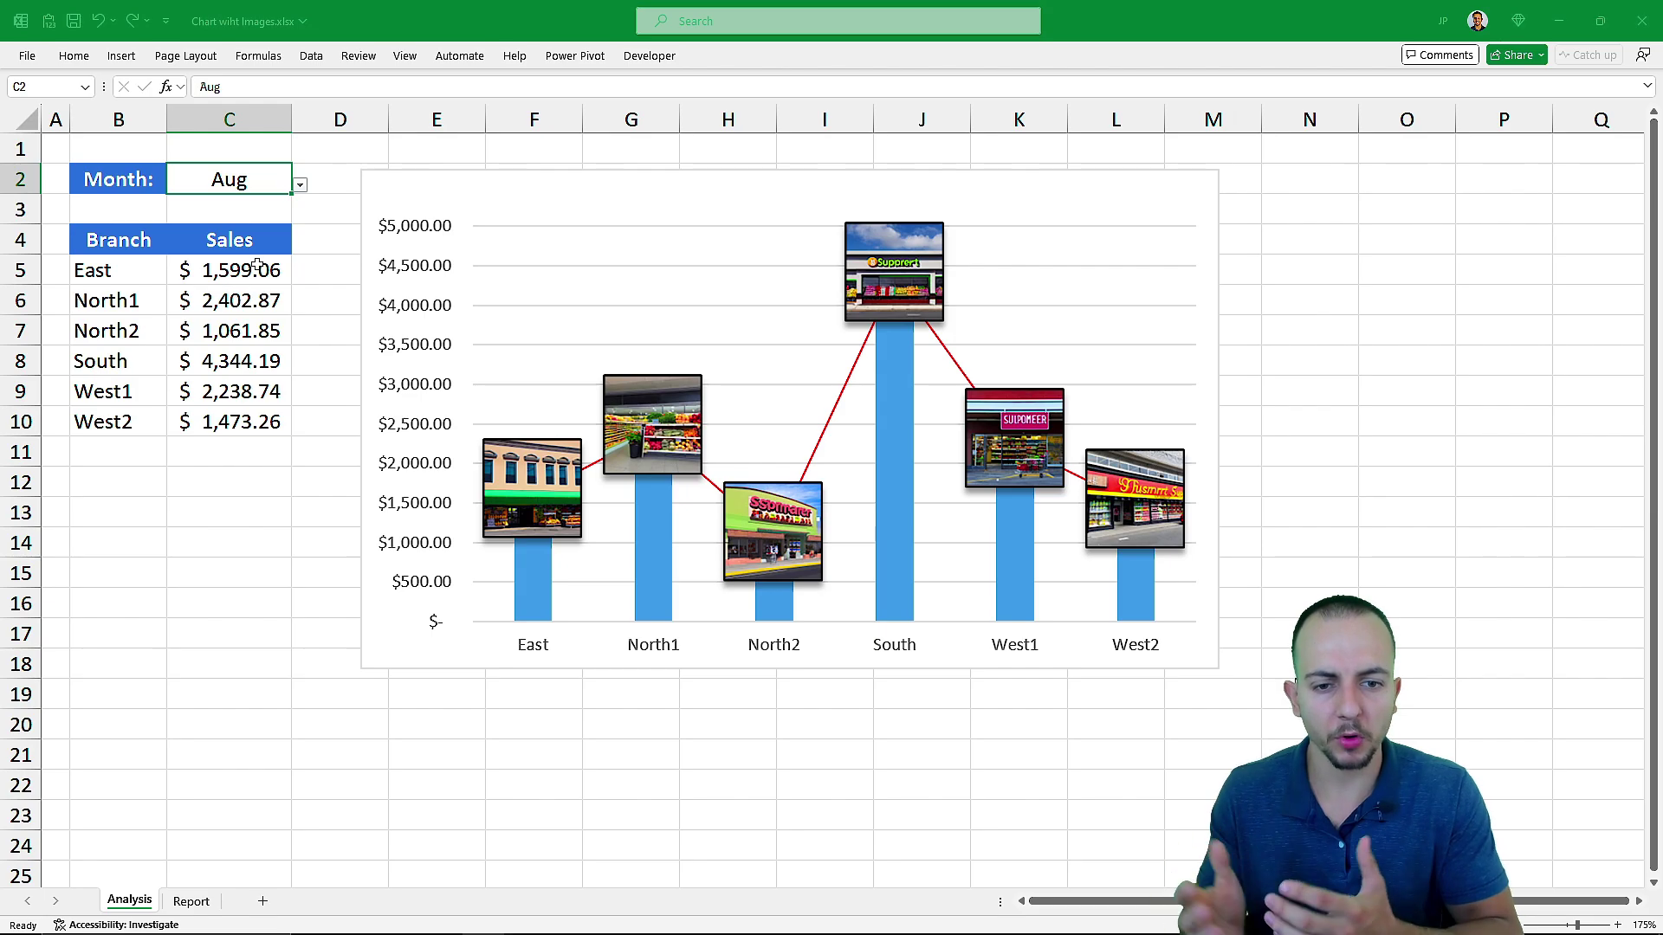
left_click(299, 187)
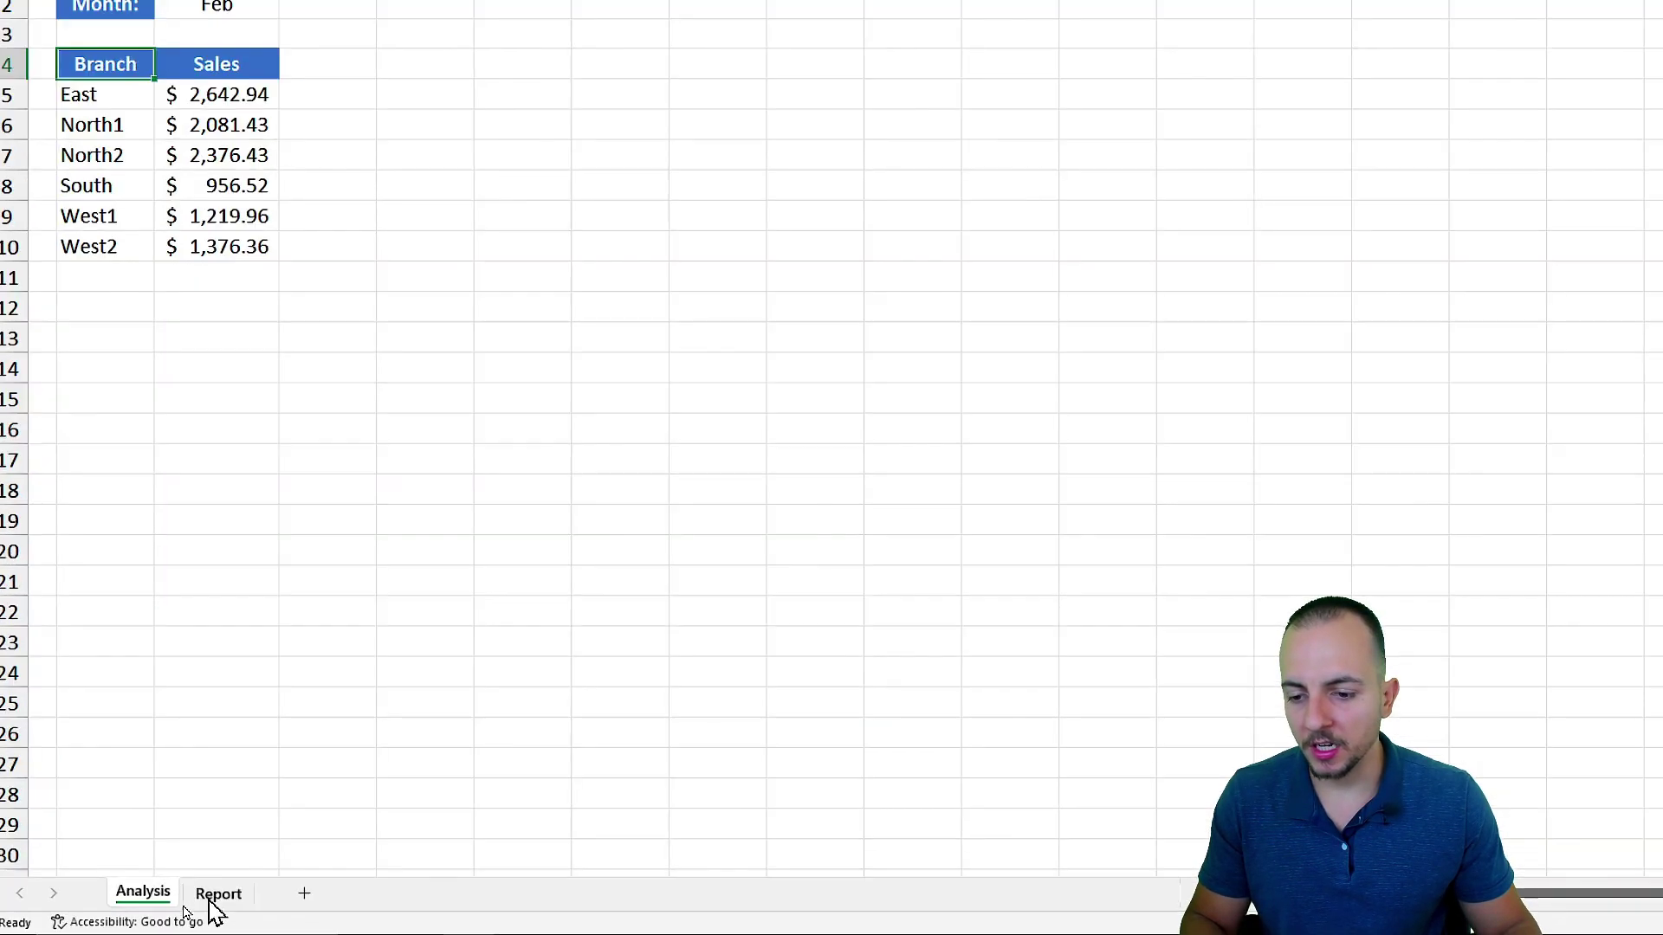
left_click(191, 901)
scroll(285, 413, "down", 1)
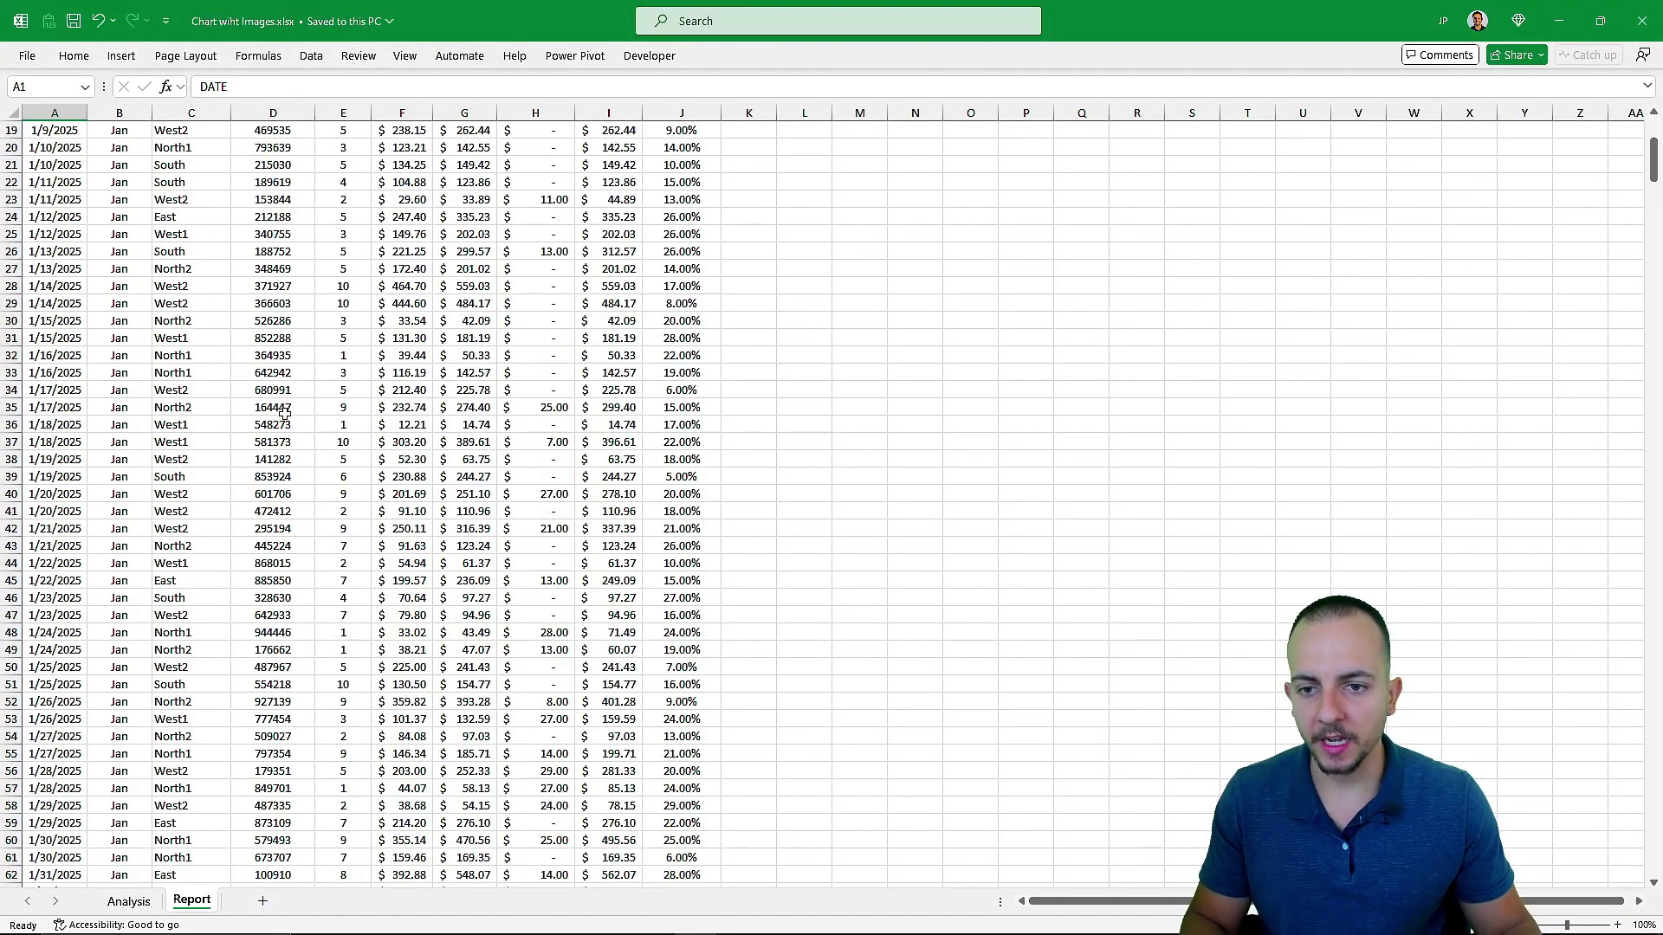
scroll(285, 413, "up", 1)
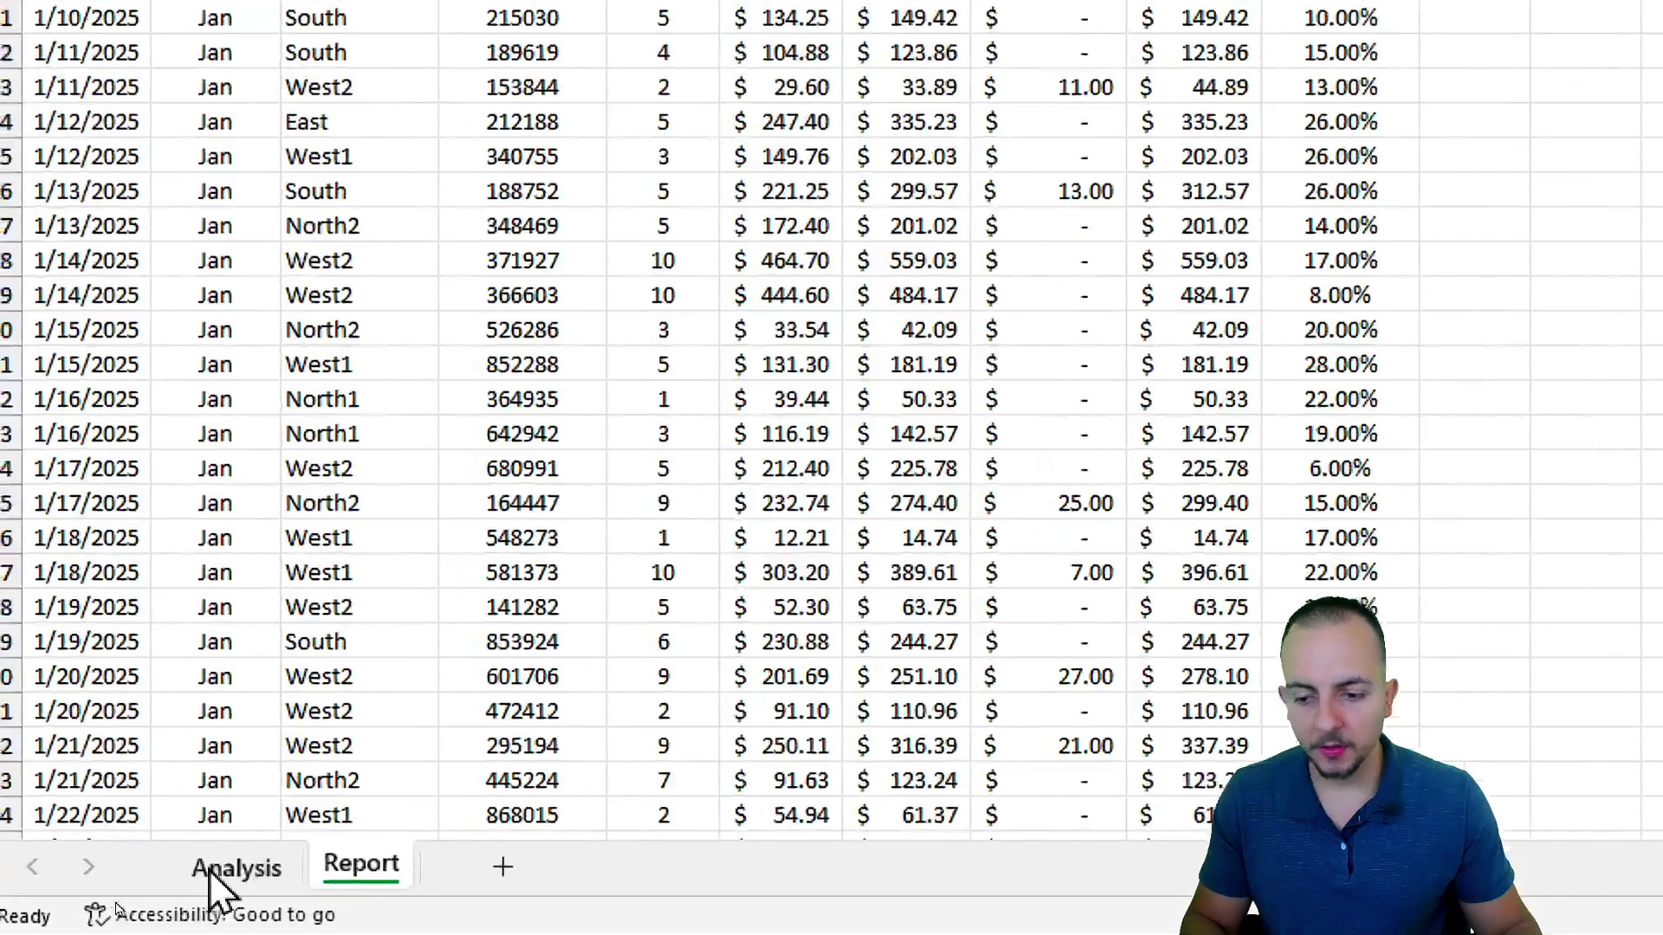
left_click(128, 901)
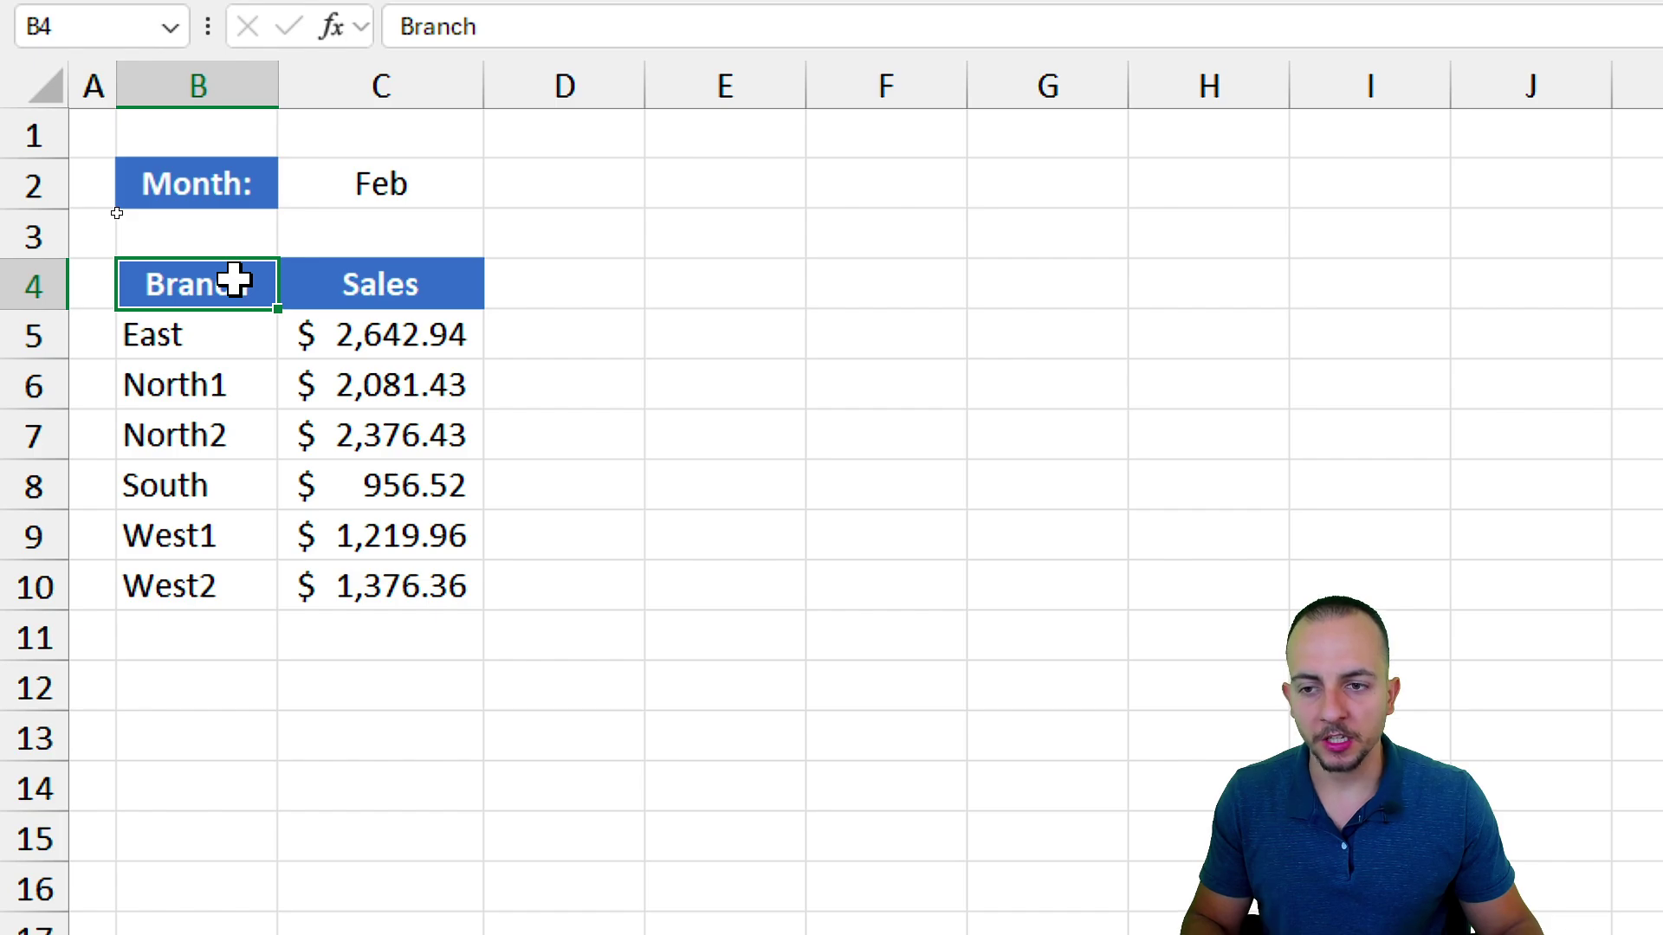
Select the Branch/Sales range B4:C10 and open the Insert Column or Bar Chart list.
left_click_drag(252, 297, 327, 575)
left_click_drag(260, 300, 325, 554)
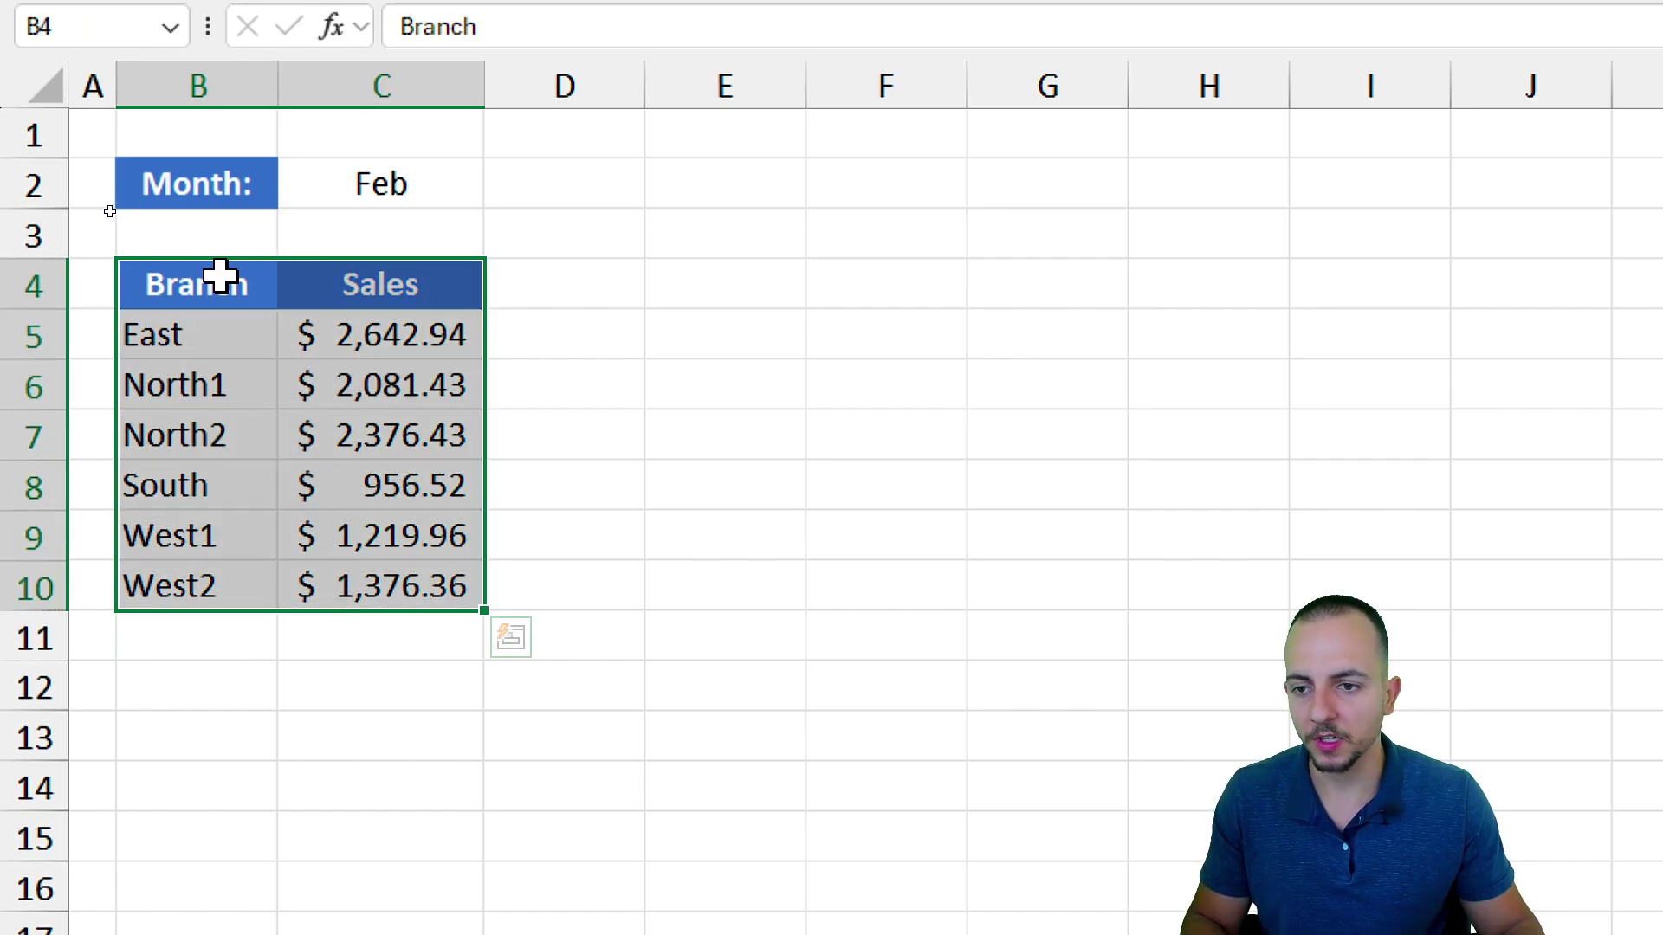
left_click_drag(221, 275, 213, 584)
left_click_drag(424, 279, 358, 587)
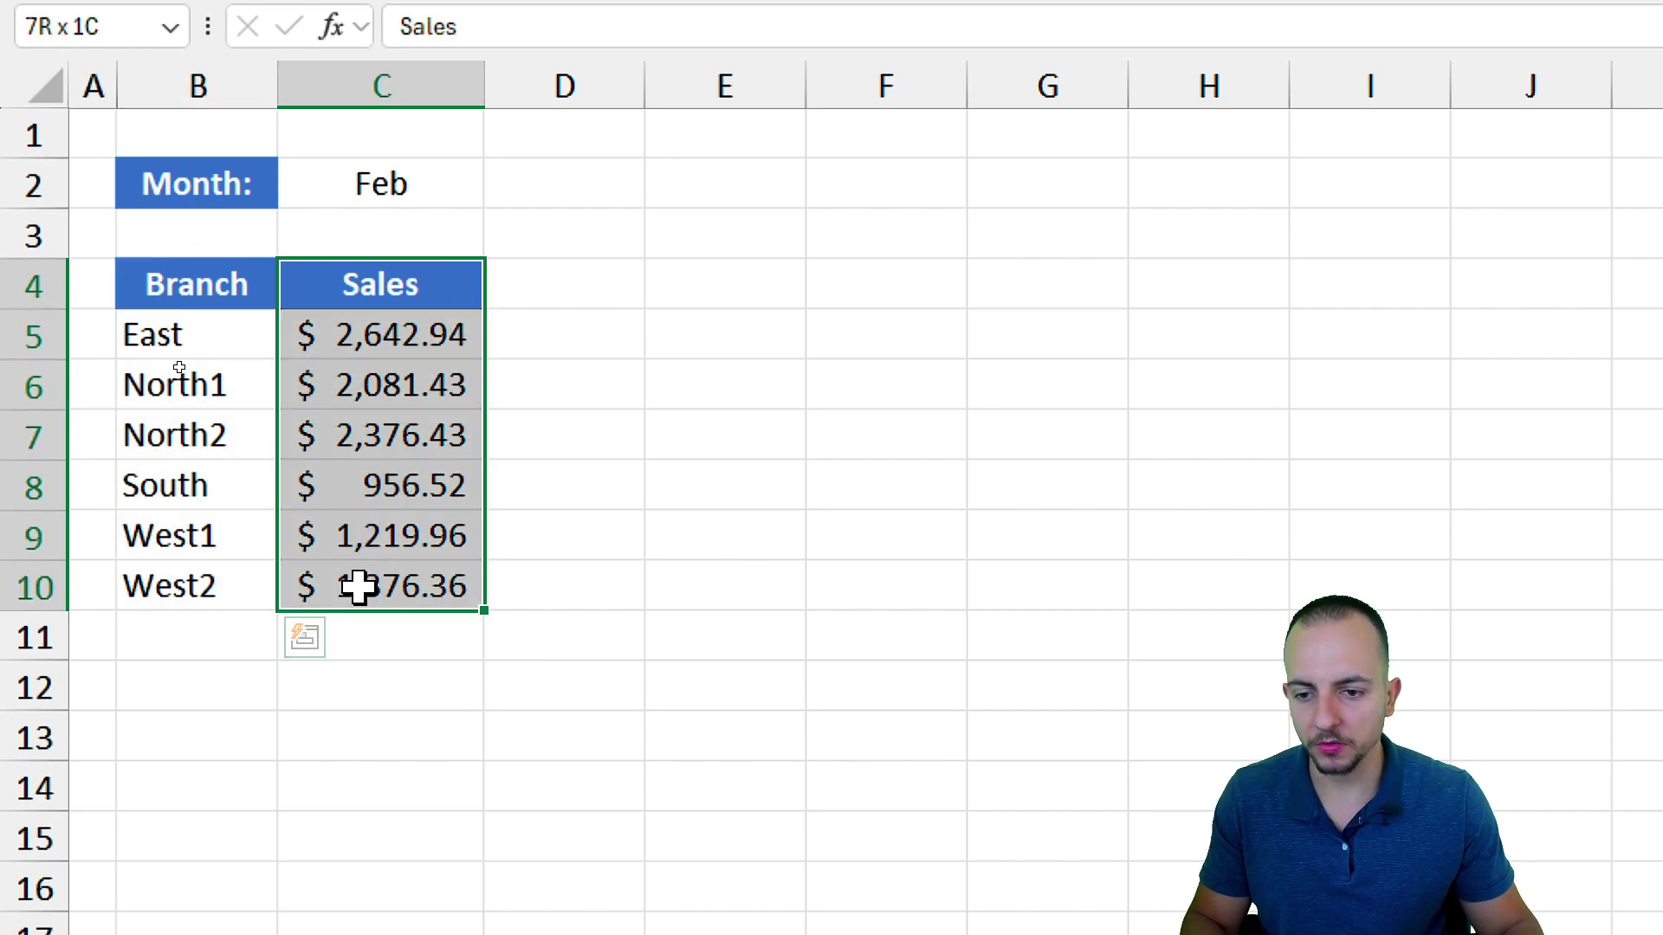
left_click_drag(248, 296, 346, 589)
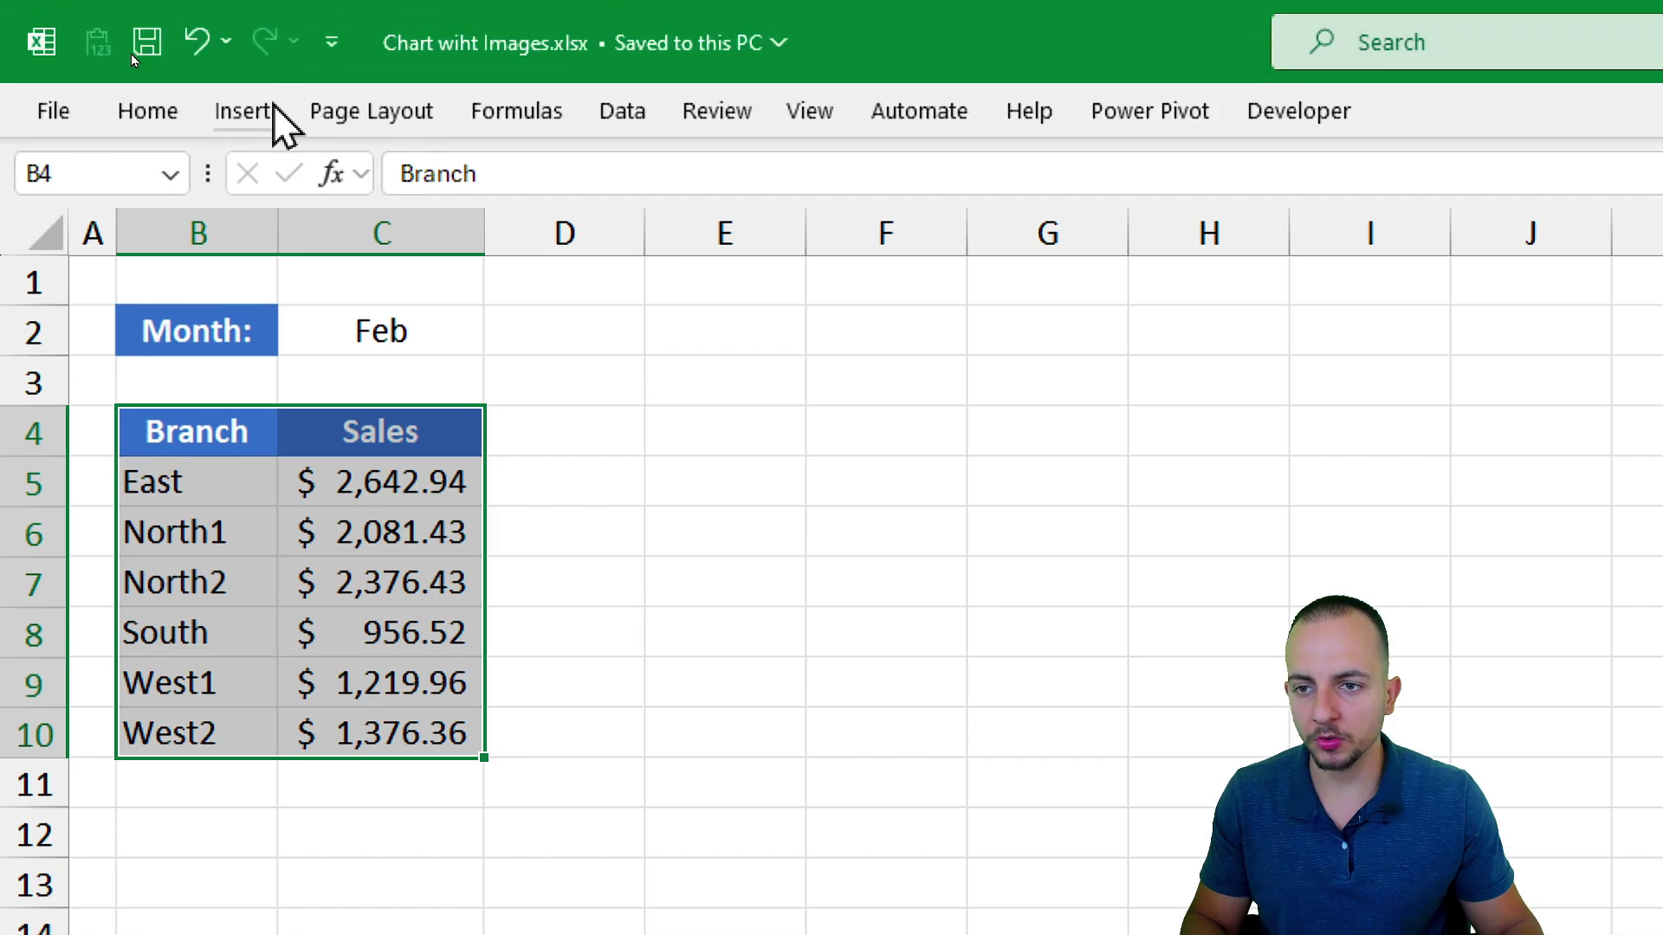
left_click(243, 111)
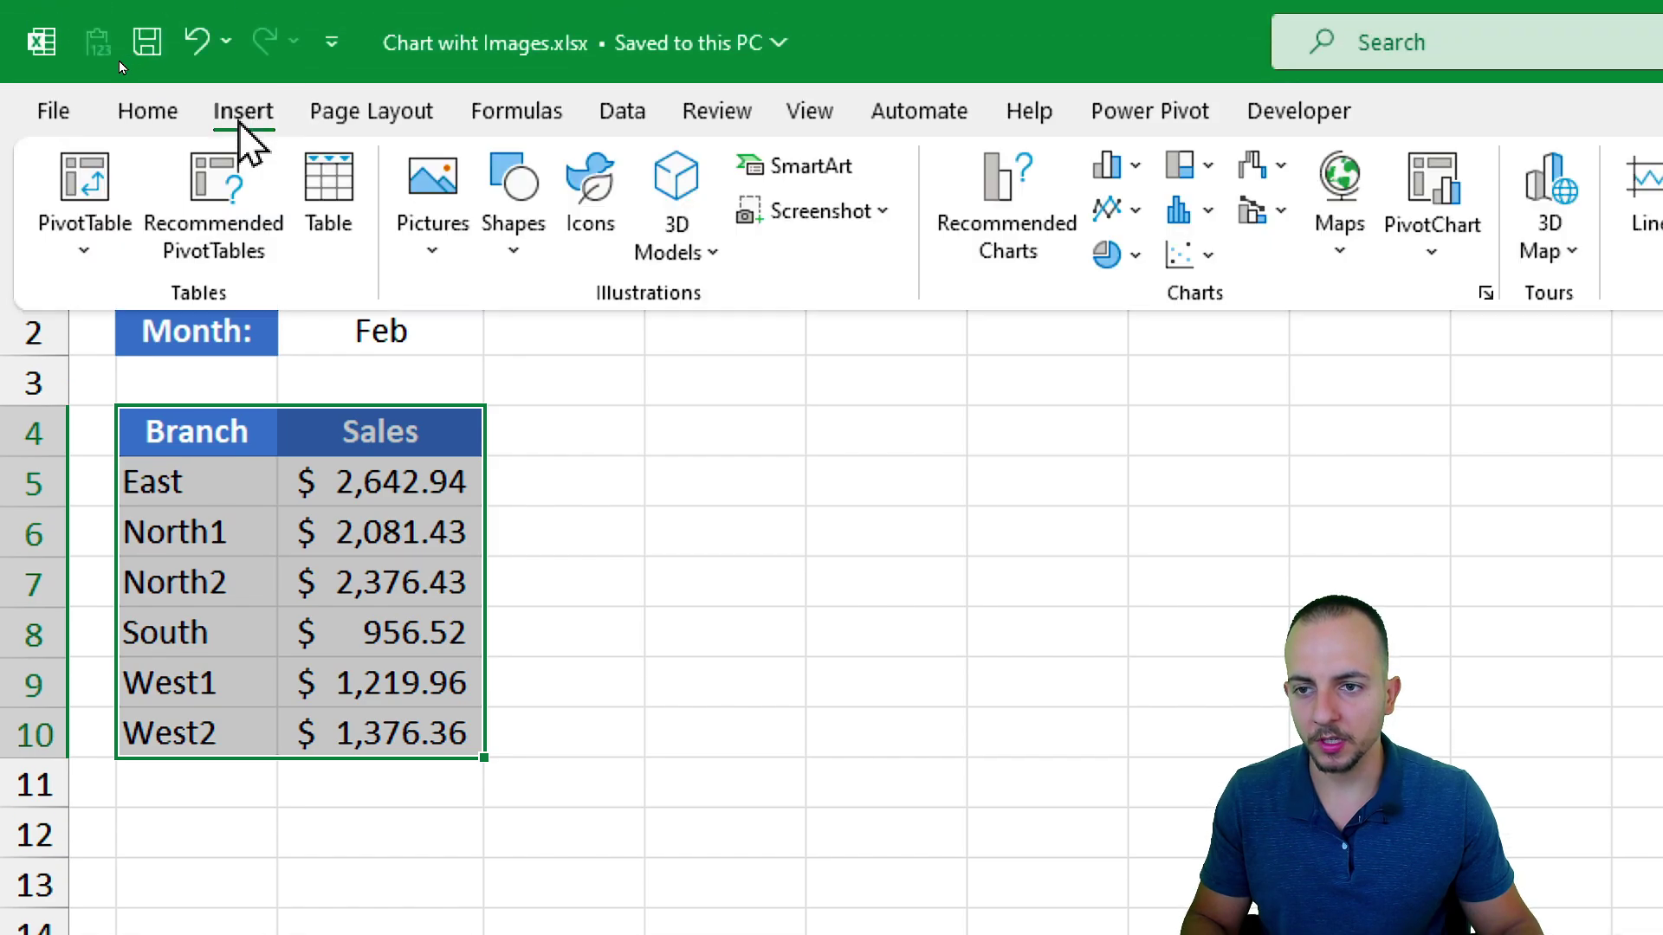
left_click(1100, 164)
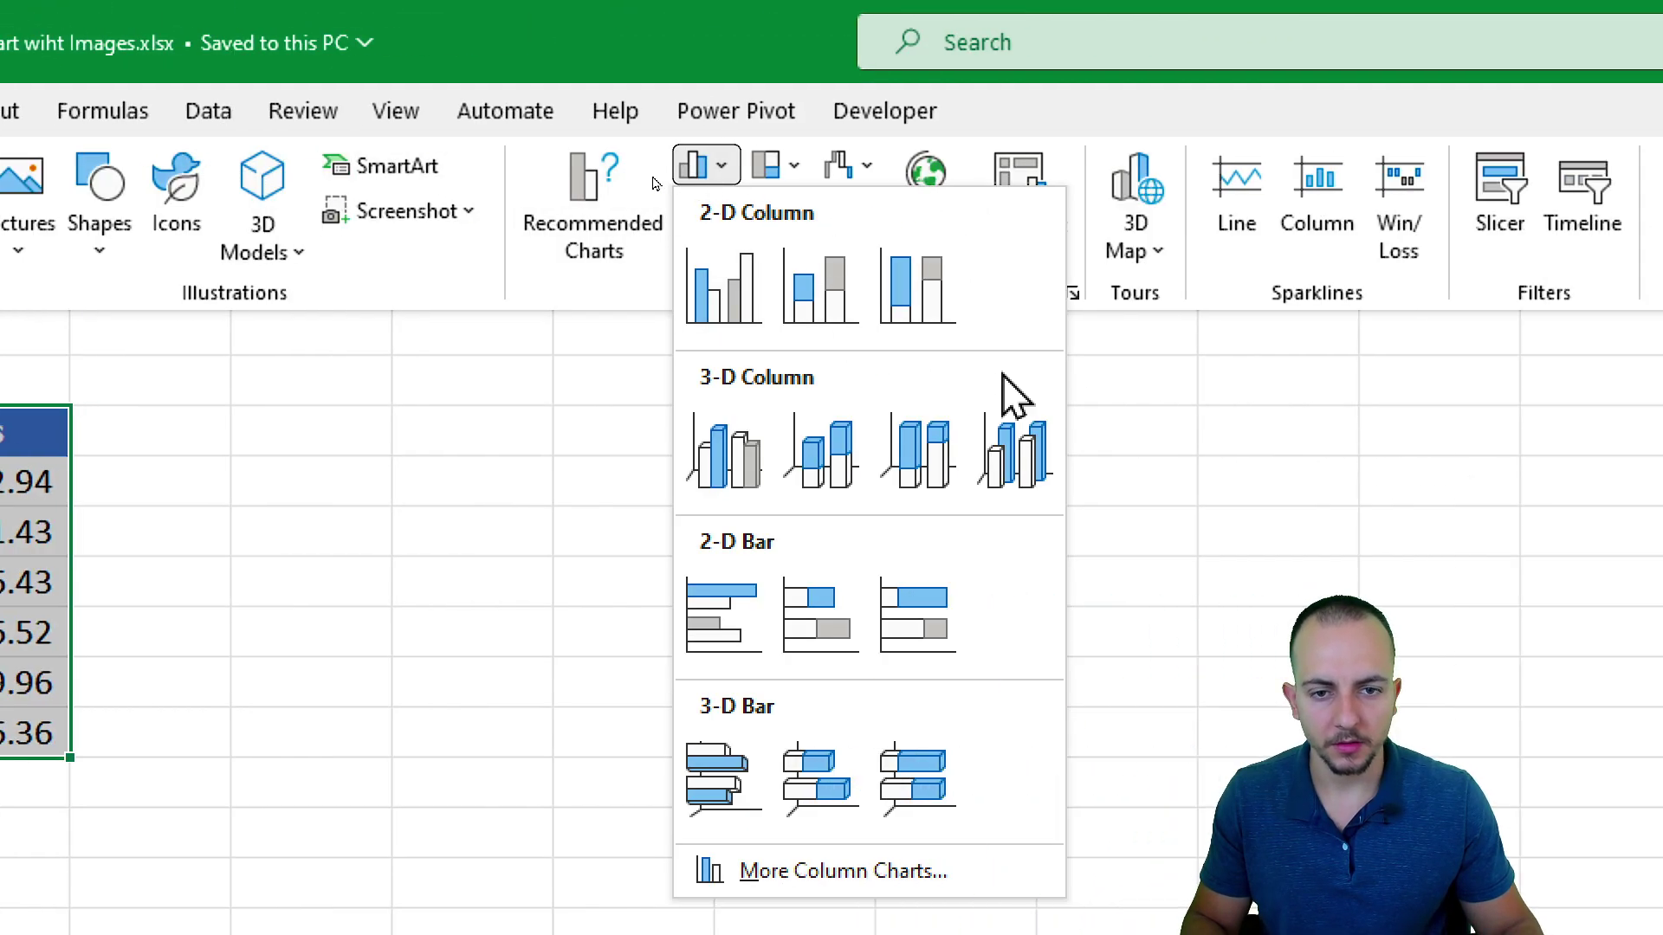
left_click(728, 290)
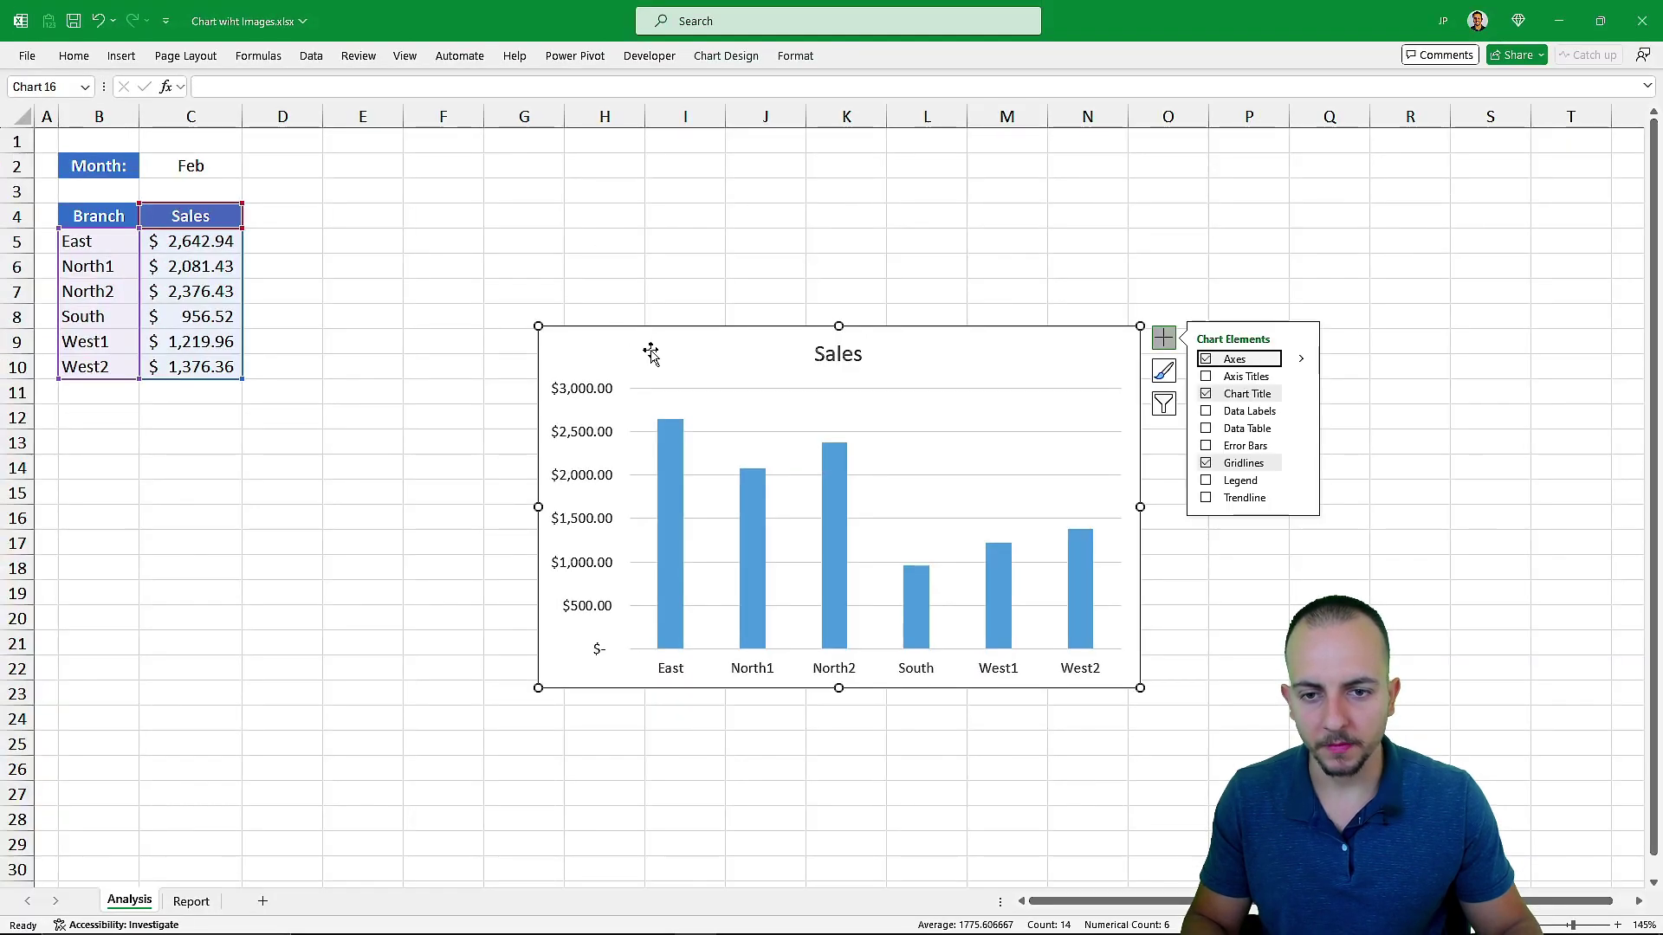
left_click_drag(624, 330, 386, 160)
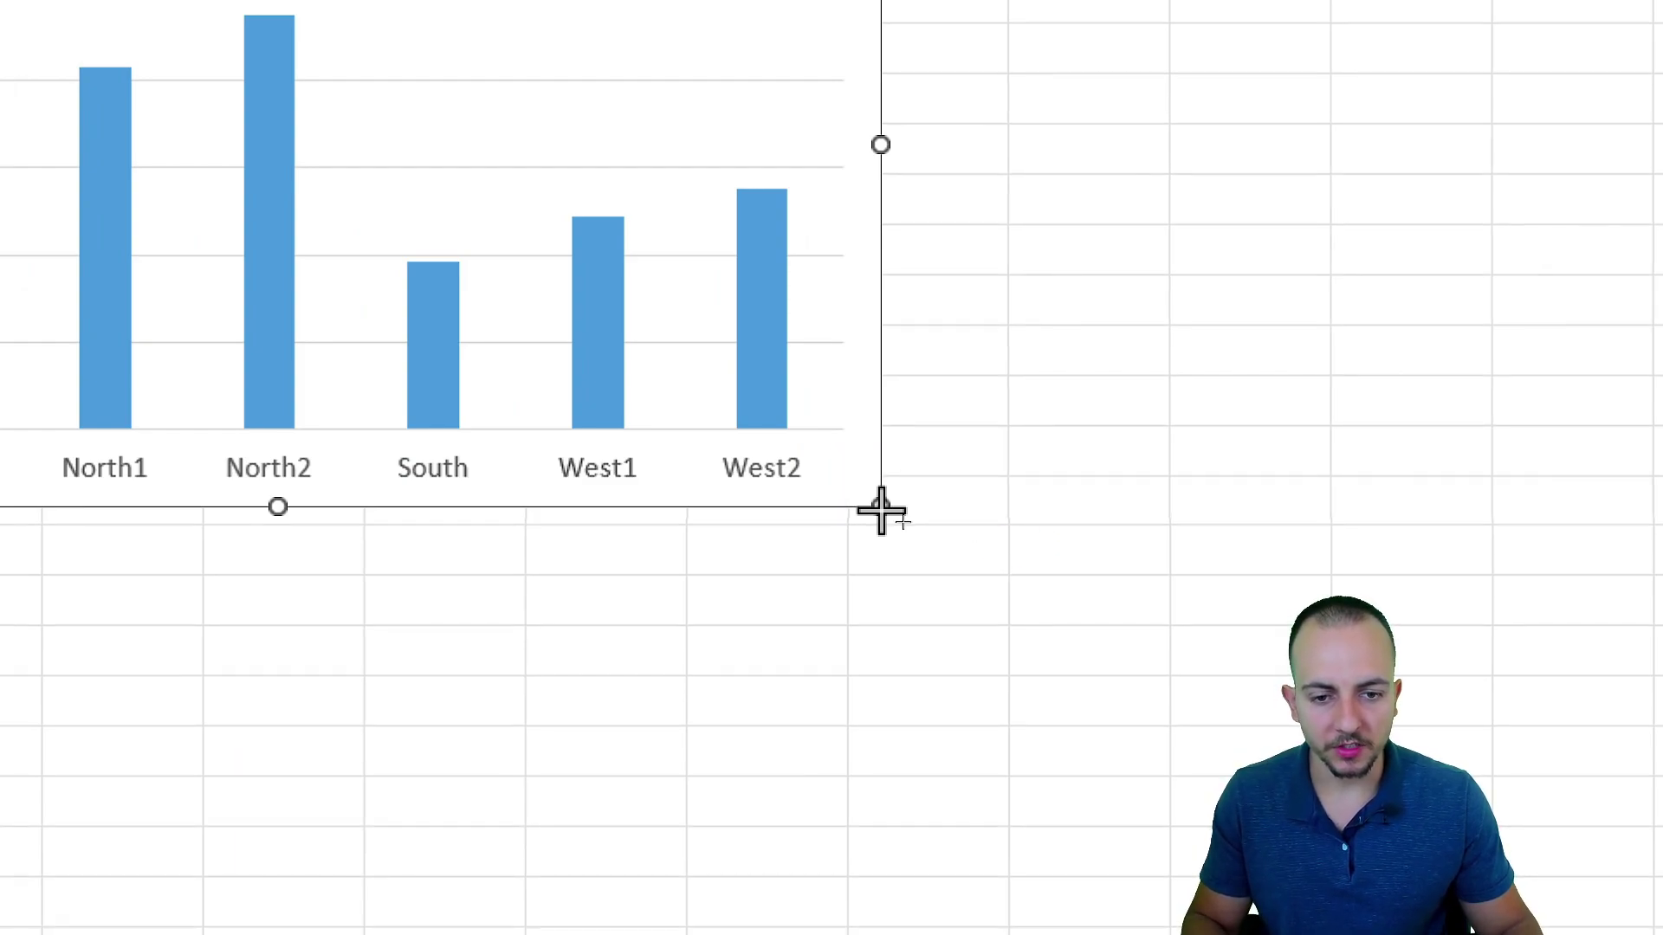
left_click_drag(881, 511, 1102, 606)
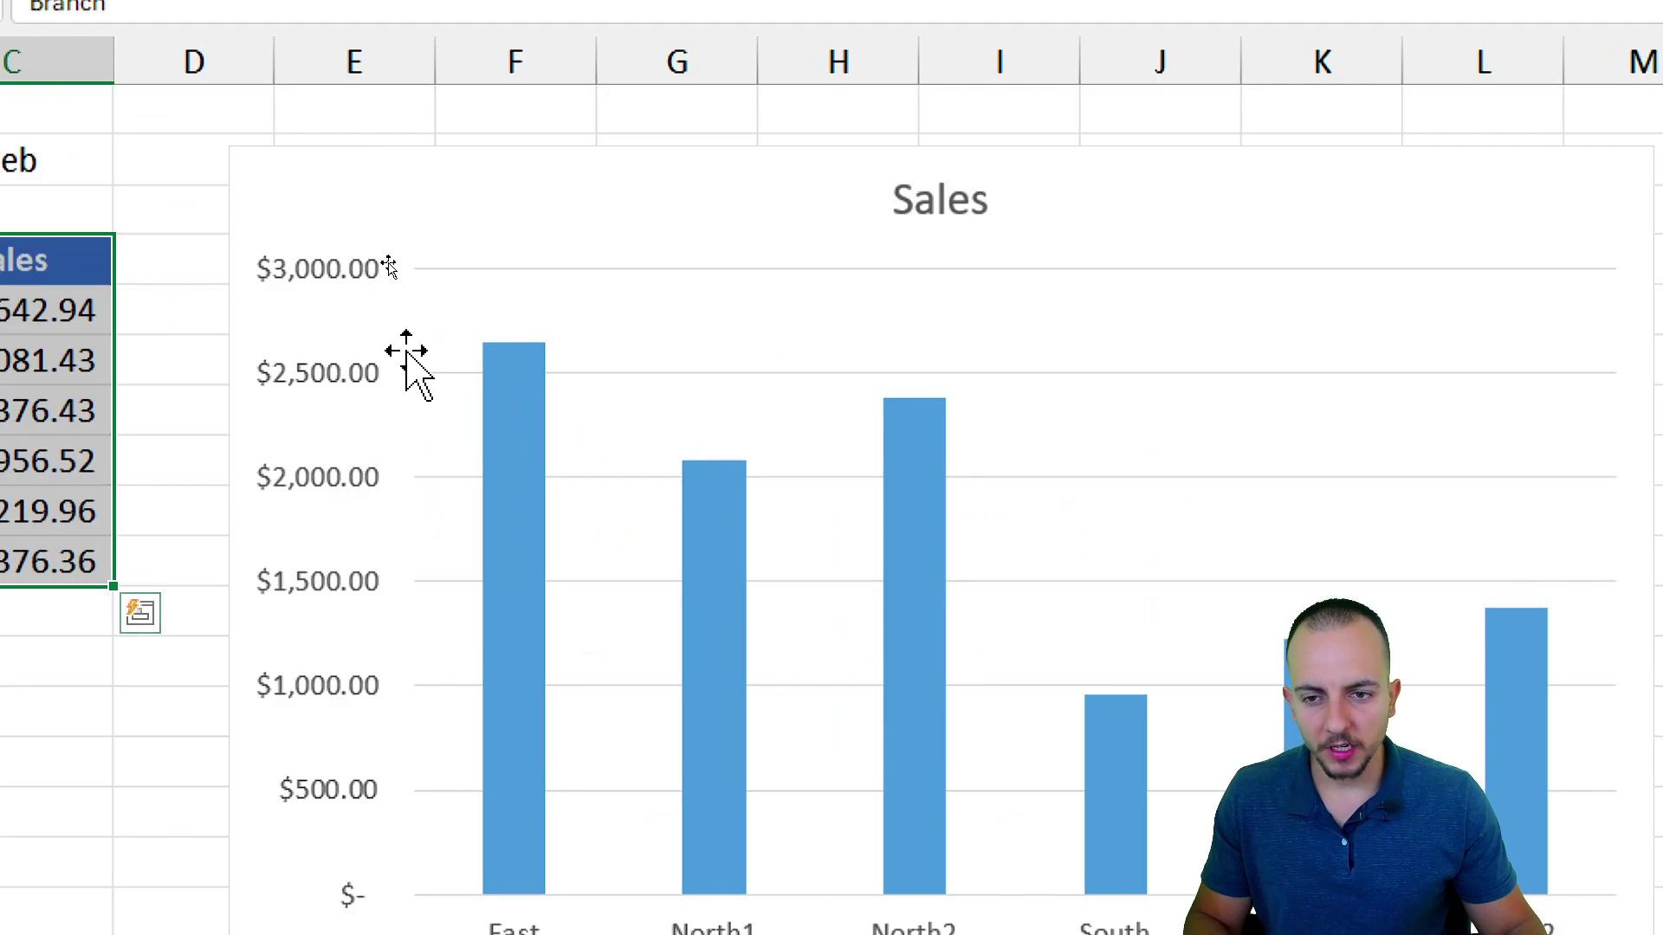
mouse_move(442, 277)
left_mouse_down()
mouse_move(596, 339)
mouse_move(786, 488)
left_mouse_up()
left_click_drag(833, 317, 942, 399)
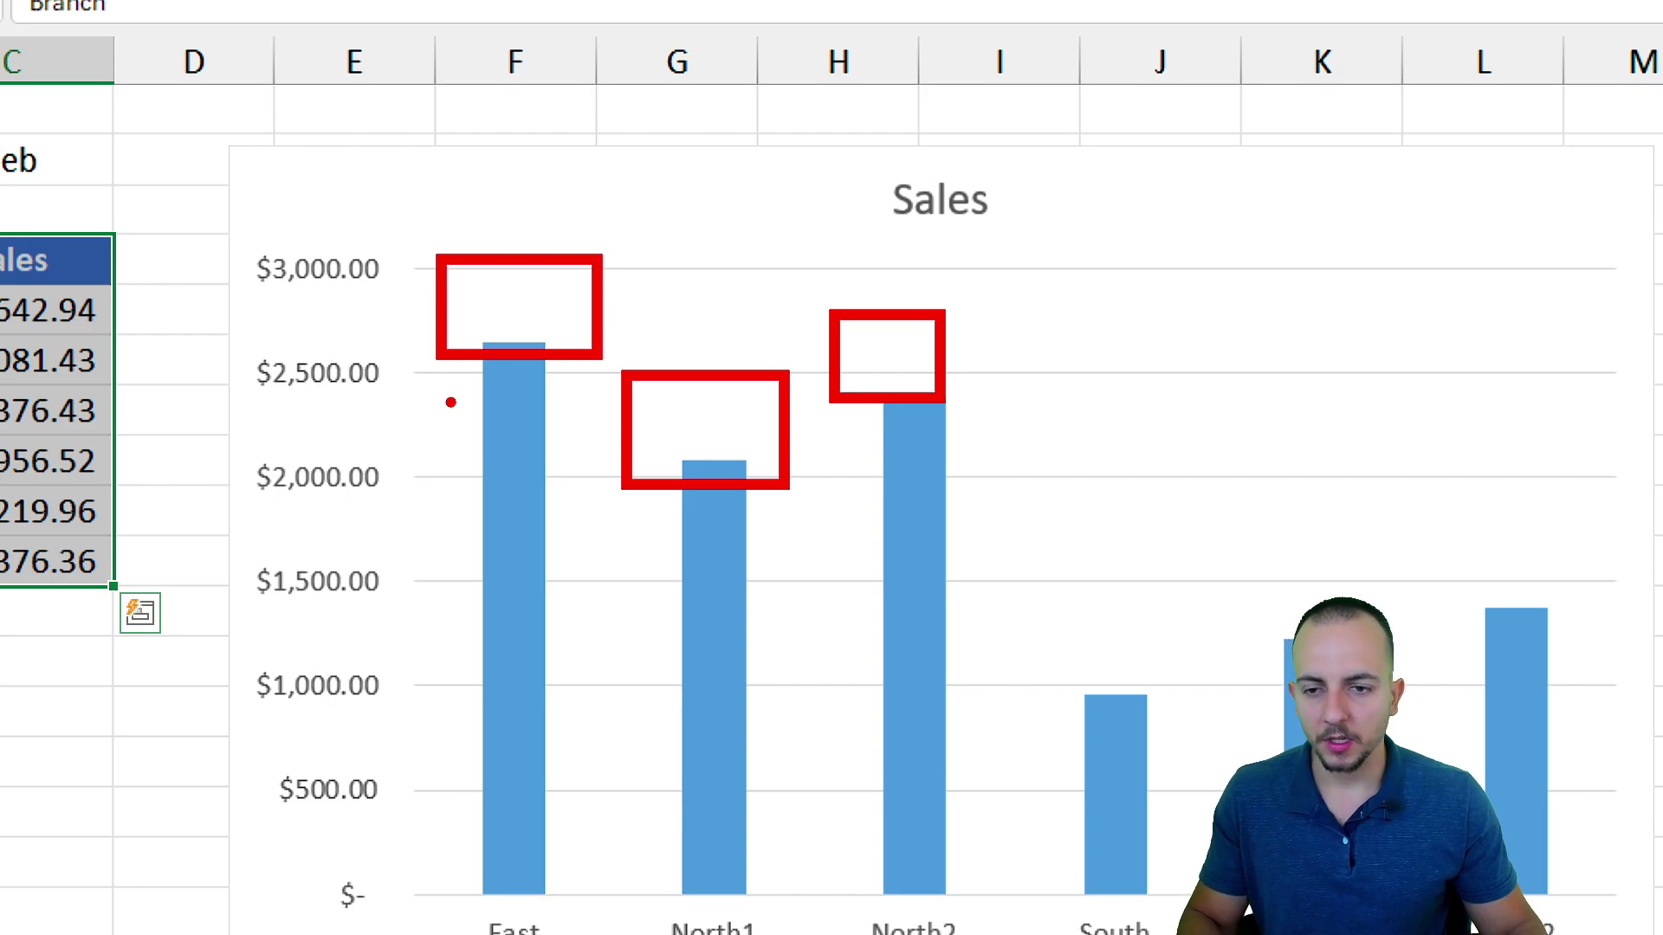
key("Escape")
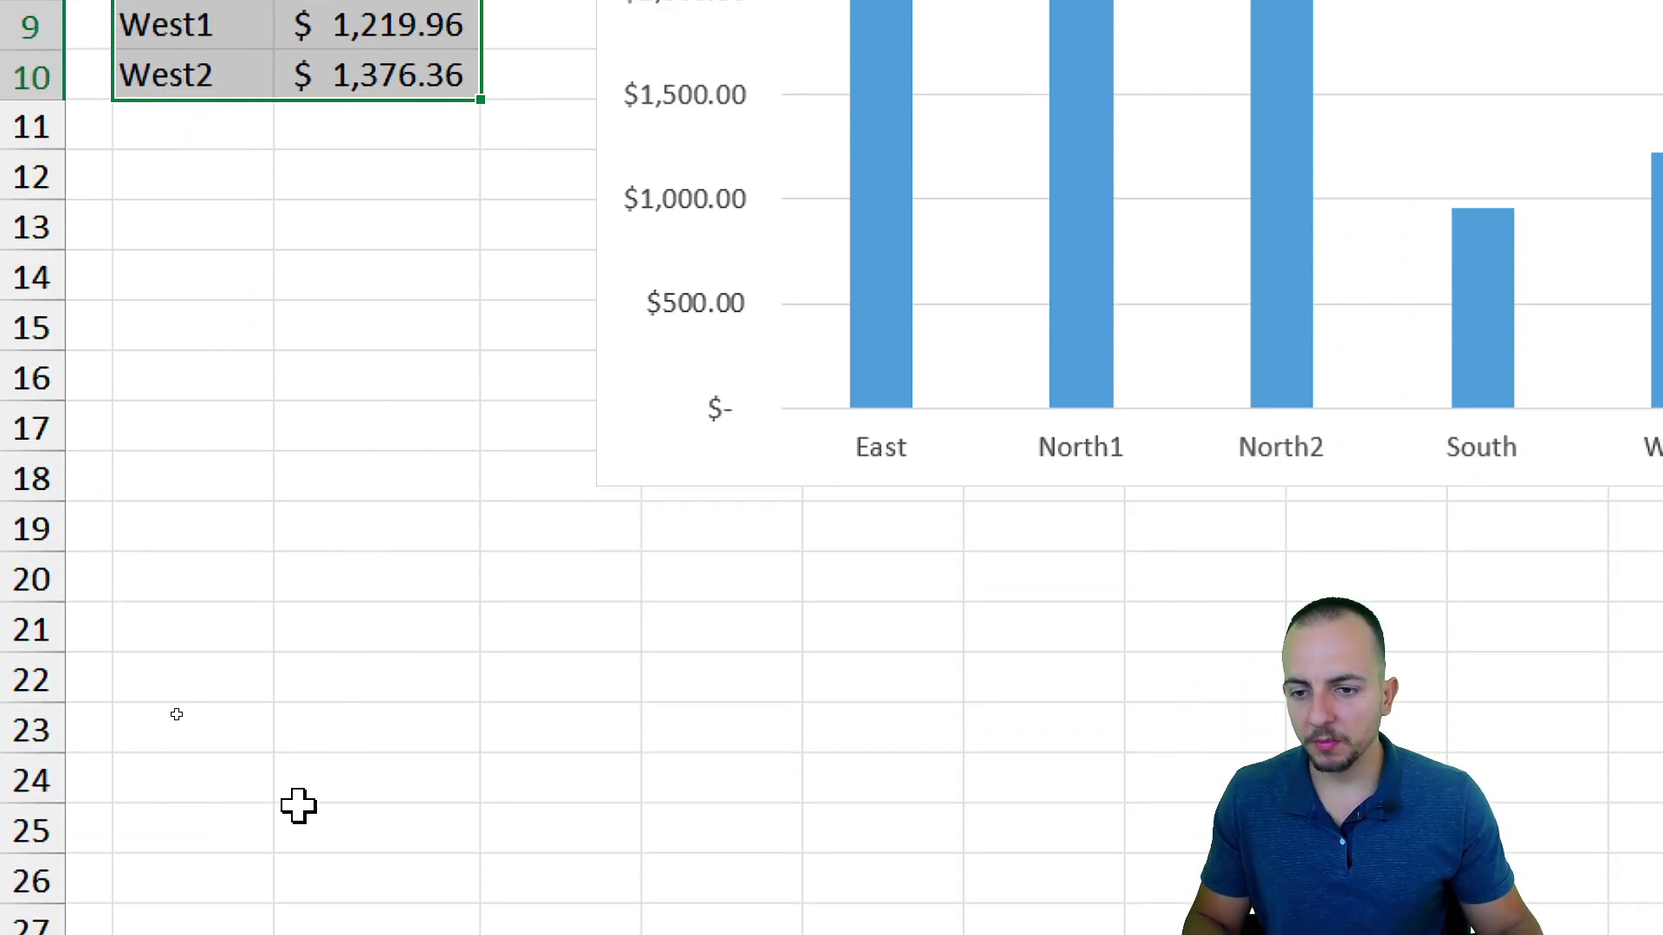
left_click(354, 440)
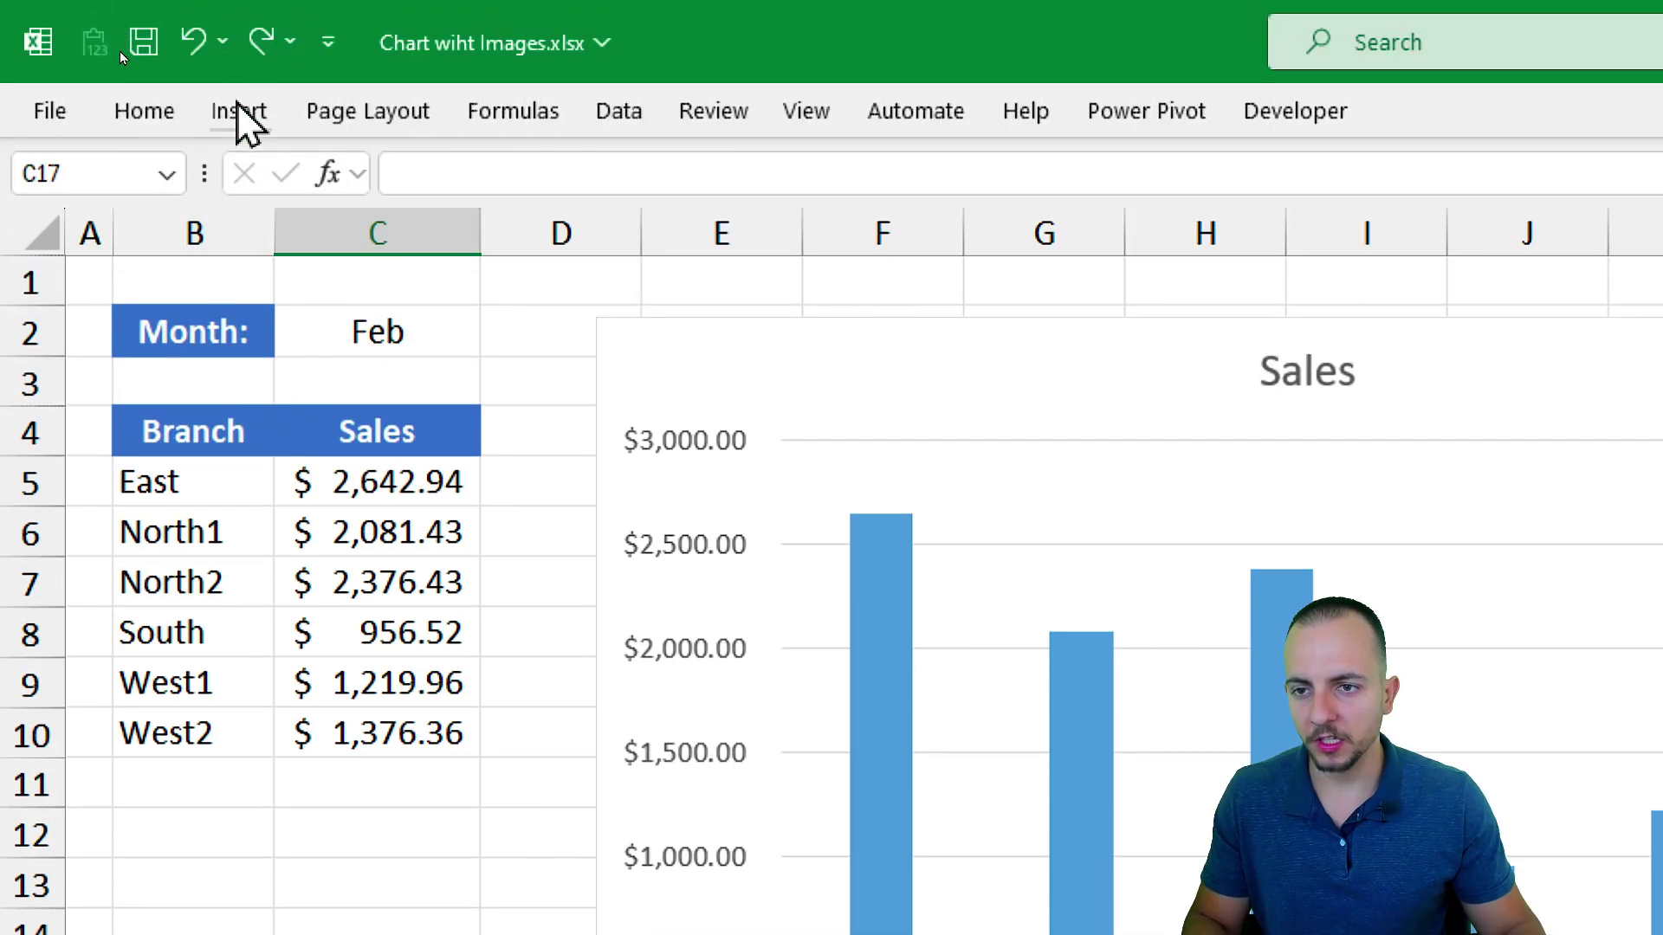
Choose Insert > Pictures > Place over Cells > This Device to browse the store photos.
left_click(239, 113)
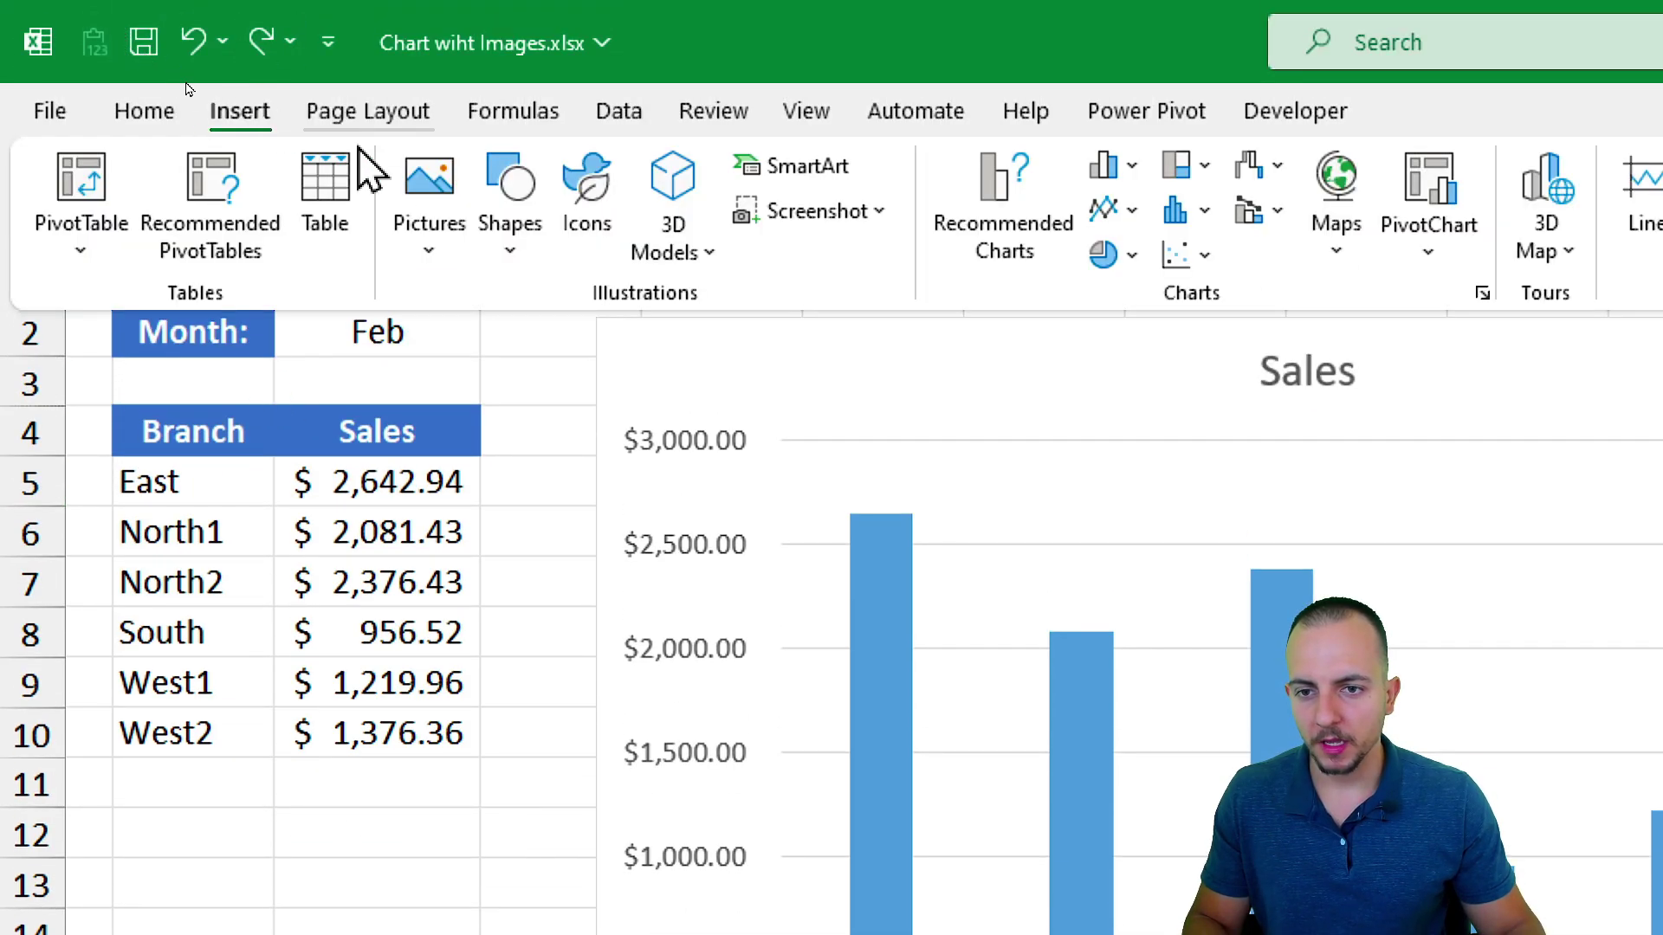
left_click(423, 256)
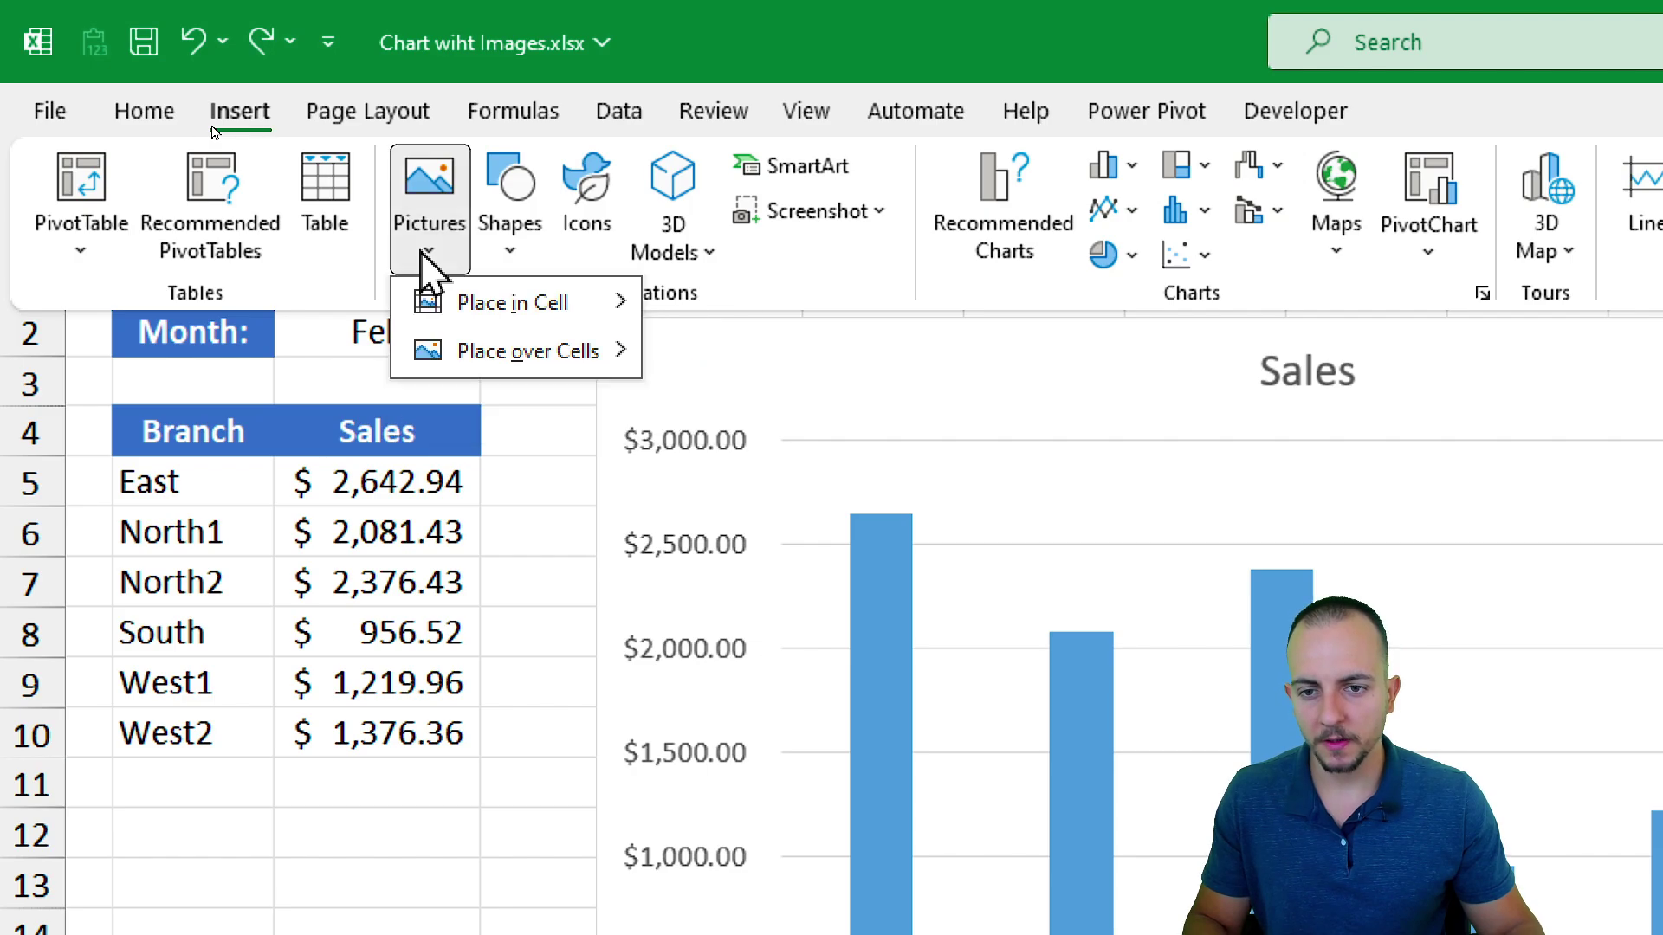
mouse_move(563, 351)
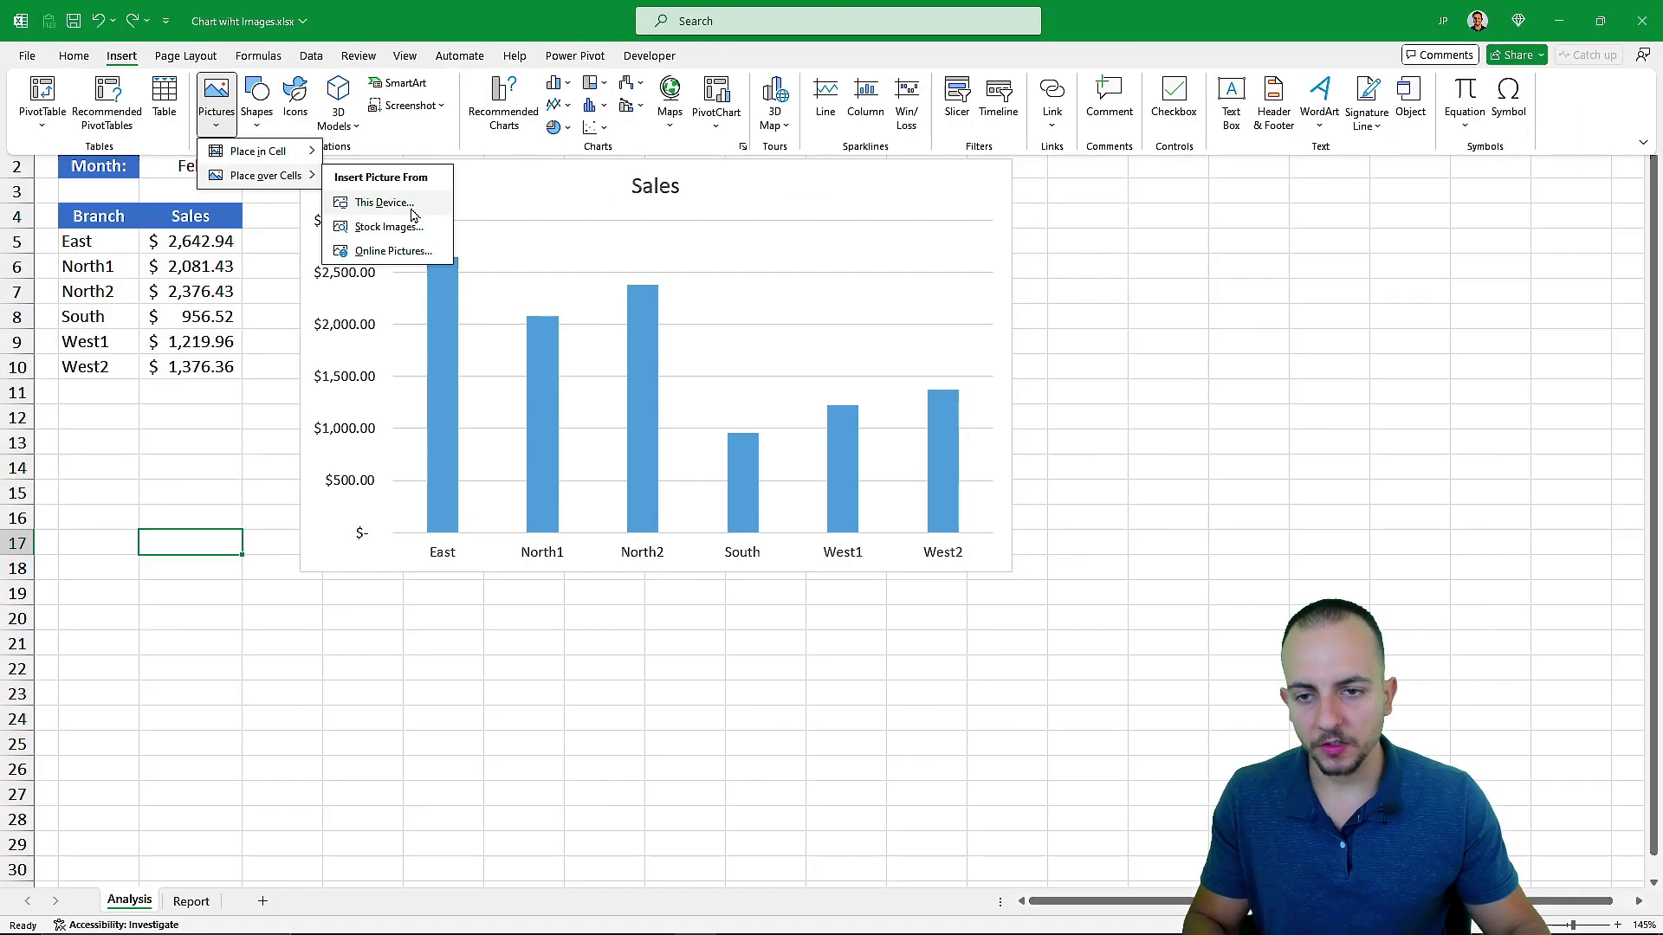
left_click(820, 417)
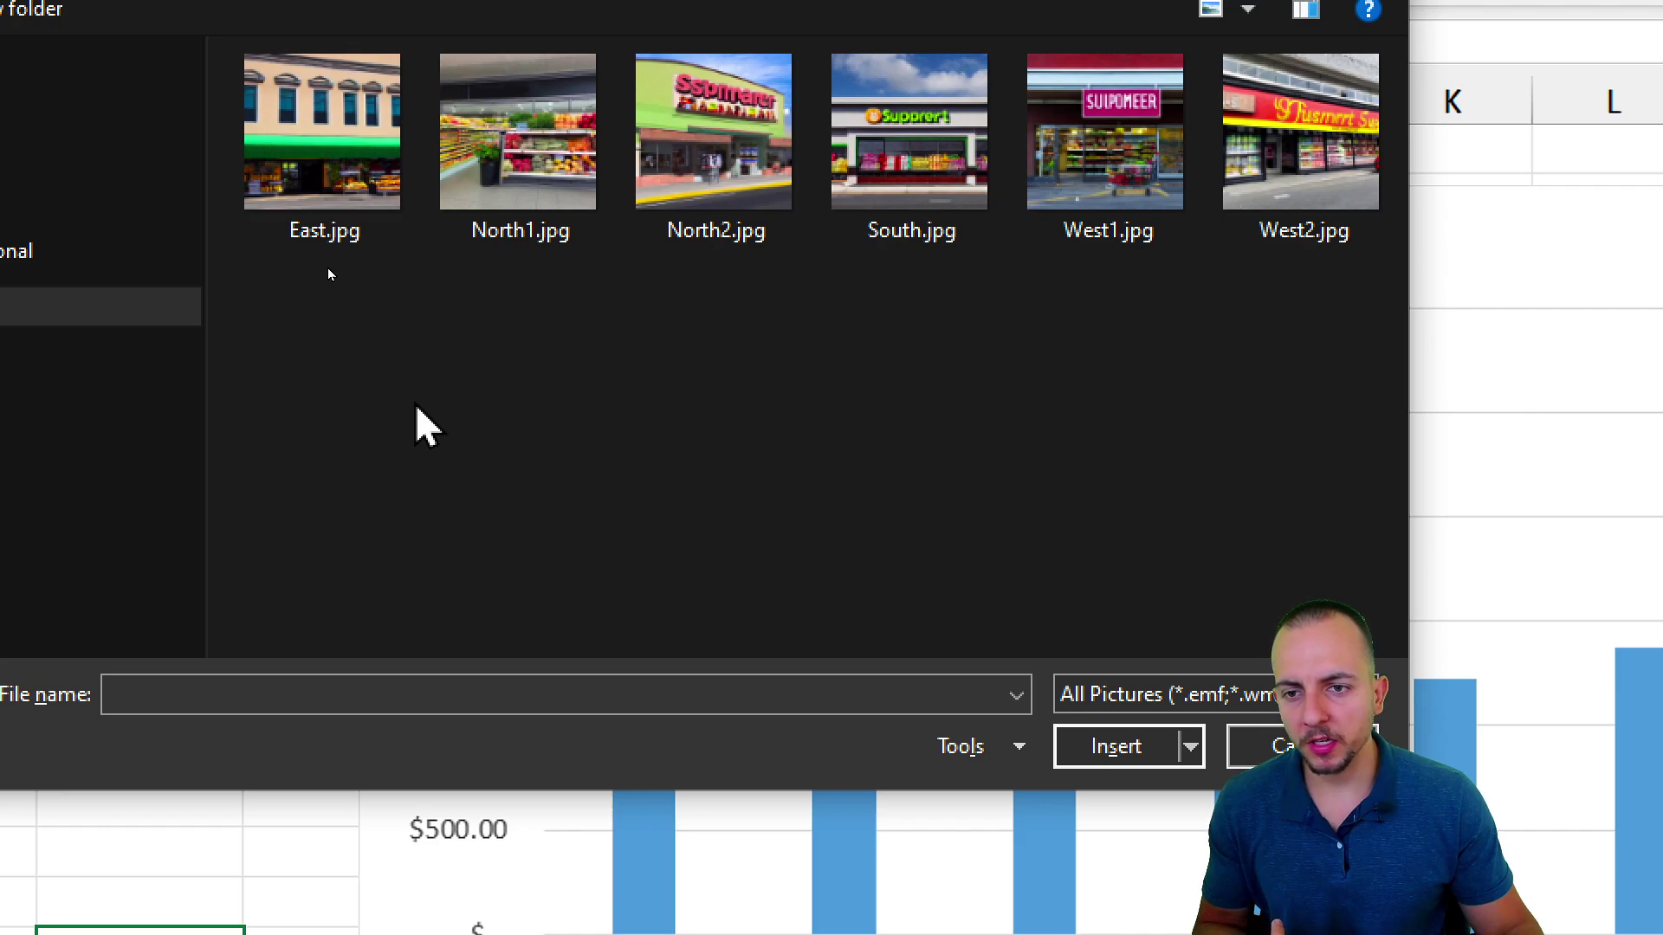
Select all six photos, East.jpg through West2.jpg, and insert them onto the sheet.
left_click(336, 217)
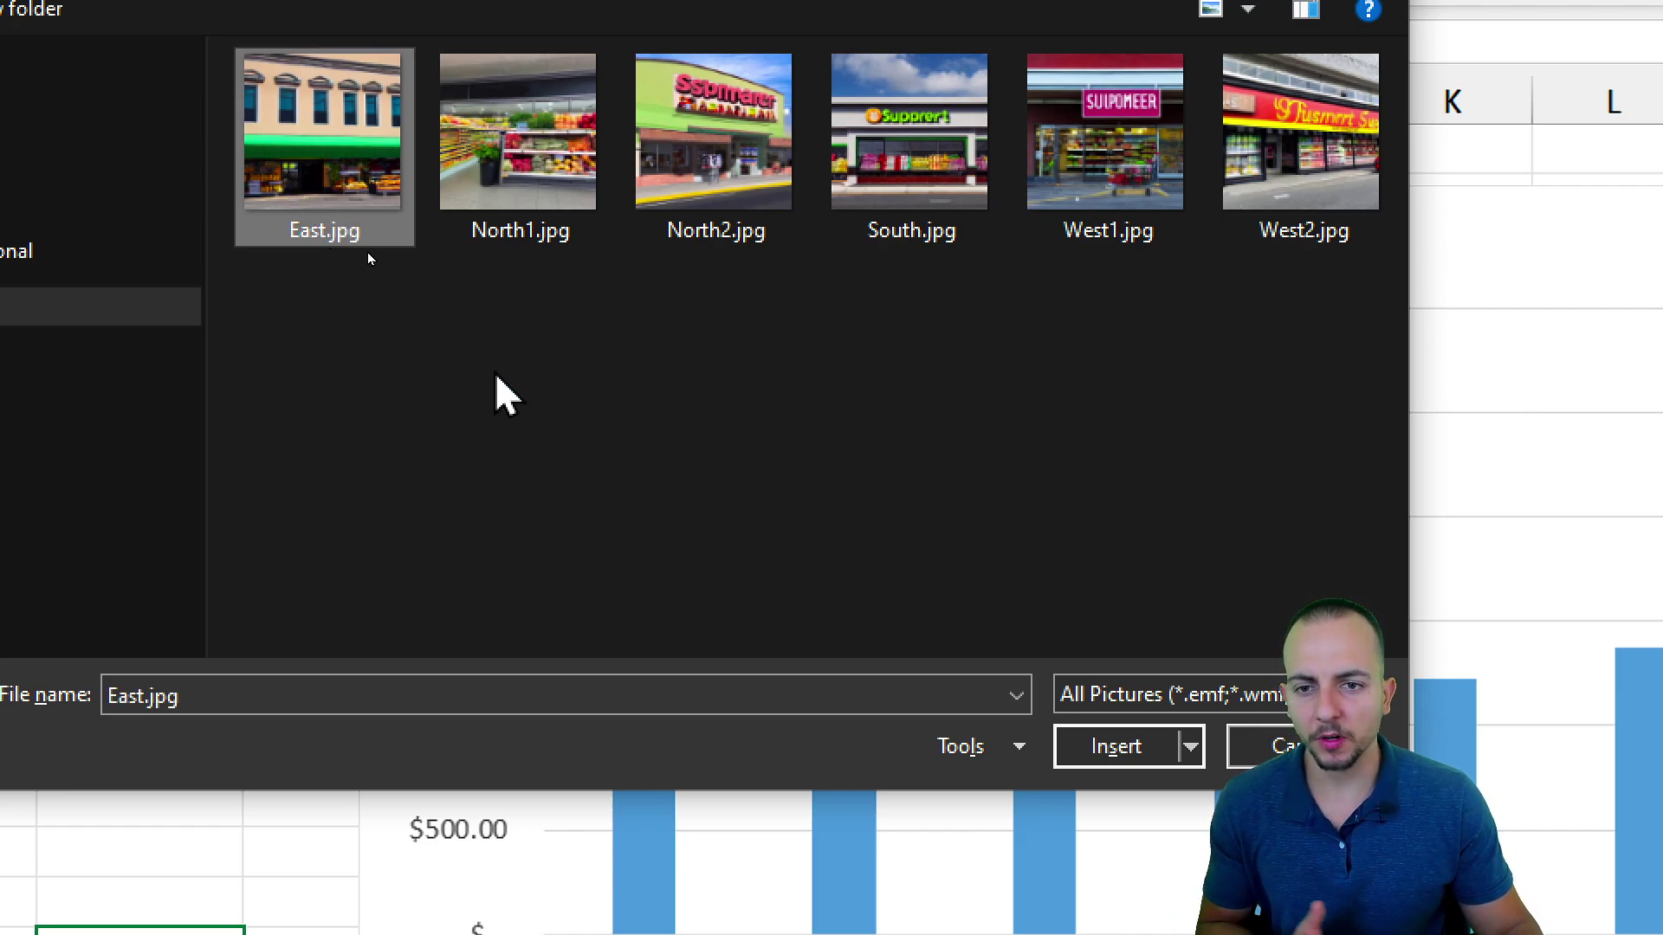
left_click_drag(306, 452, 1333, 165)
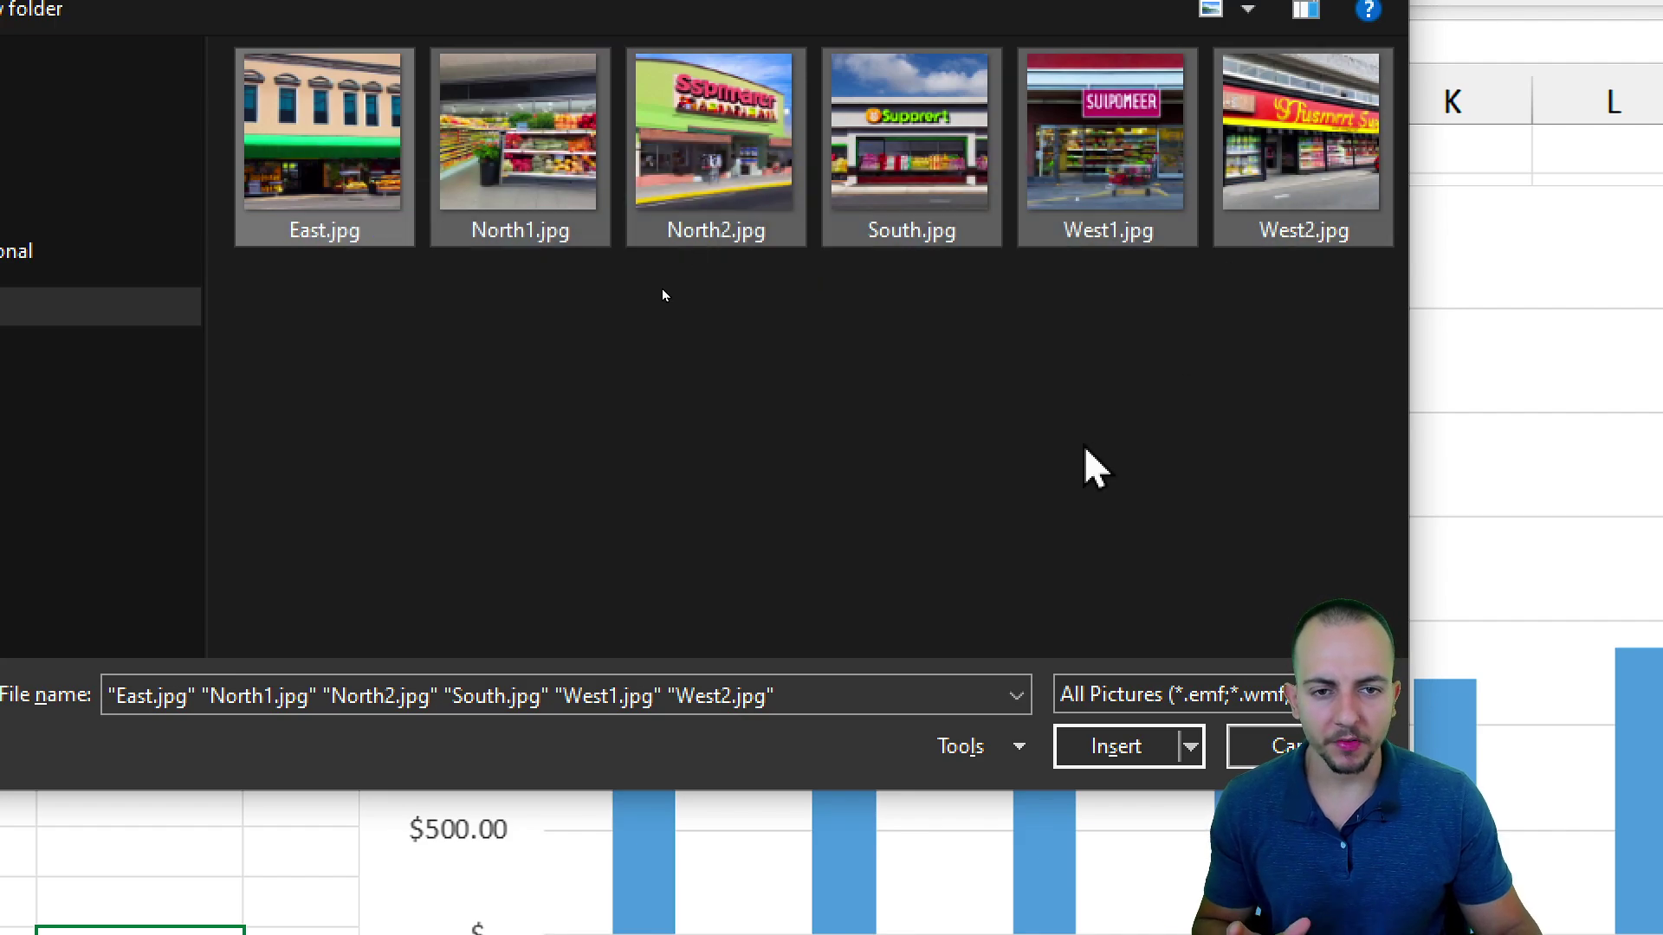
left_click(1156, 744)
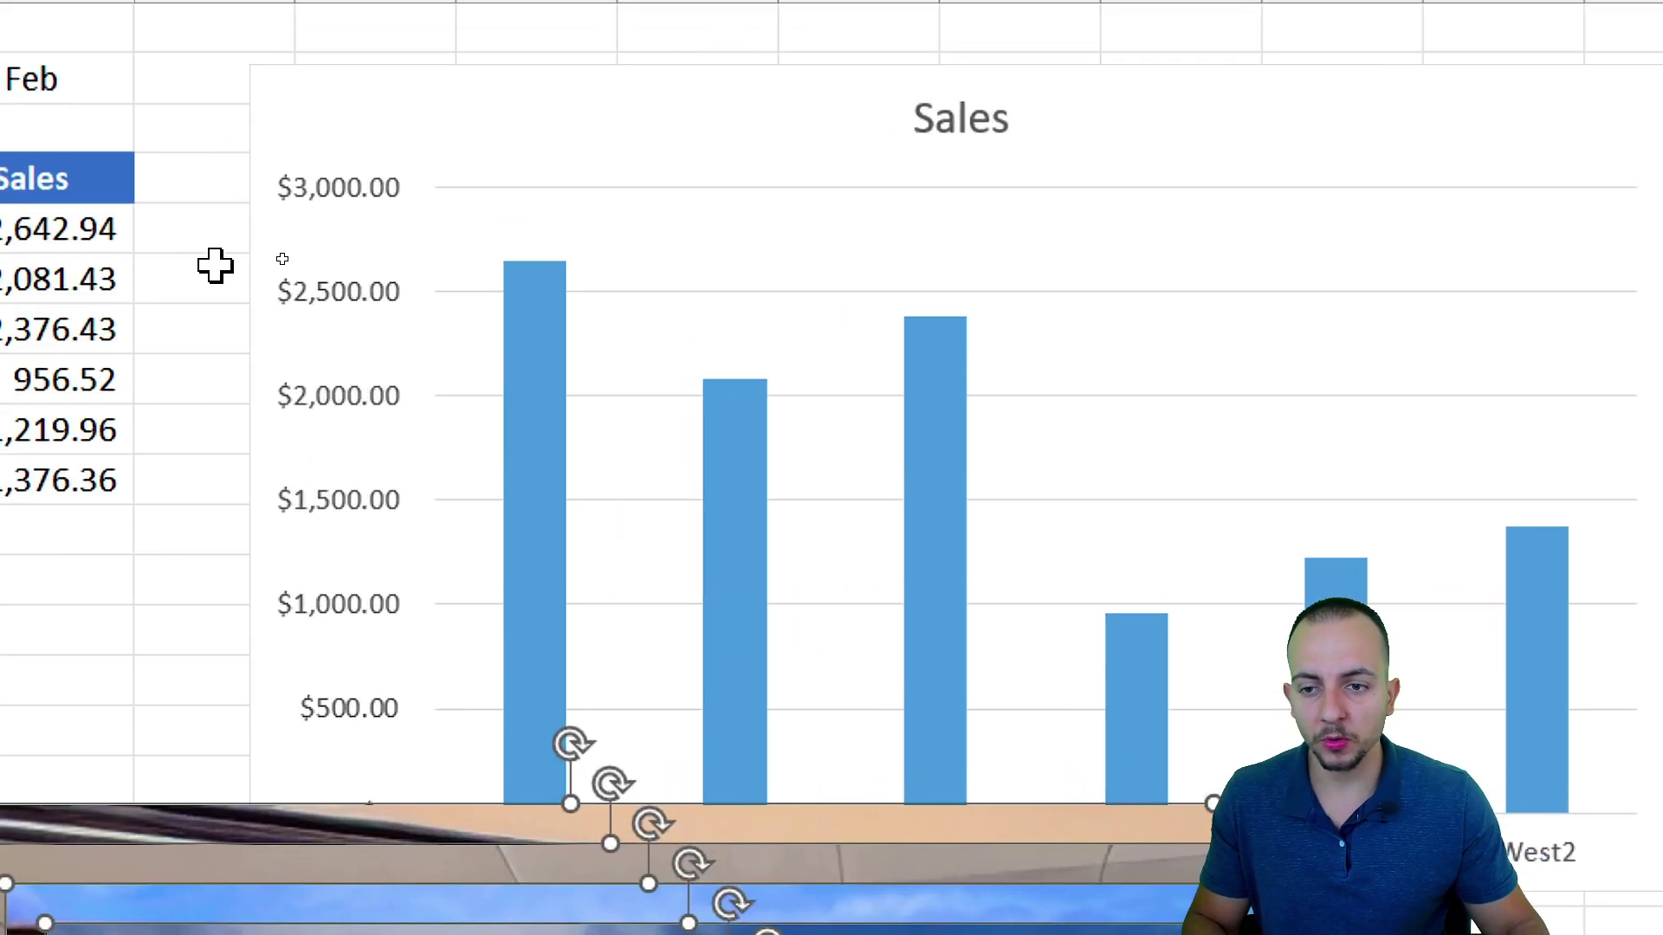
mouse_move(448, 192)
left_mouse_down()
mouse_move(599, 303)
mouse_move(750, 366)
left_mouse_up()
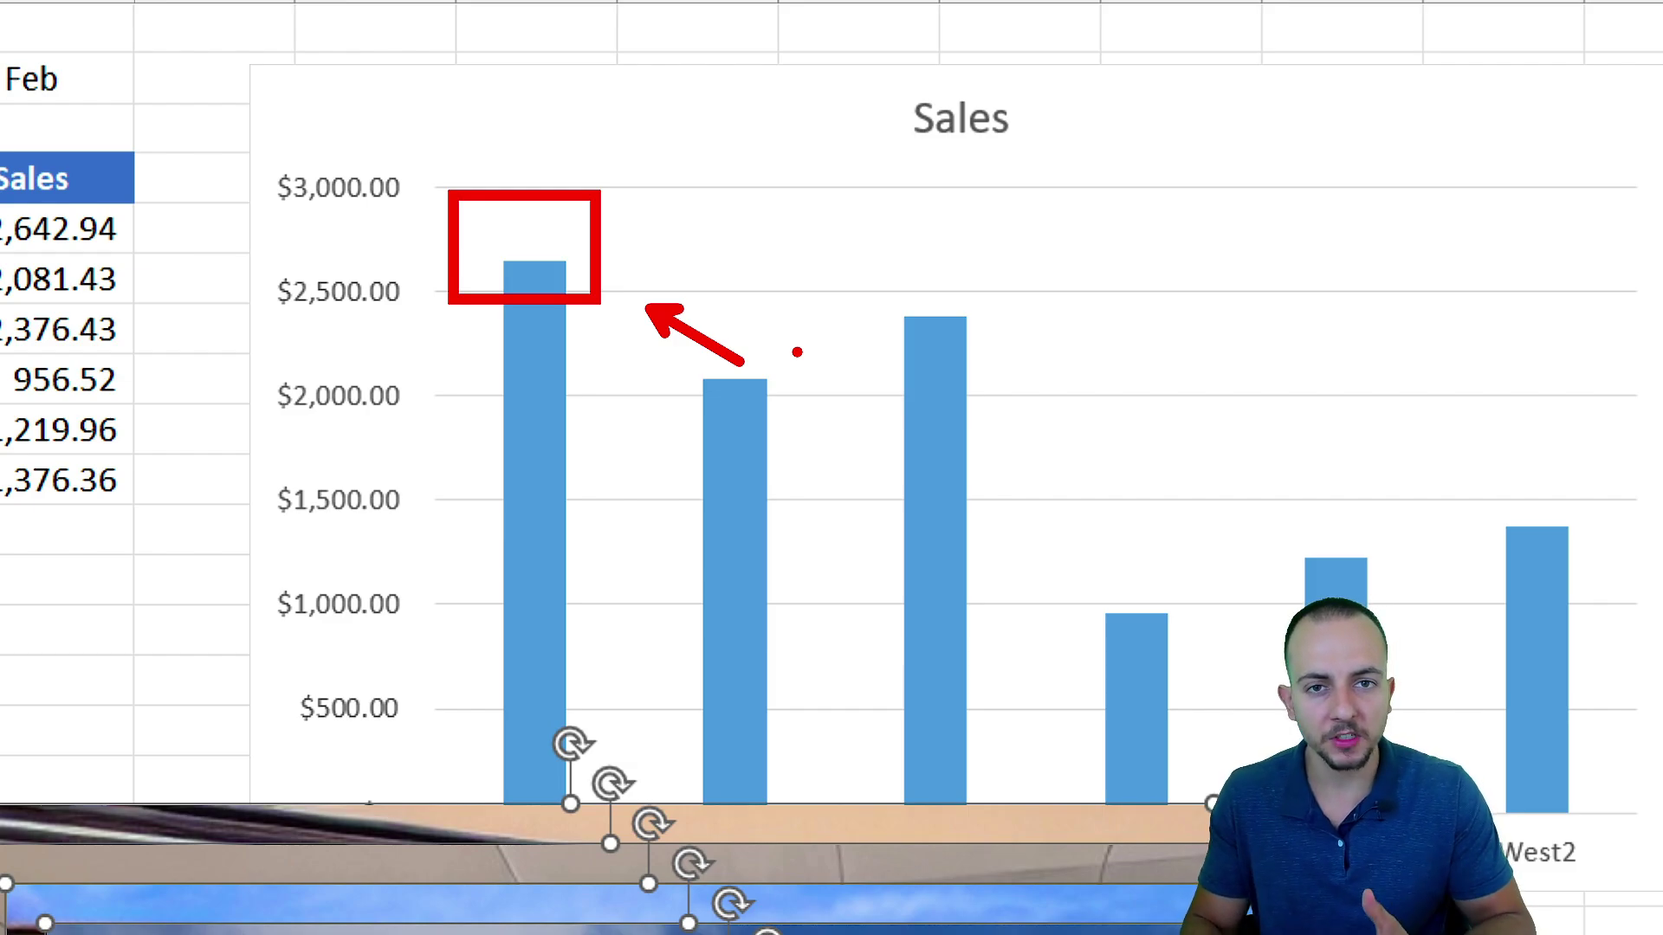
key("Escape")
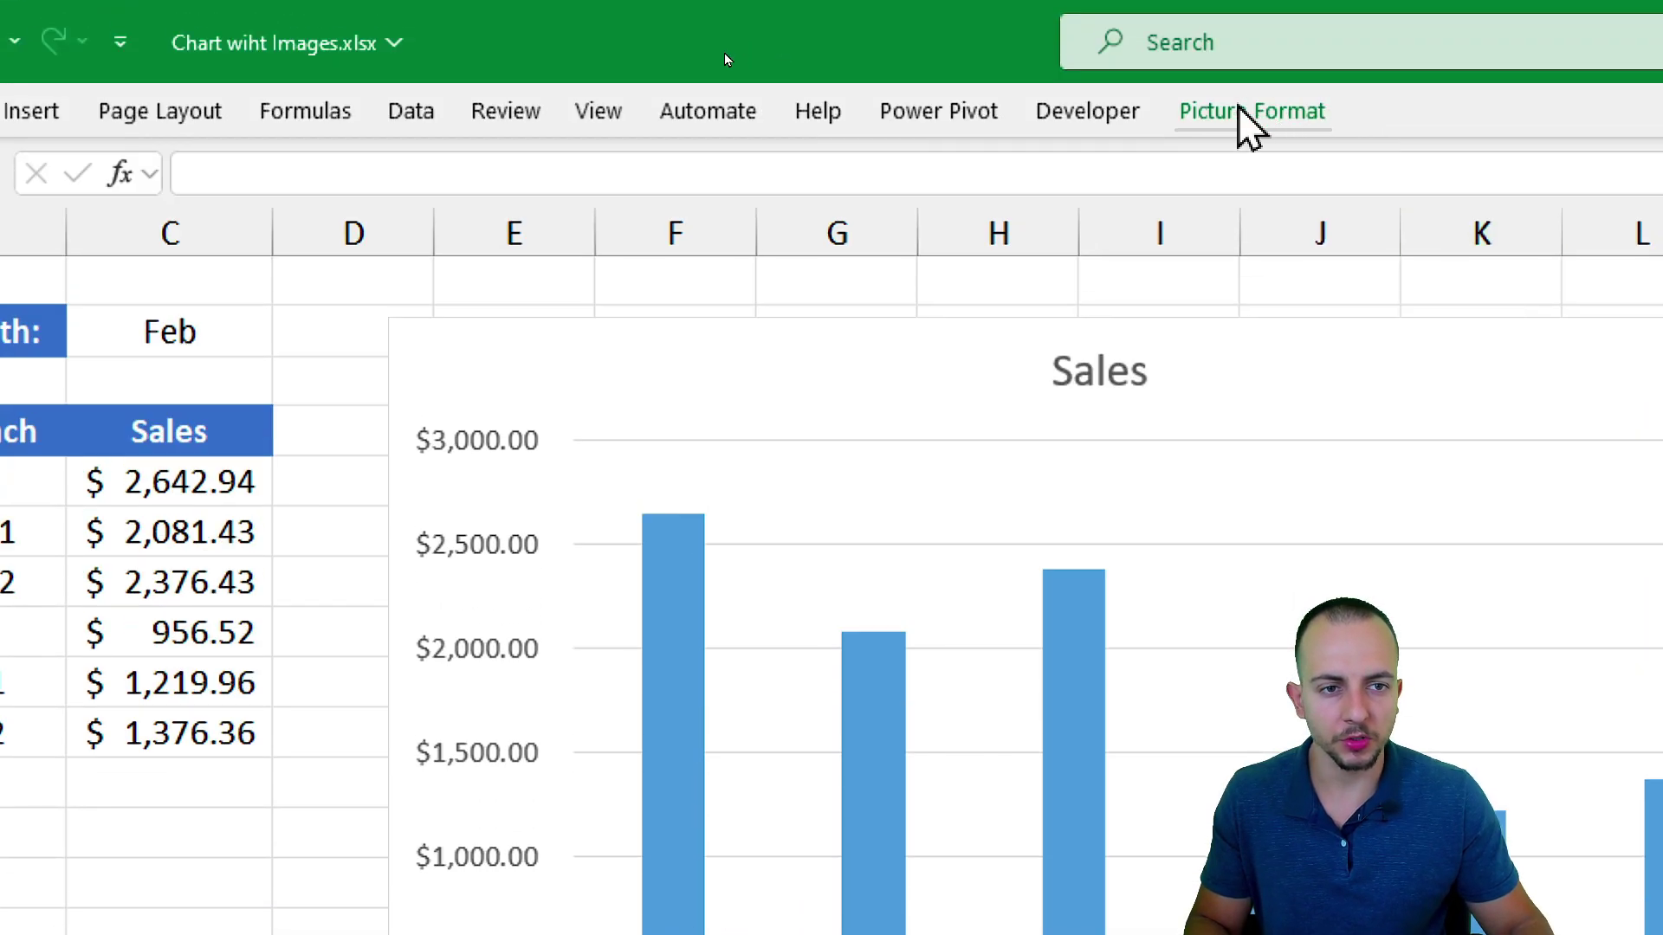
Lower the stacked photos' height three steps with the Picture Format Height spinner.
left_click(1250, 110)
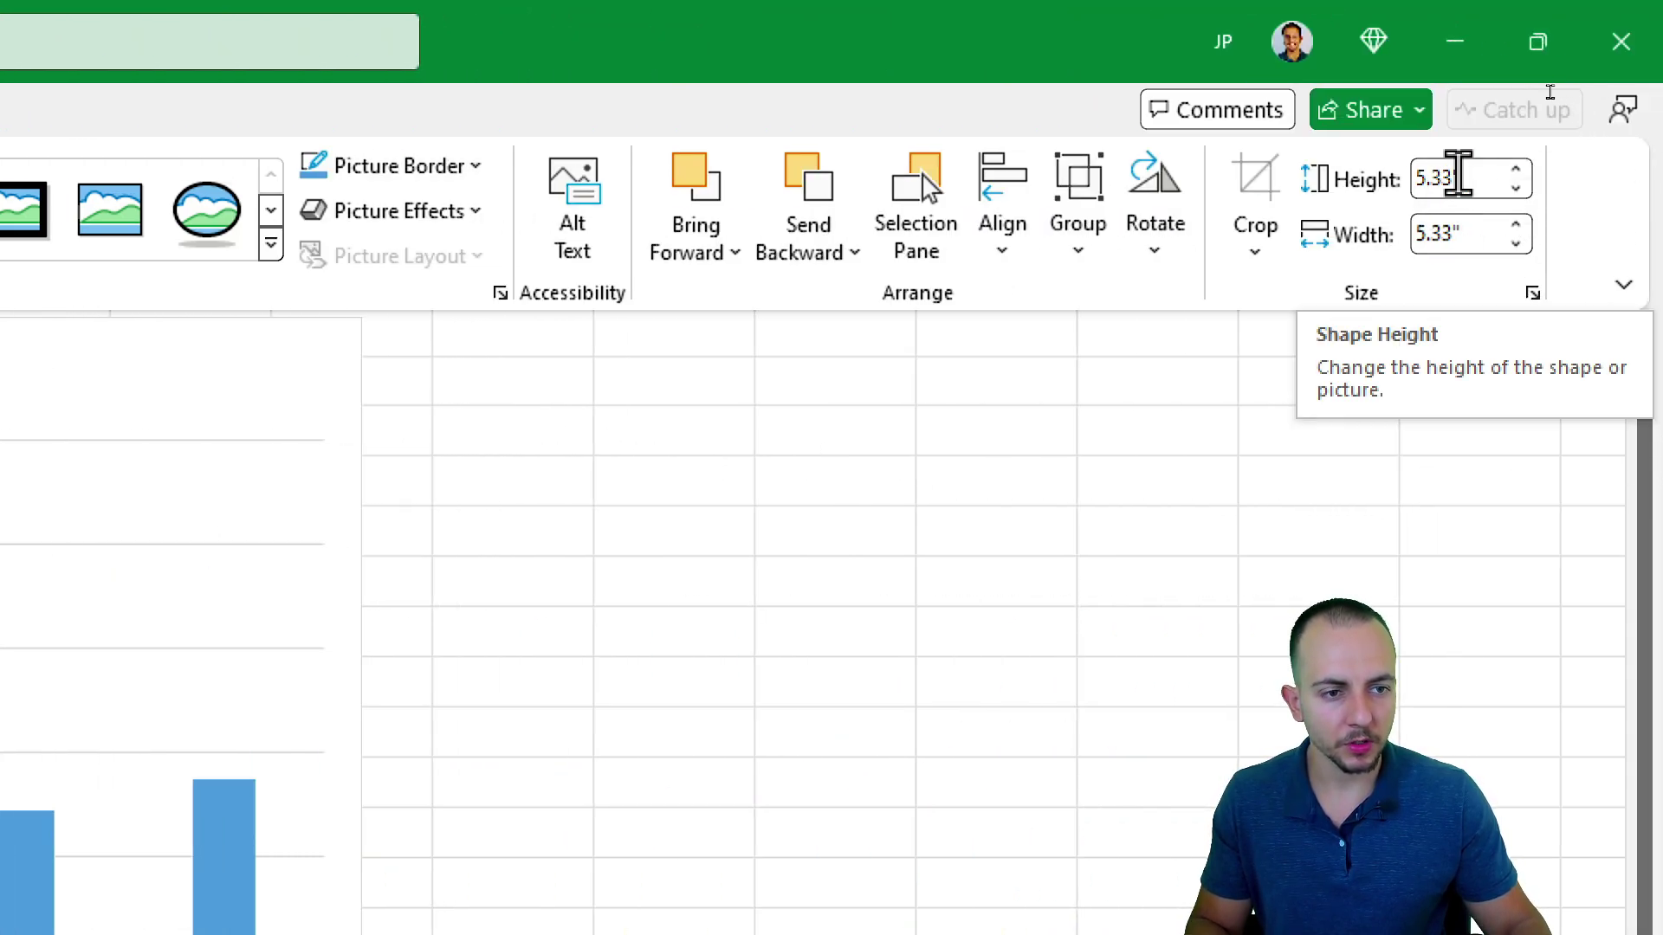
left_click(1515, 189)
left_click(1515, 189)
left_click(1515, 189)
left_click(1515, 189)
left_click(1515, 188)
left_click(1516, 189)
left_click(1515, 189)
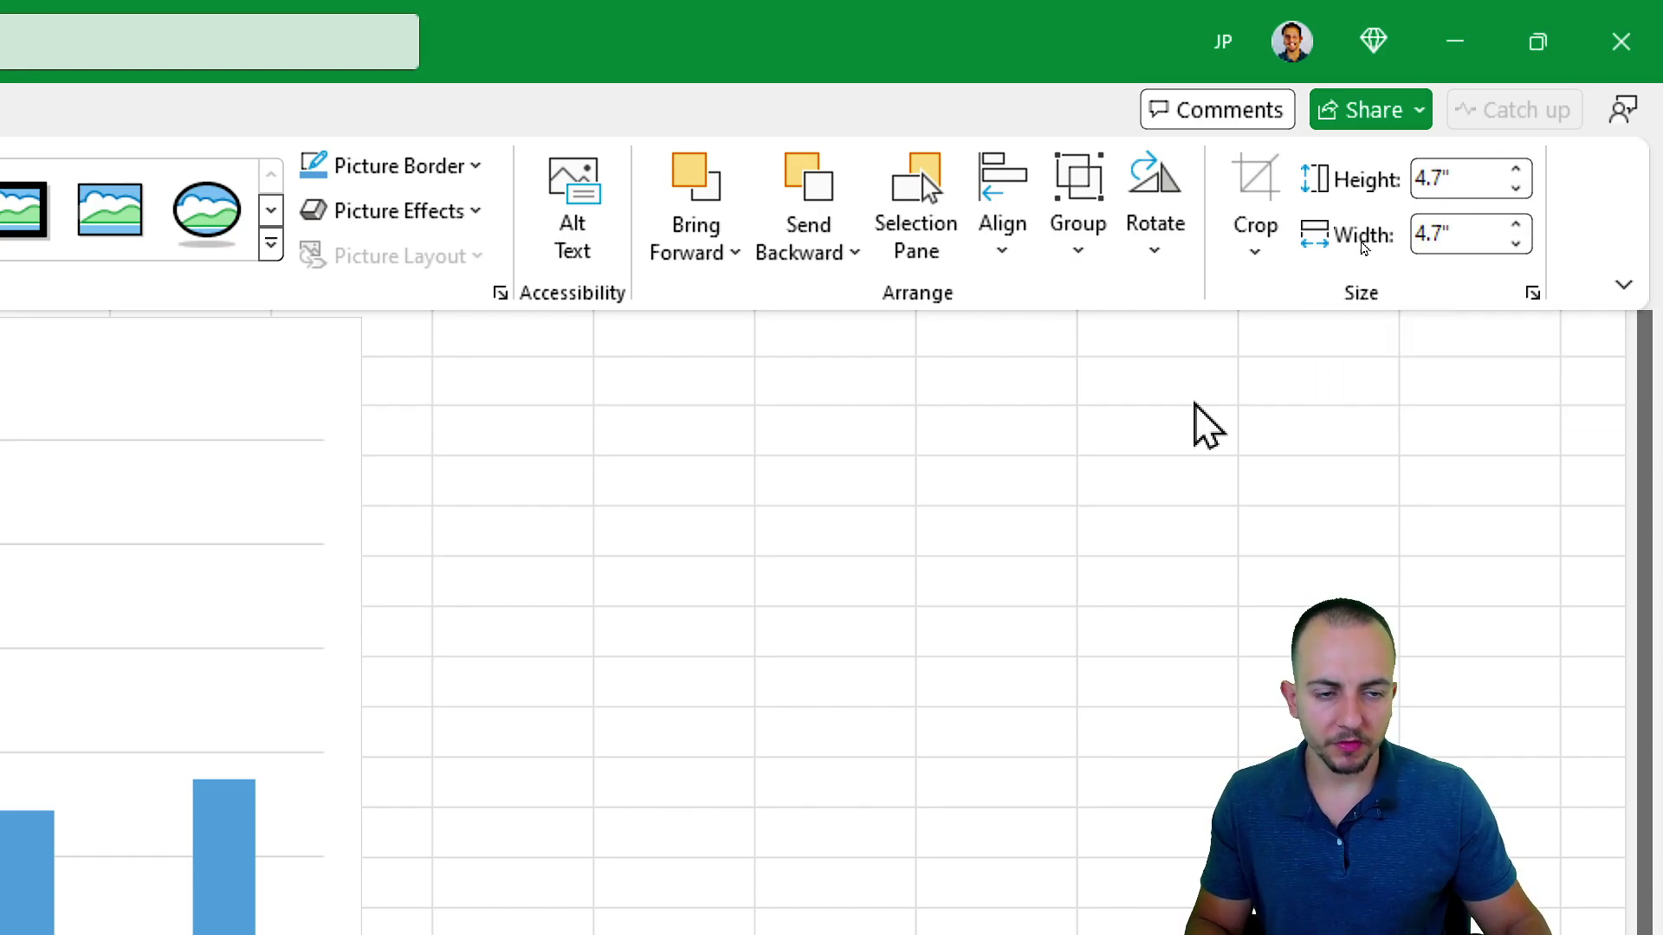
Shrink the photo stack from its corner and move it below the sales table.
key("ctrl+2")
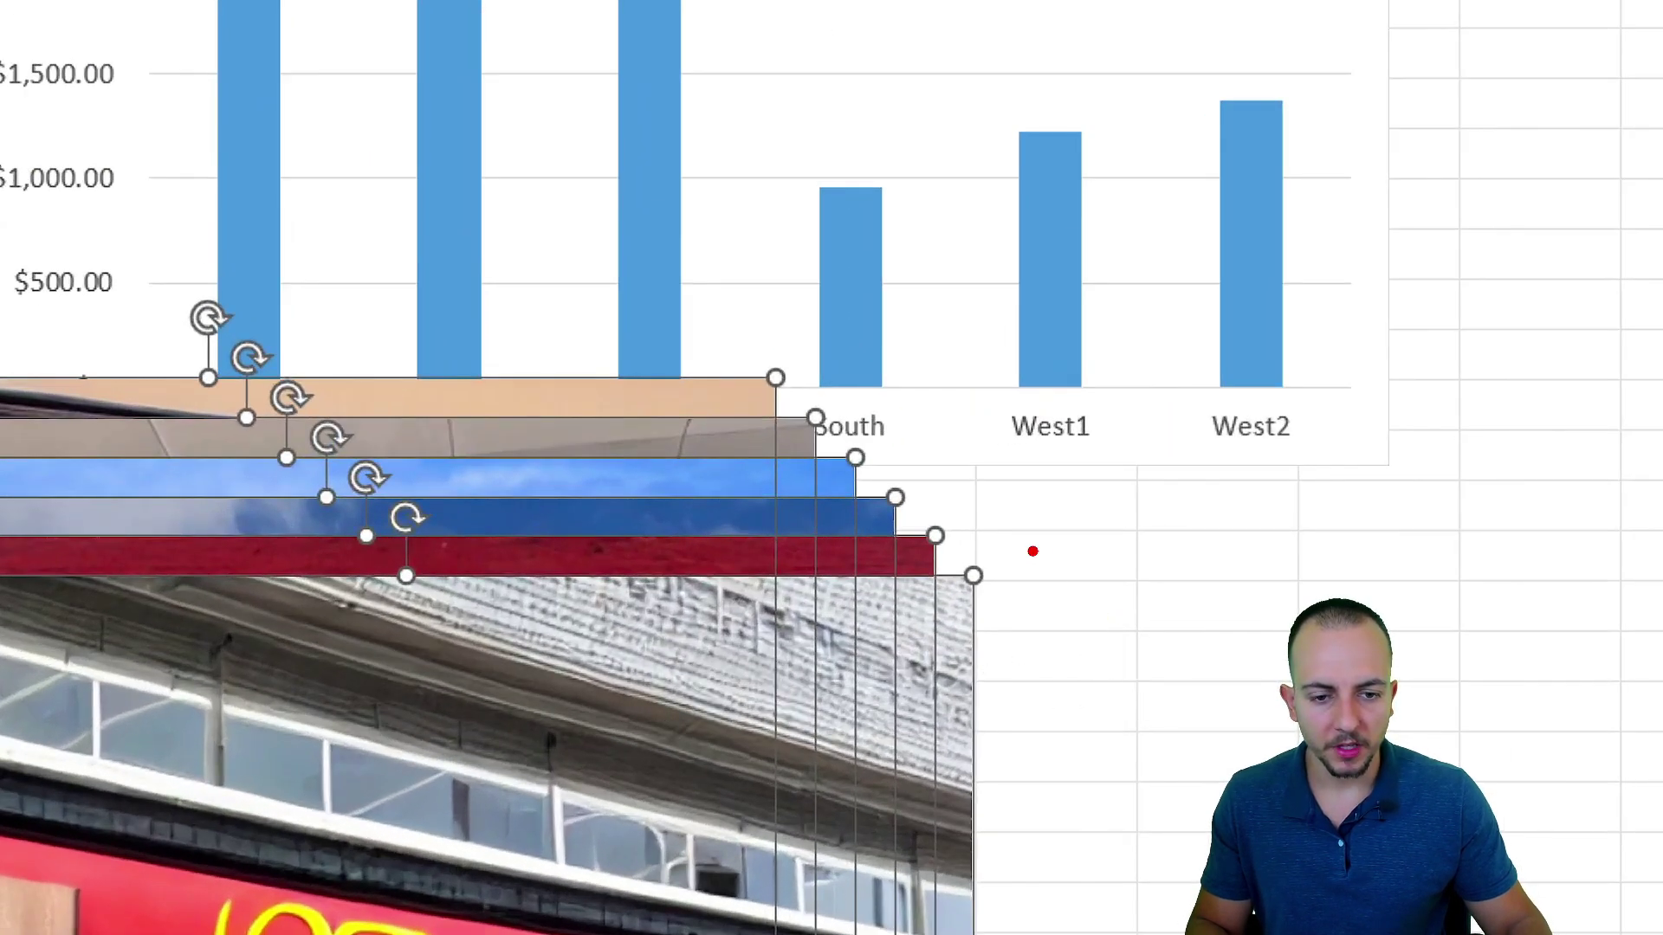
mouse_move(1013, 538)
left_mouse_down()
mouse_move(939, 597)
mouse_move(1039, 546)
mouse_move(1079, 559)
left_mouse_up()
left_click_drag(1048, 547, 1124, 528)
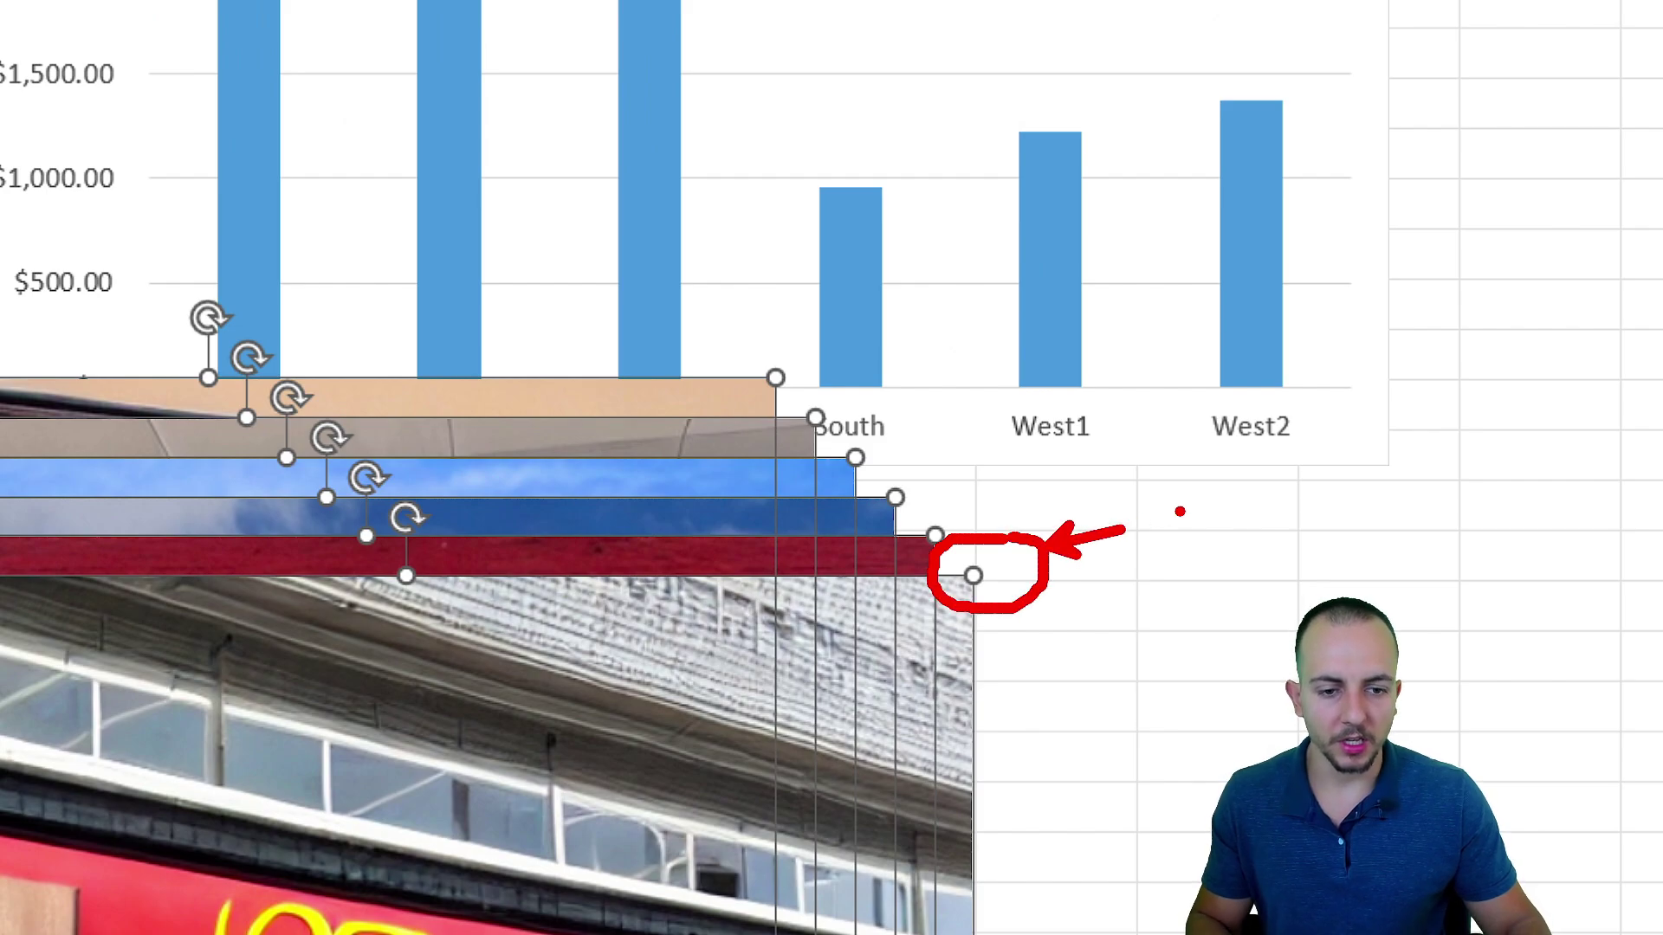
left_click_drag(829, 715, 1047, 619)
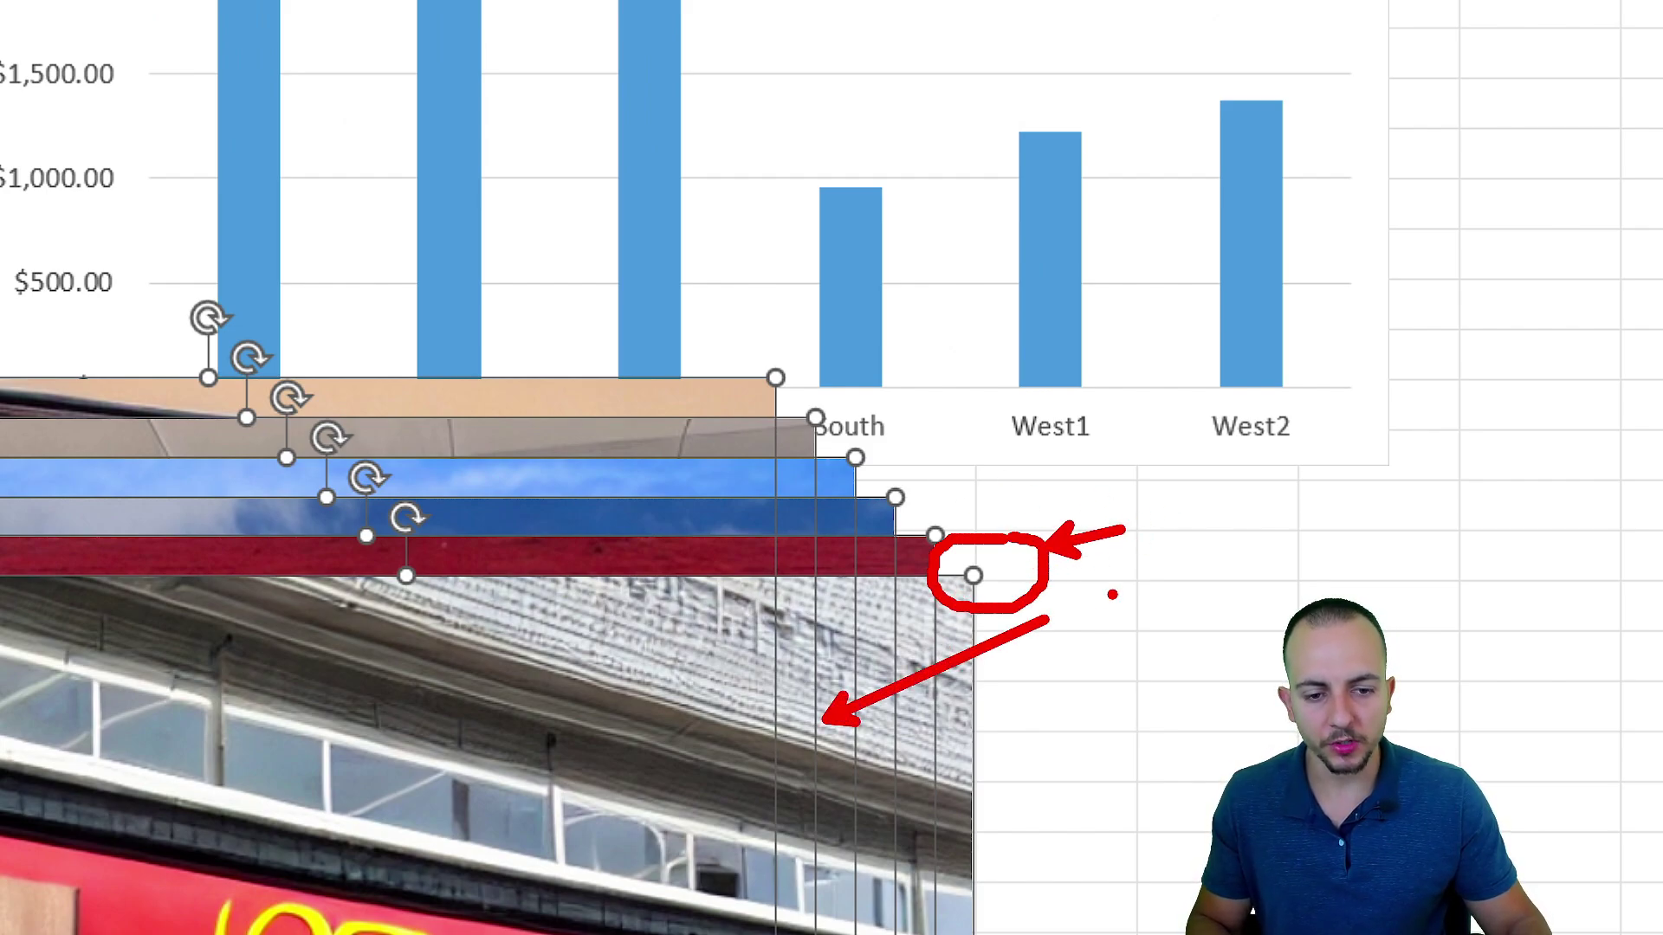
key("Escape")
left_click_drag(970, 578, 496, 814)
key("Escape")
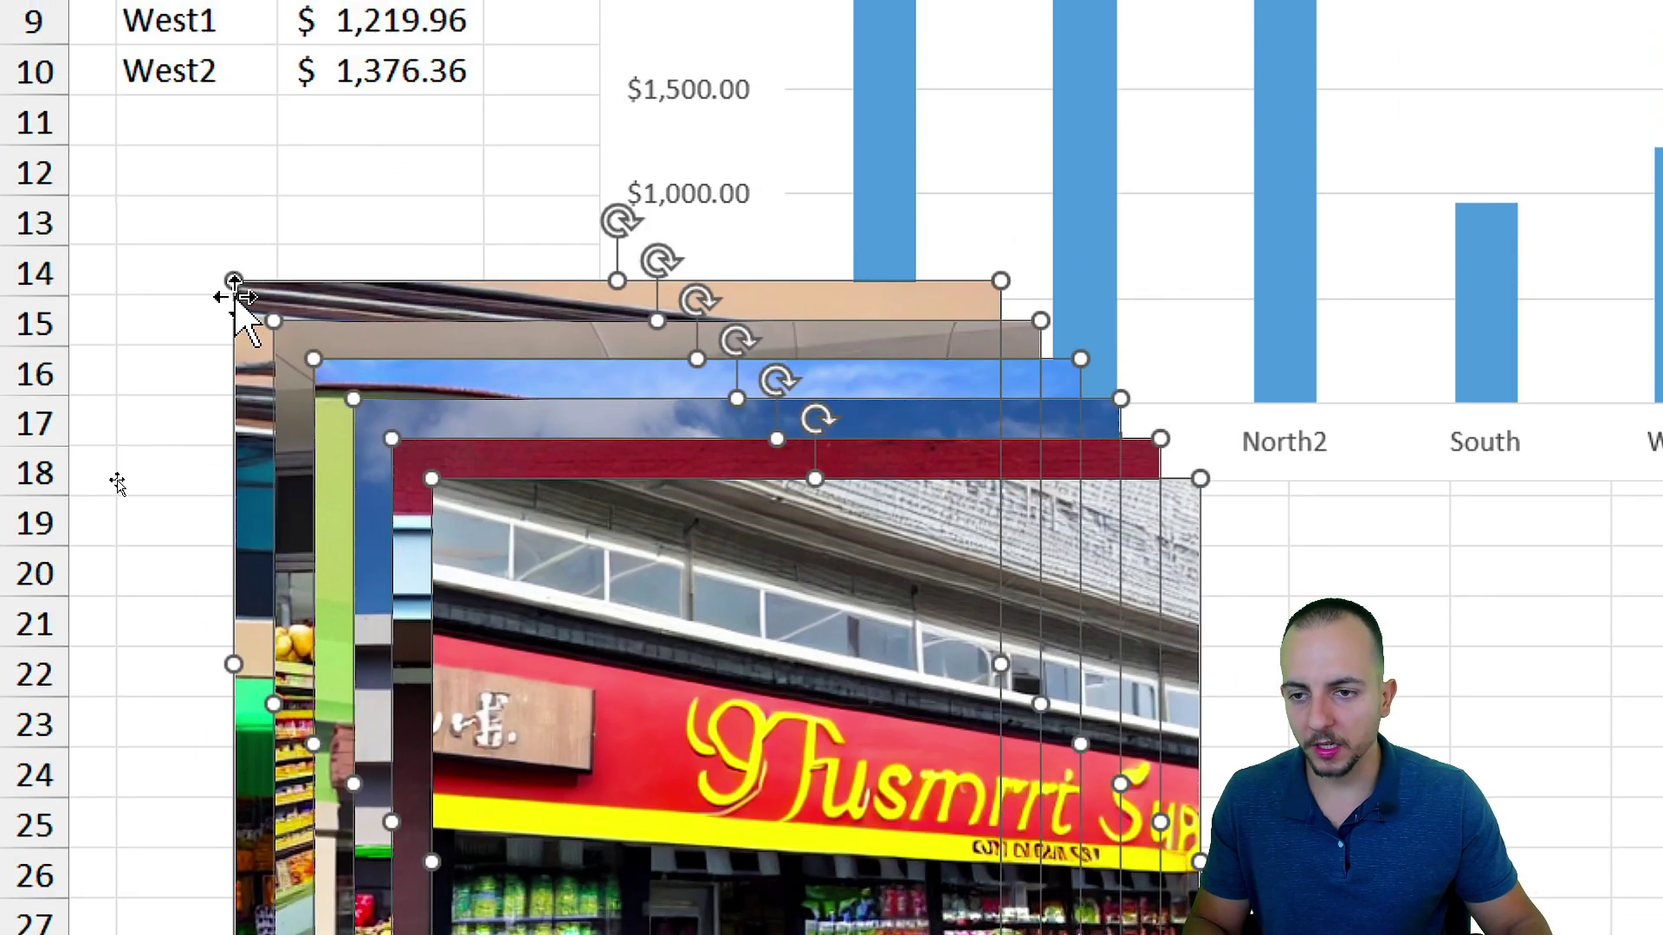
left_click_drag(241, 285, 246, 173)
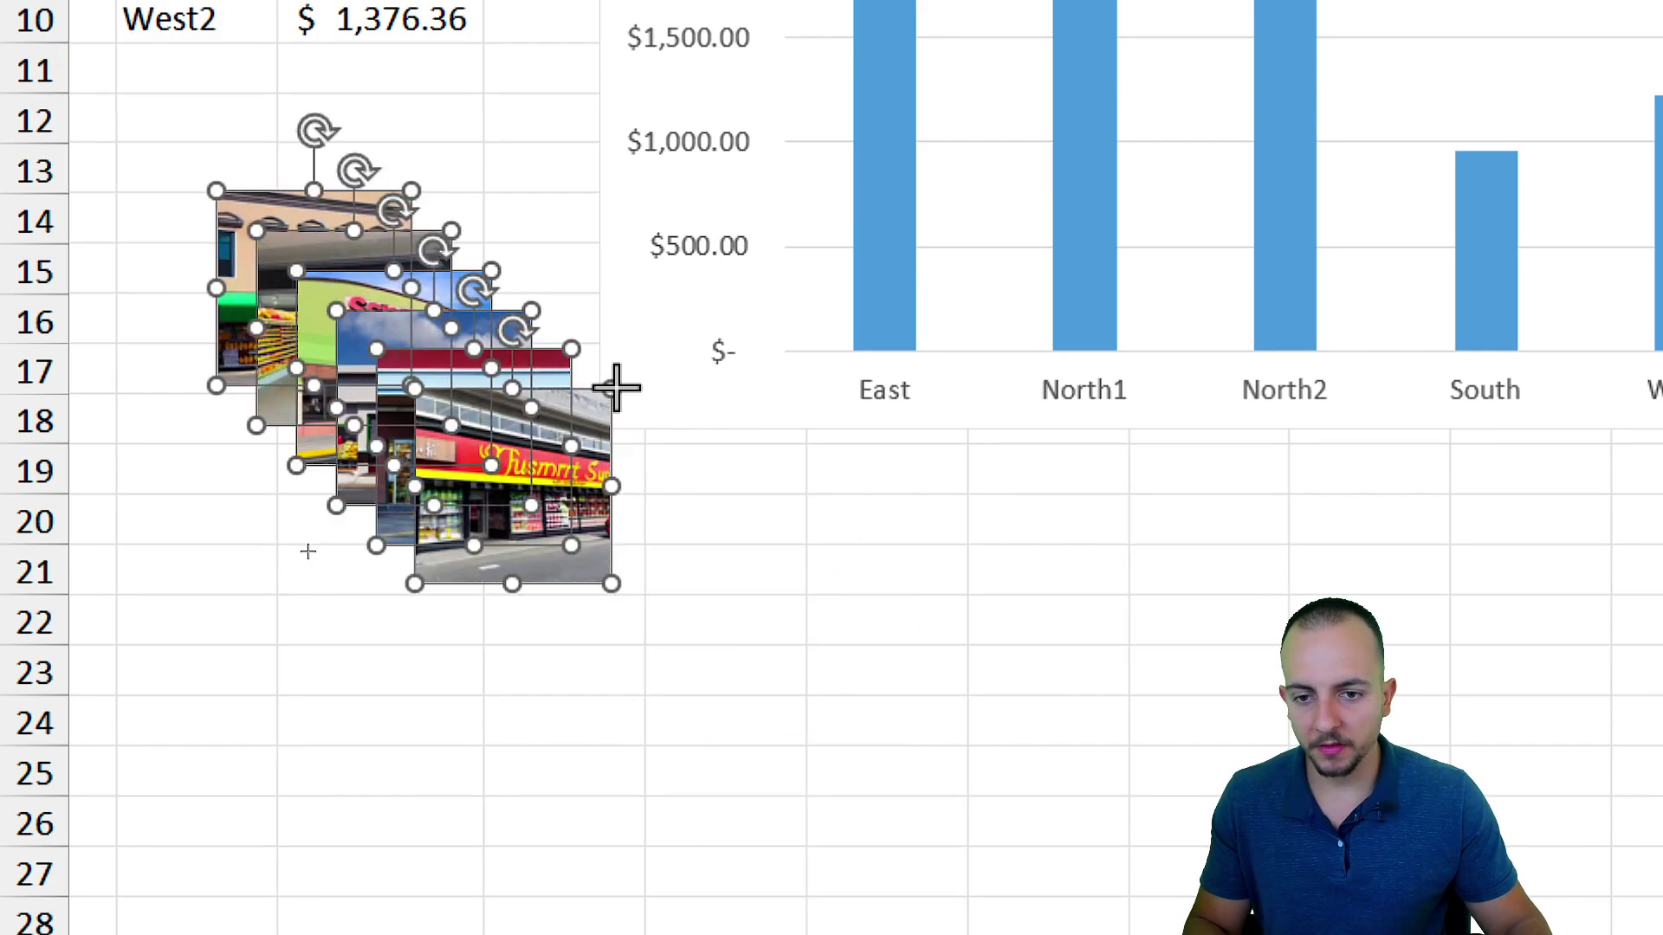
left_click_drag(614, 377, 579, 425)
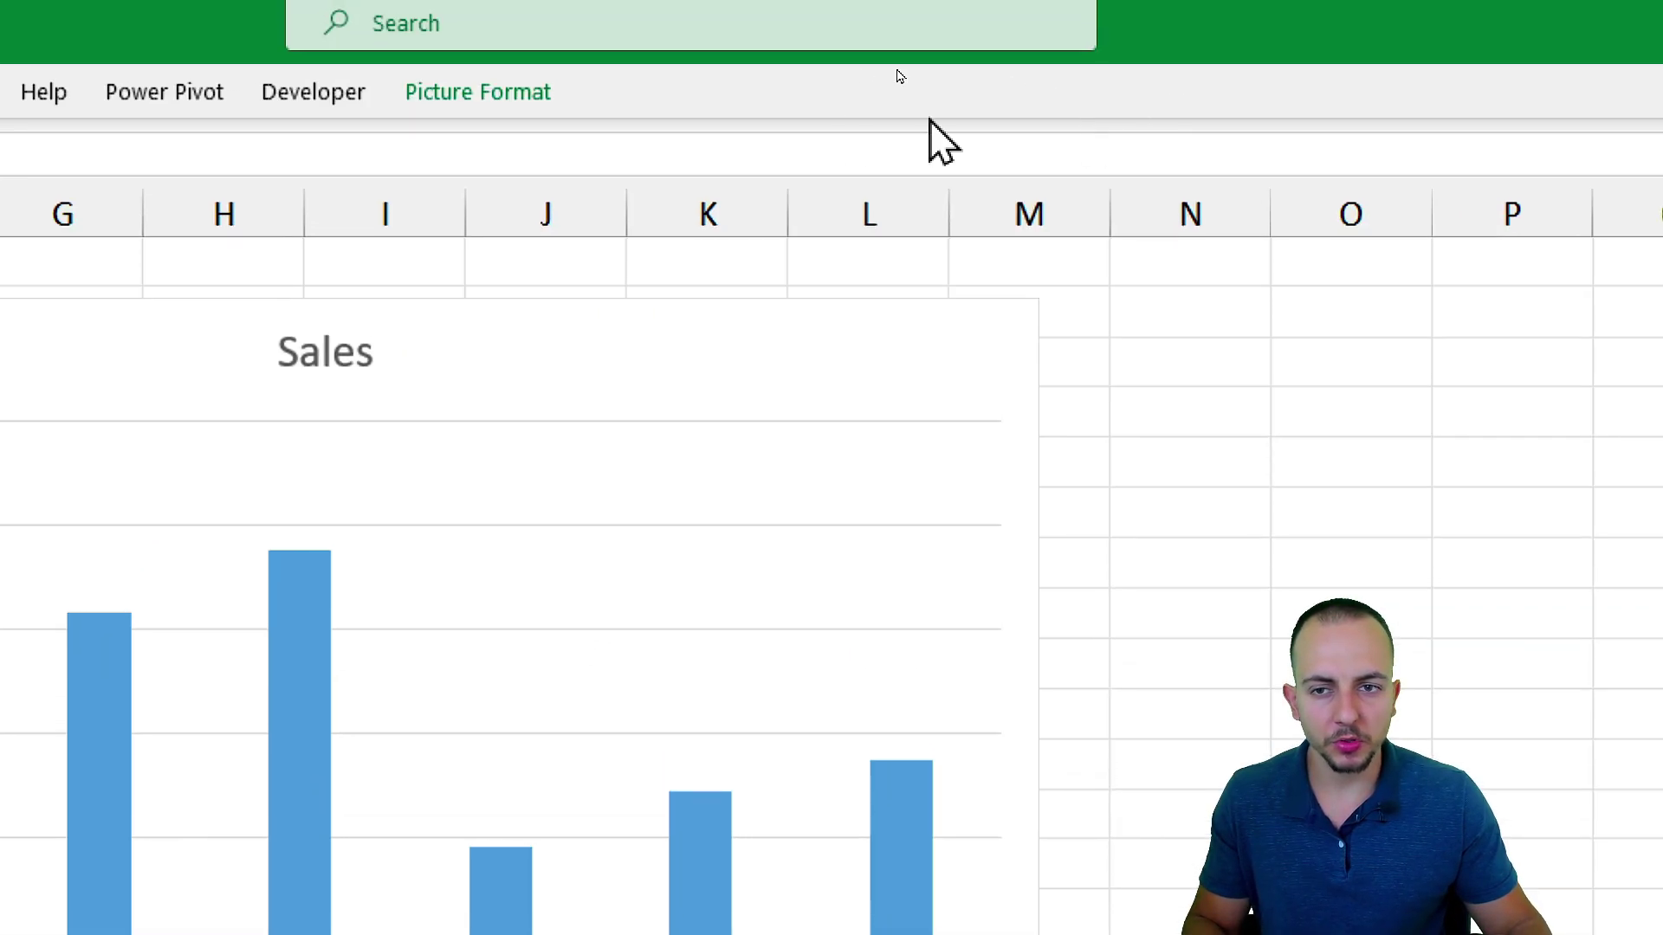
Give the store photos an Outer Offset shadow and a theme-coloured outline.
left_click(463, 121)
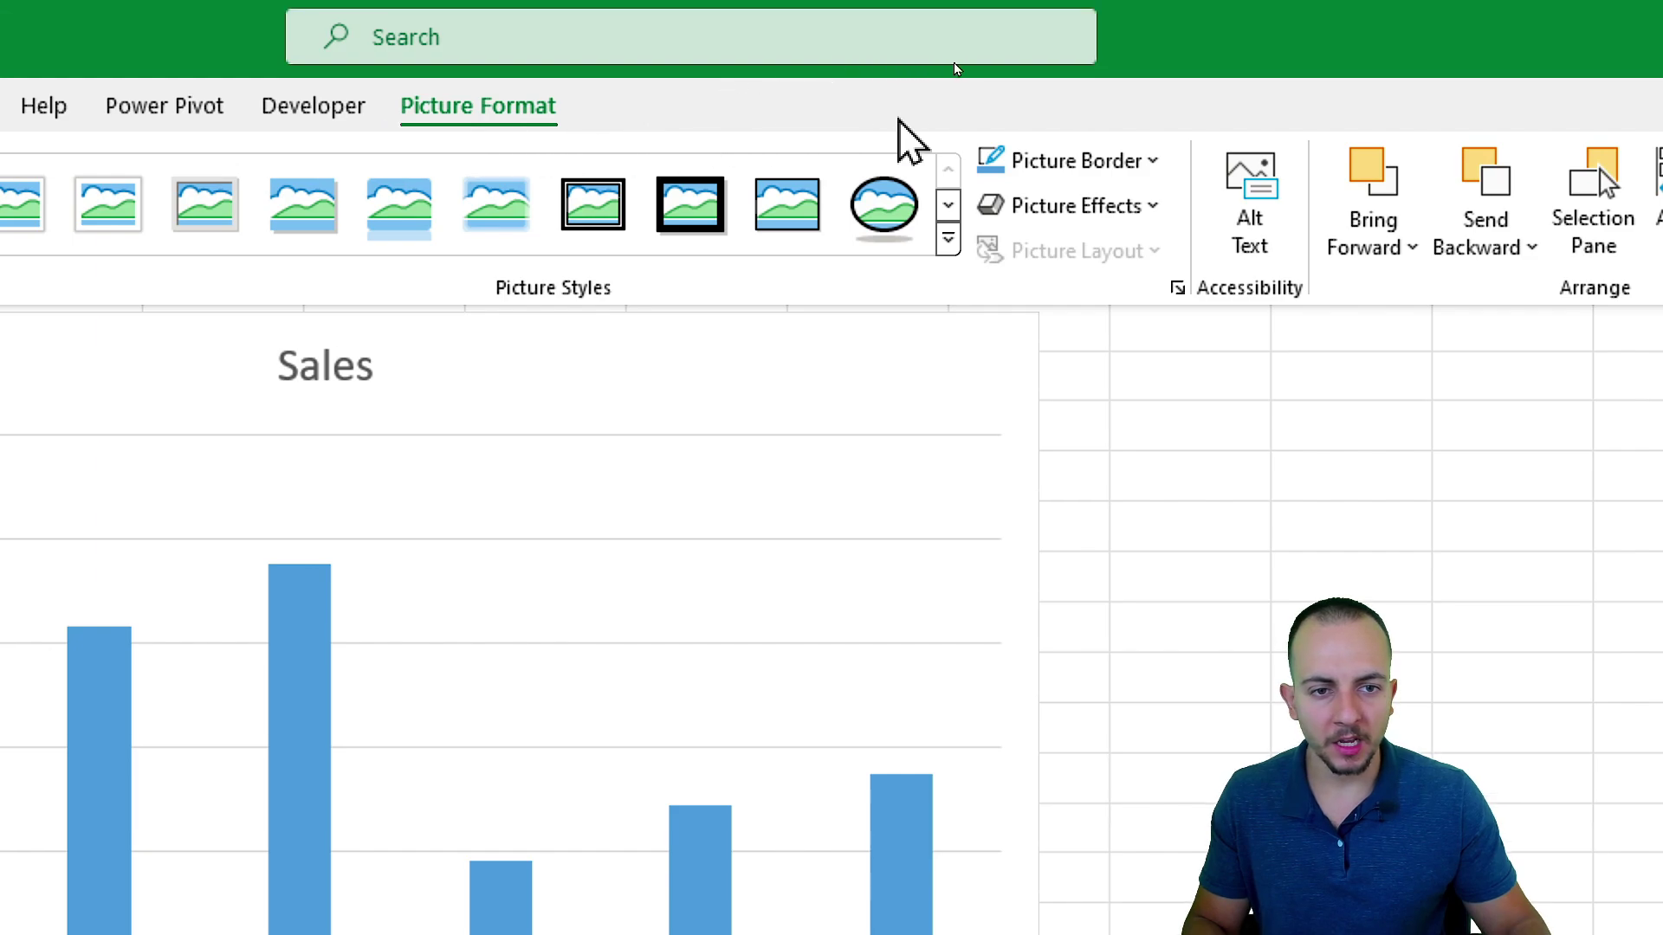
left_click(1102, 227)
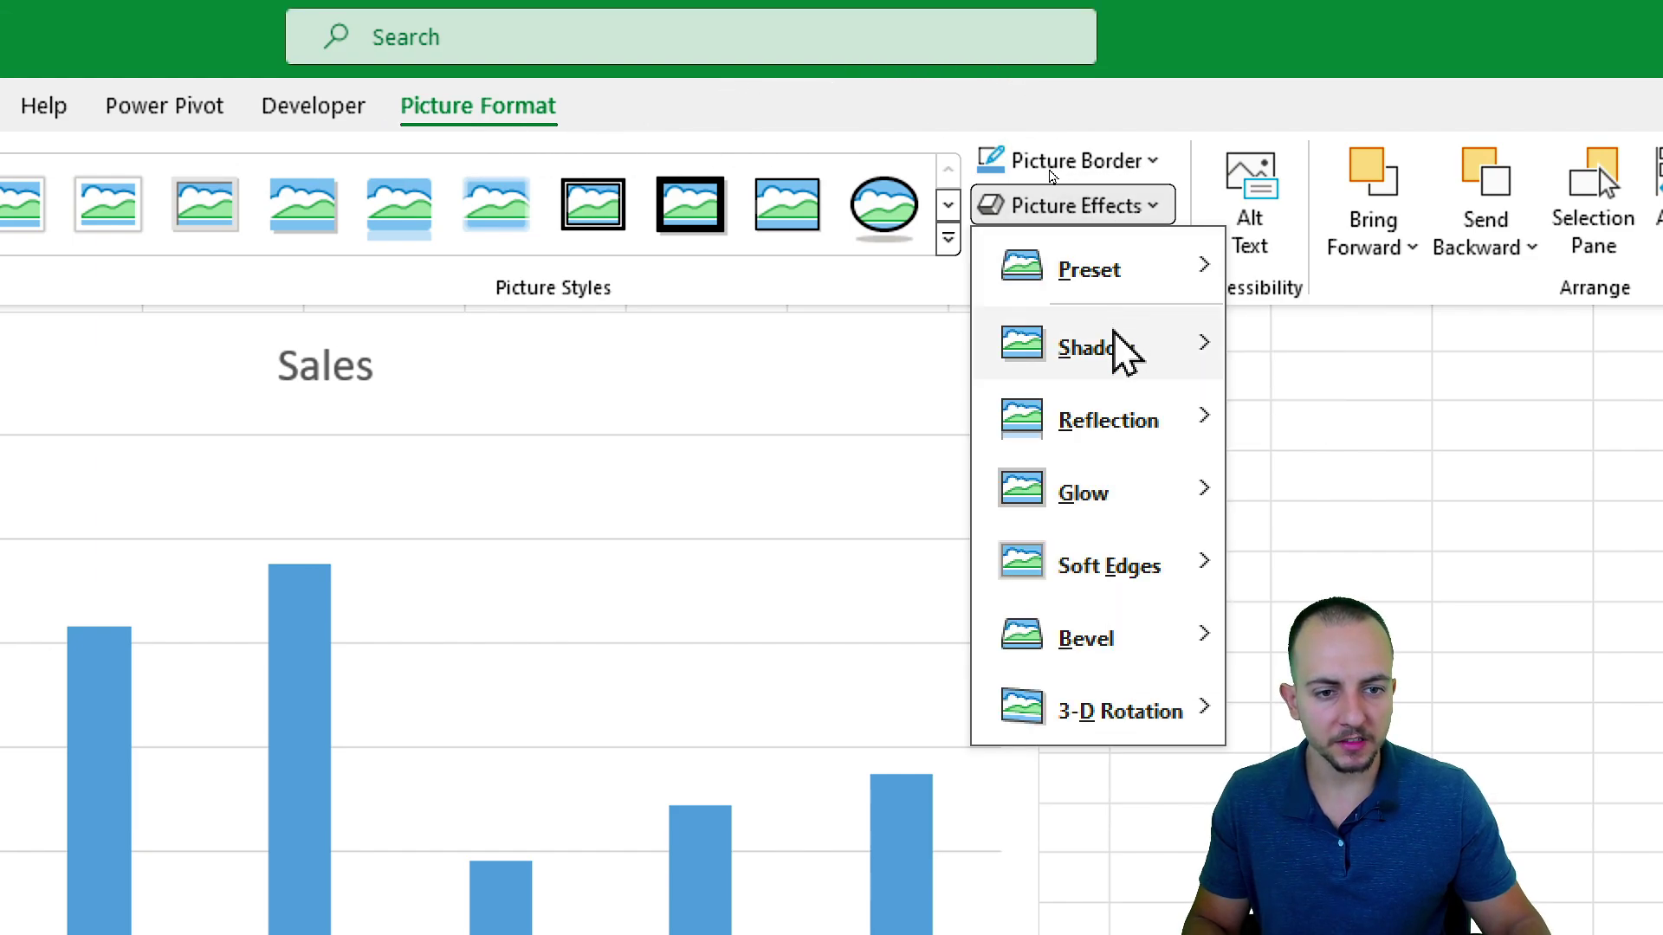
mouse_move(1119, 351)
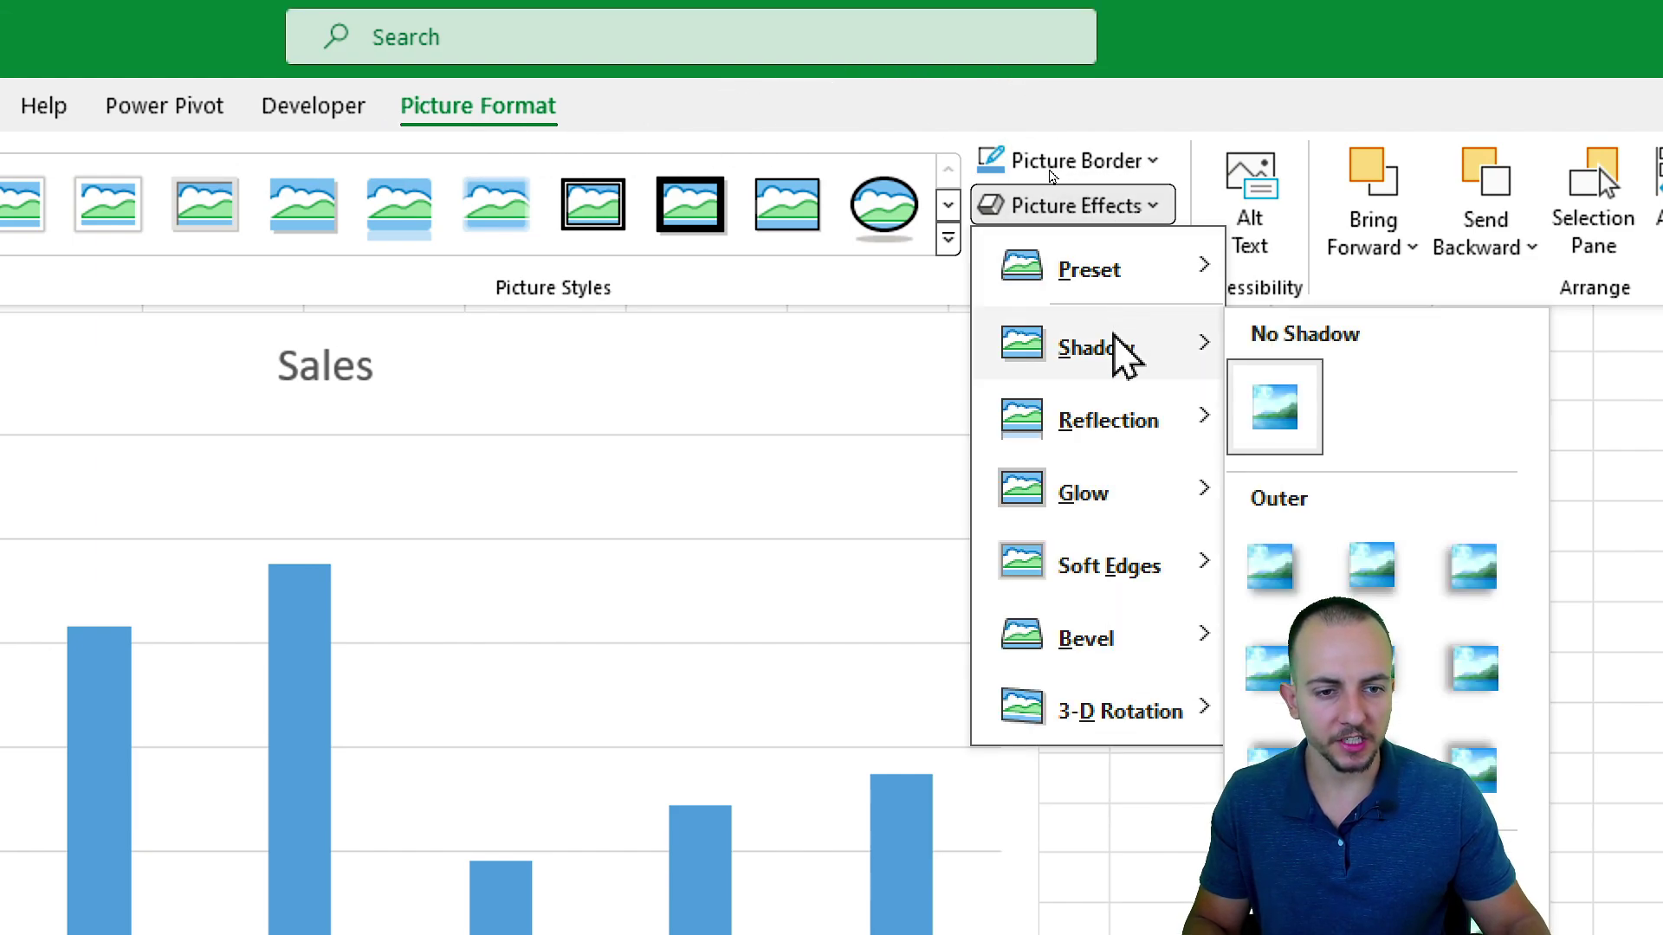
left_click(1271, 564)
left_click(1130, 173)
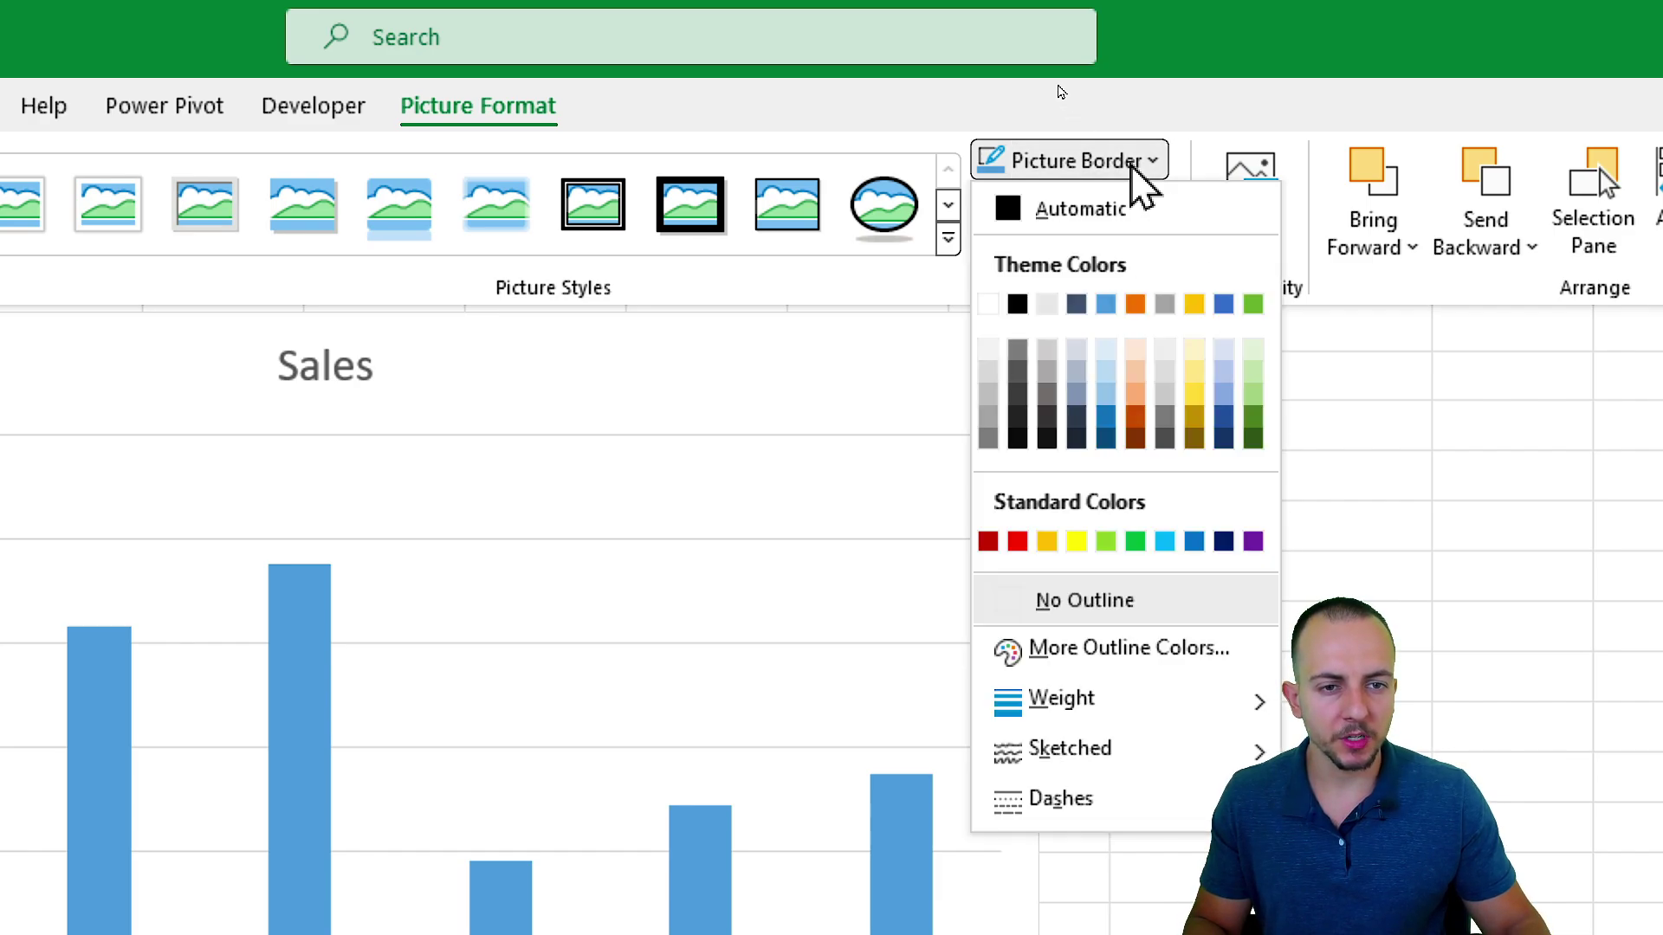
left_click(1017, 303)
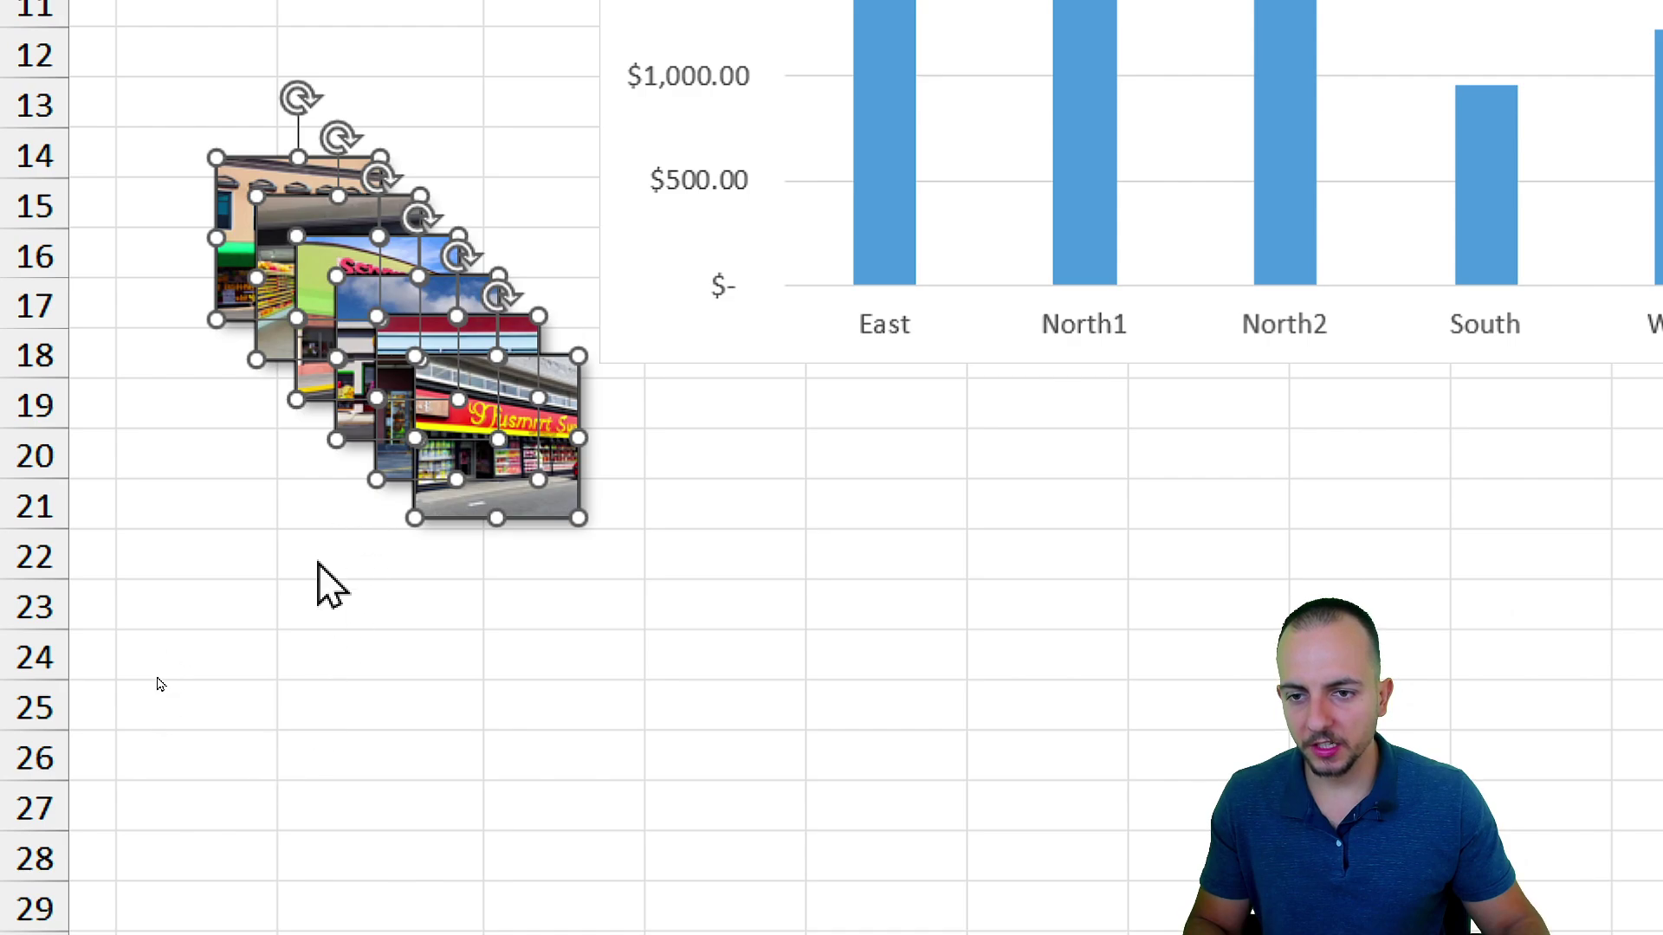
Drag the West2 photo off the stack and select it on its own.
left_click(310, 628)
left_click_drag(468, 513, 635, 589)
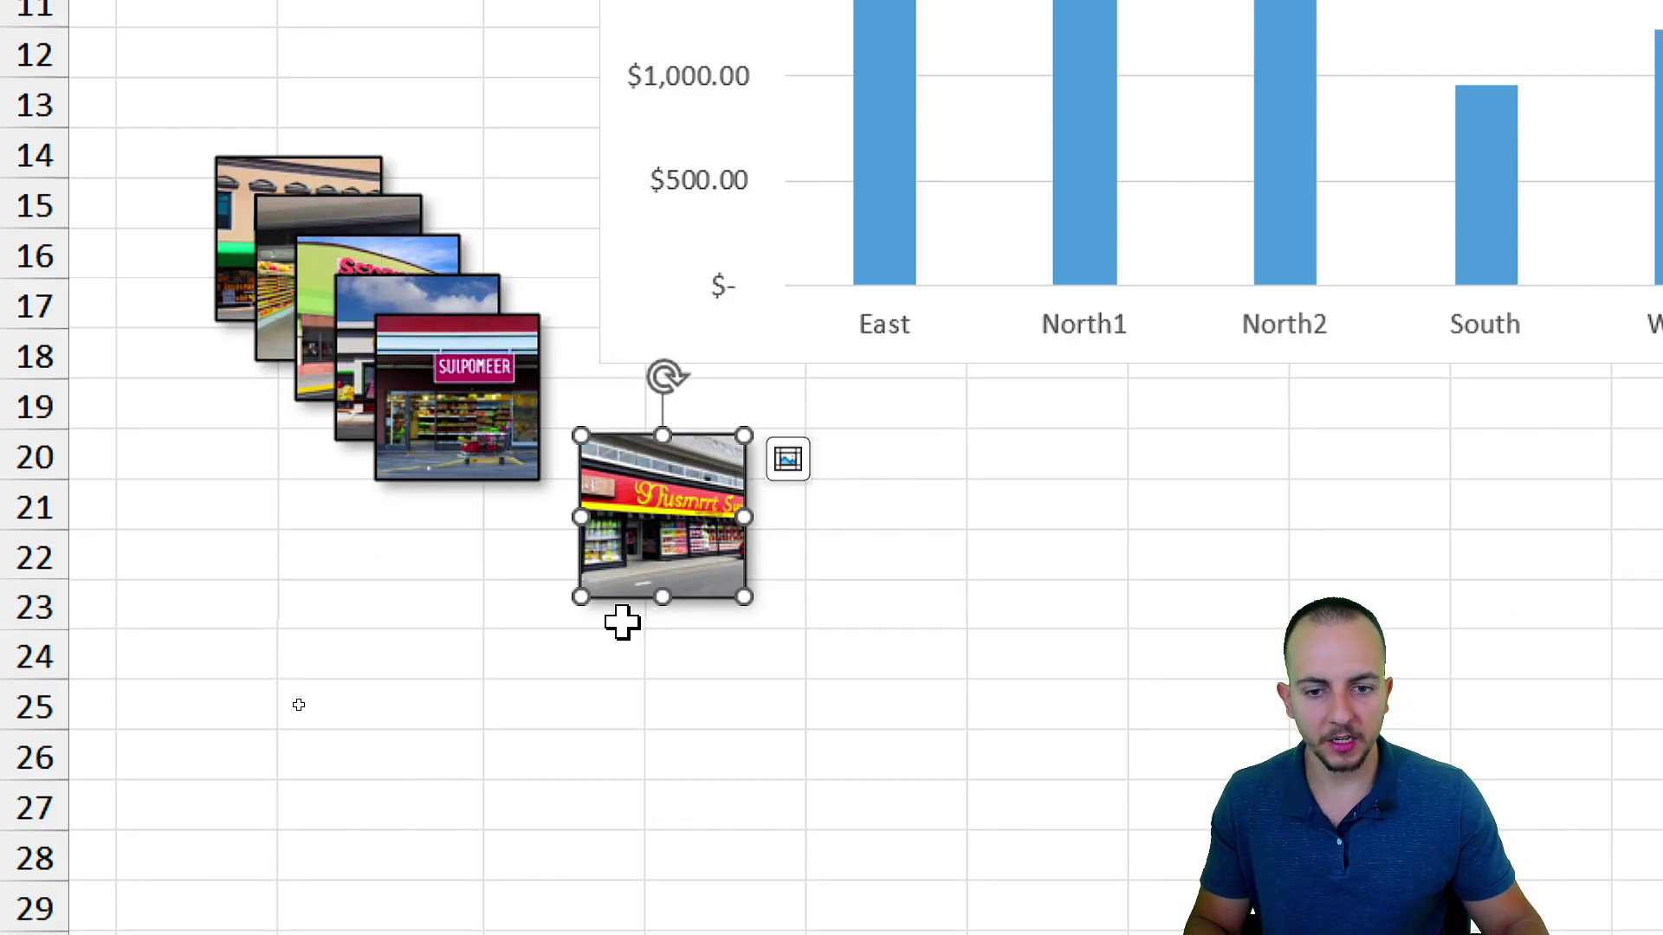
left_click(535, 660)
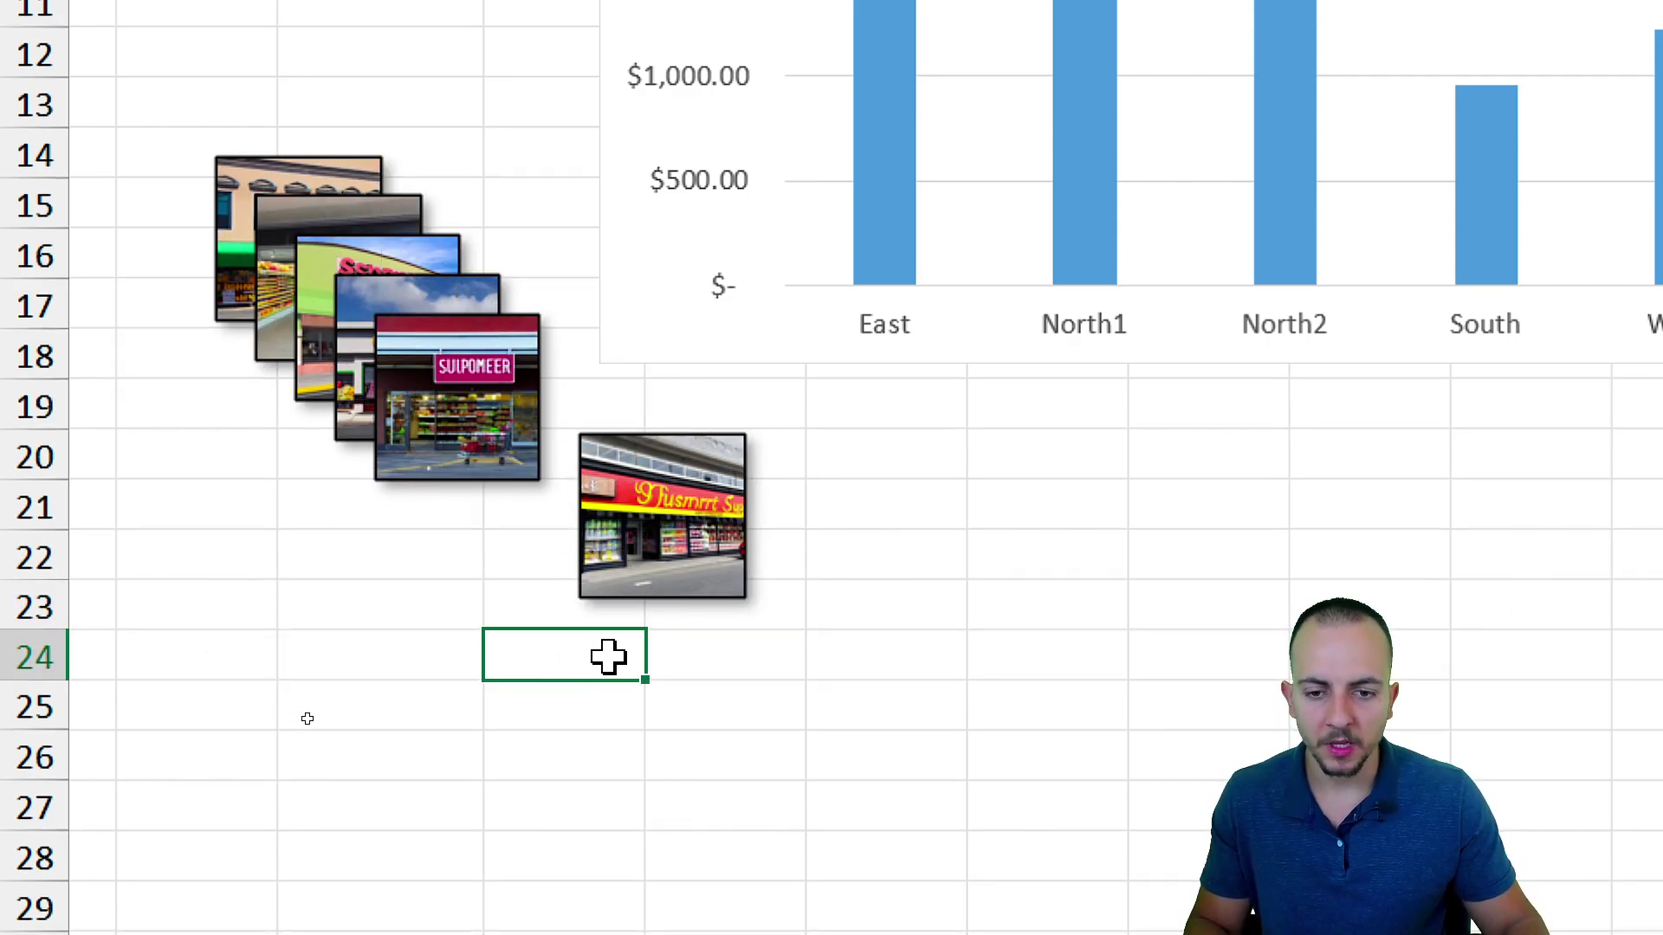
left_click(671, 546)
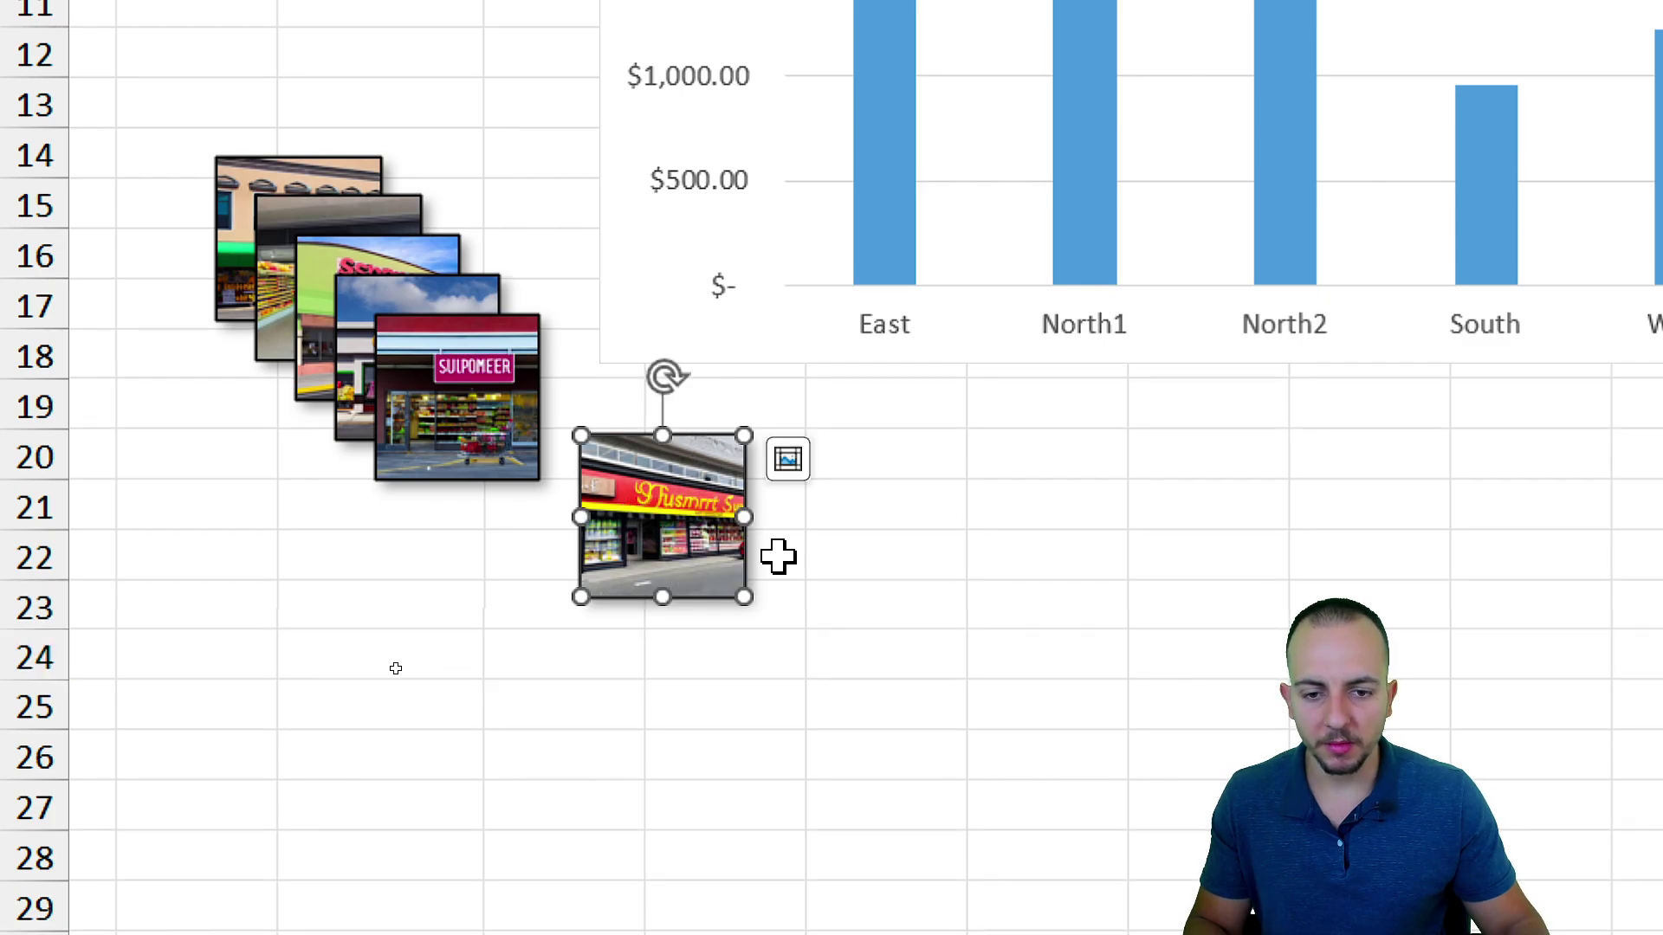
scroll(780, 557, "up", 4)
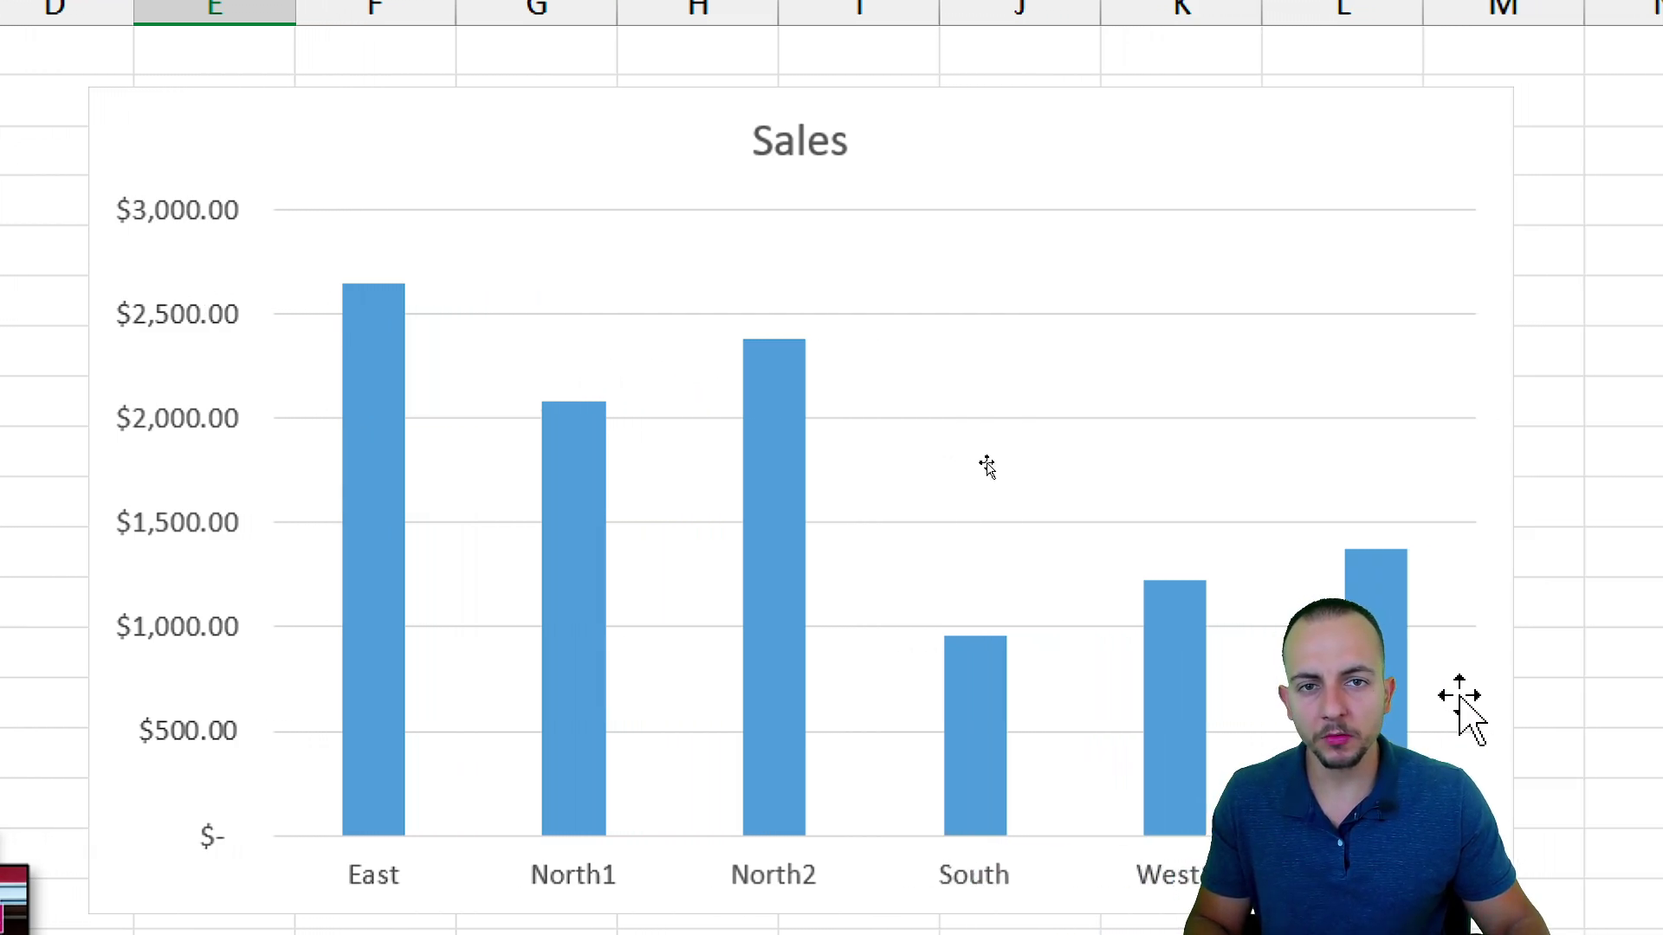
Copy the Sales column C4:C10 and paste it into the chart as a second series.
mouse_move(345, 279)
left_mouse_down()
mouse_move(753, 342)
mouse_move(945, 657)
mouse_move(1318, 547)
left_mouse_up()
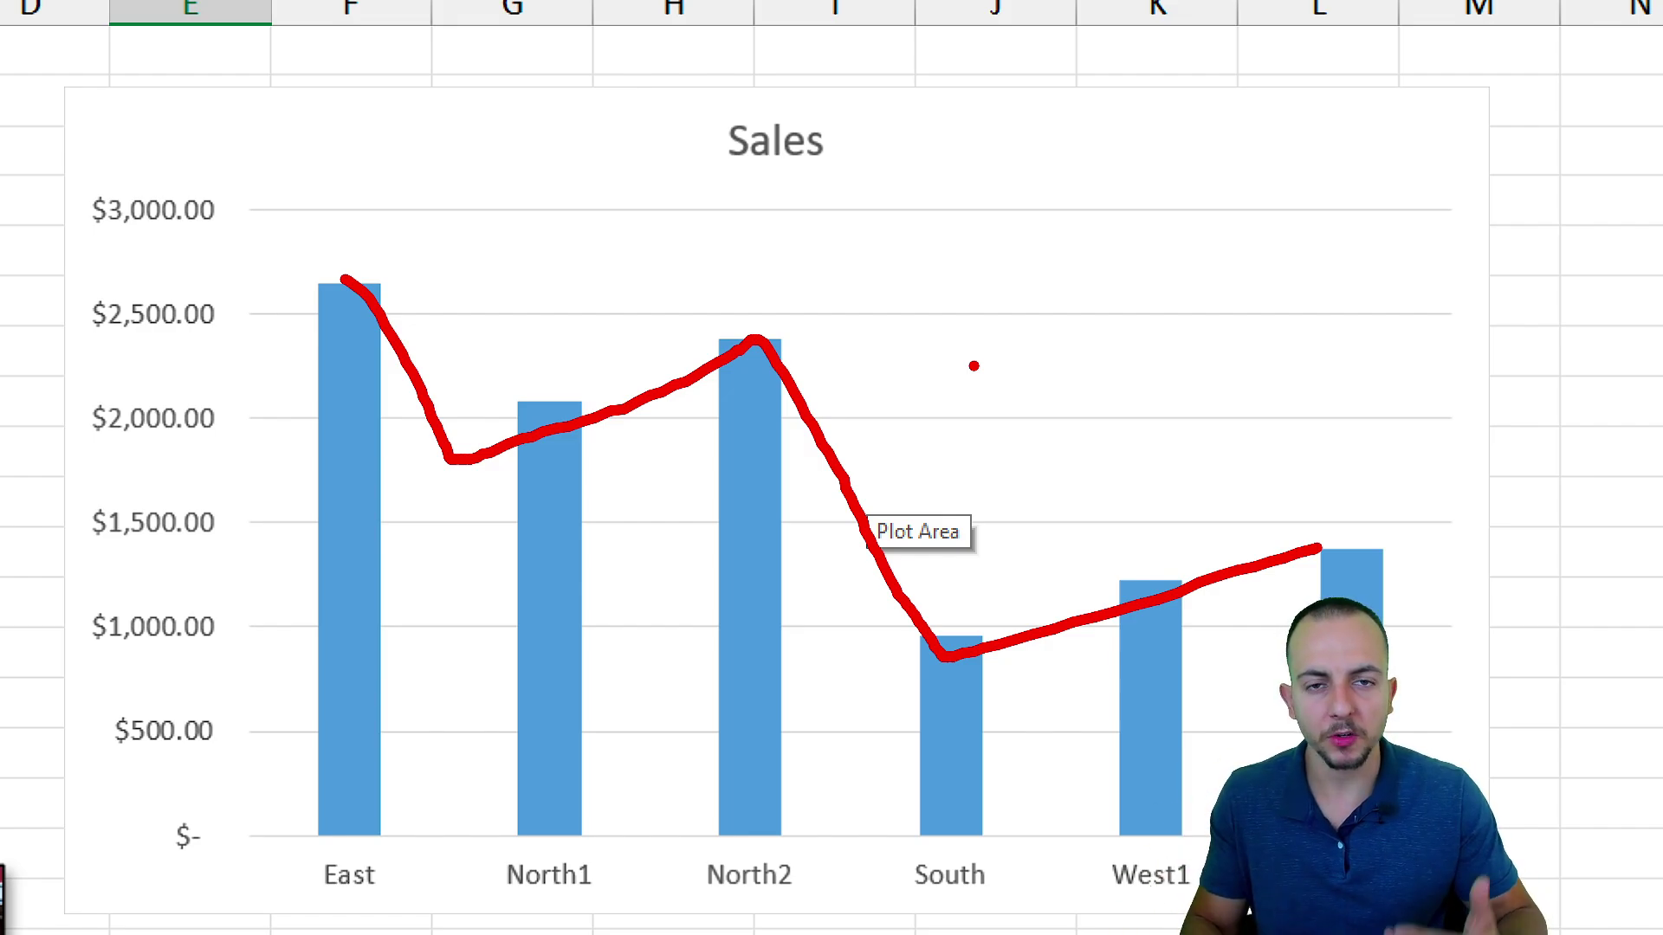
key("Escape")
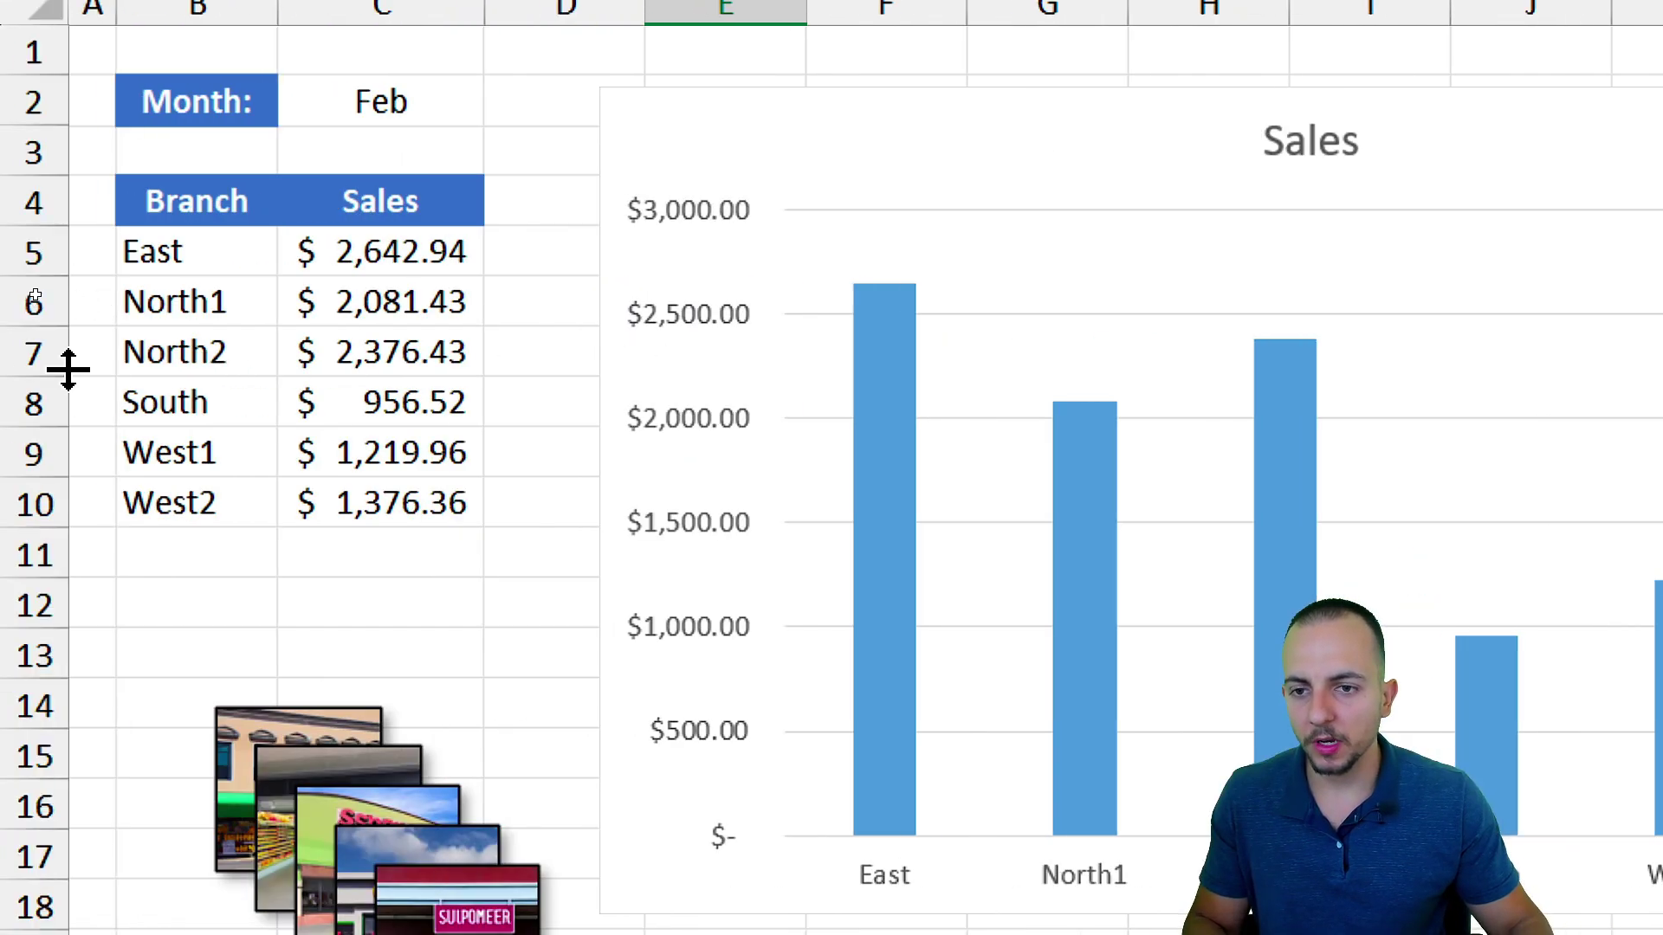
left_click_drag(416, 208, 386, 498)
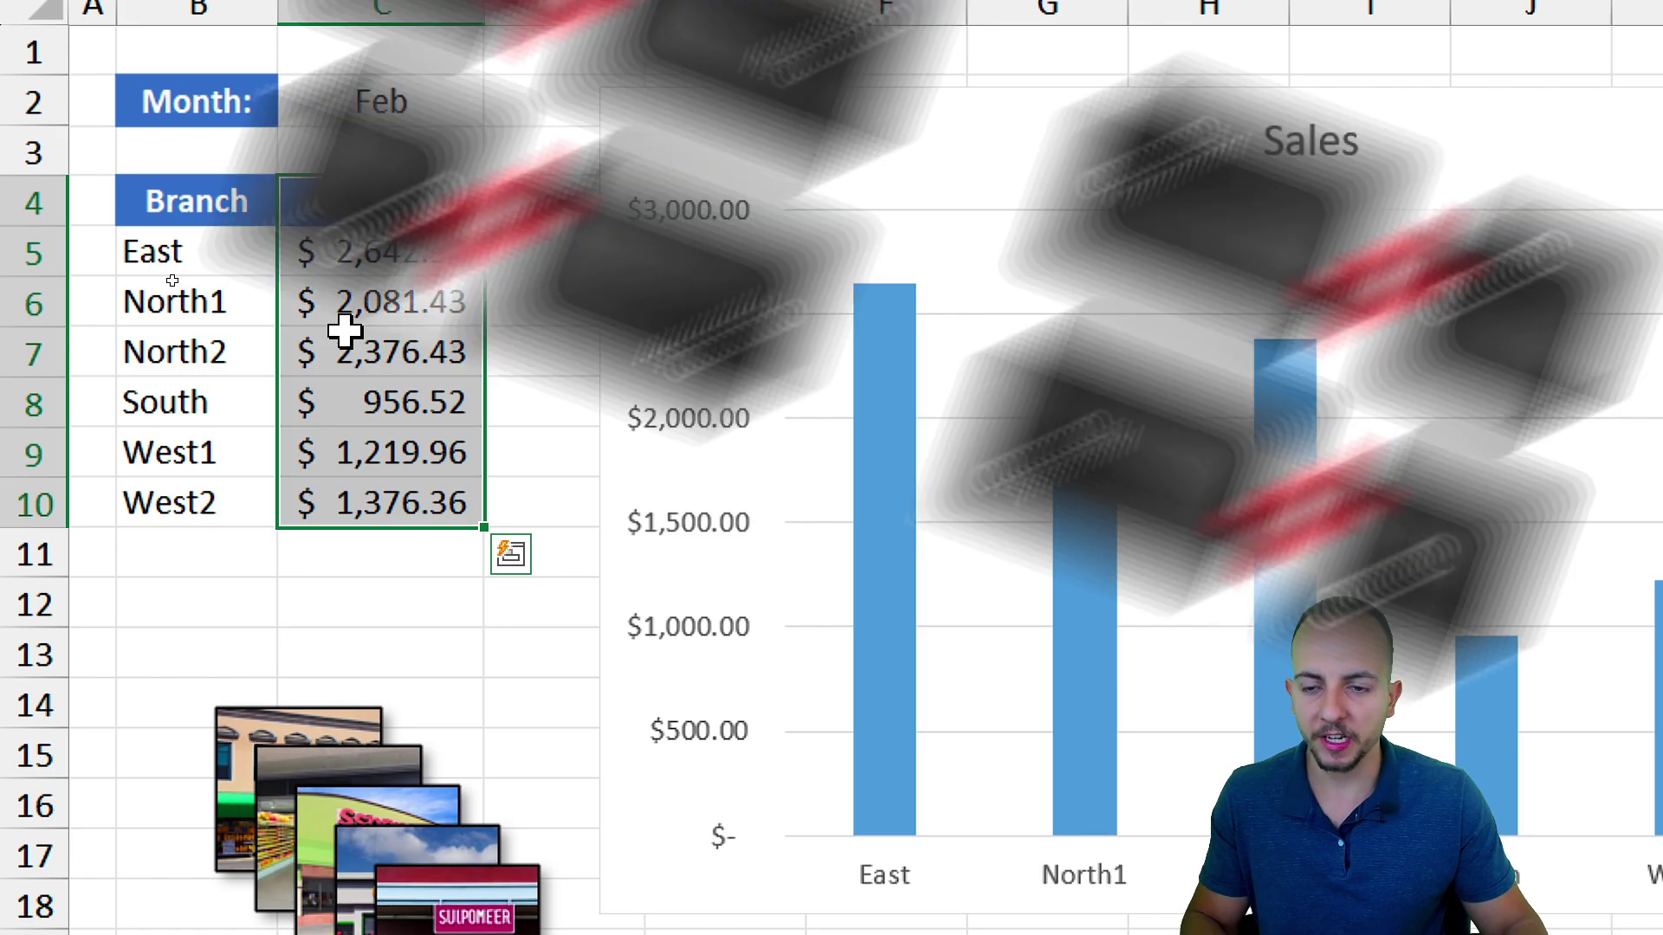
key("ctrl+c")
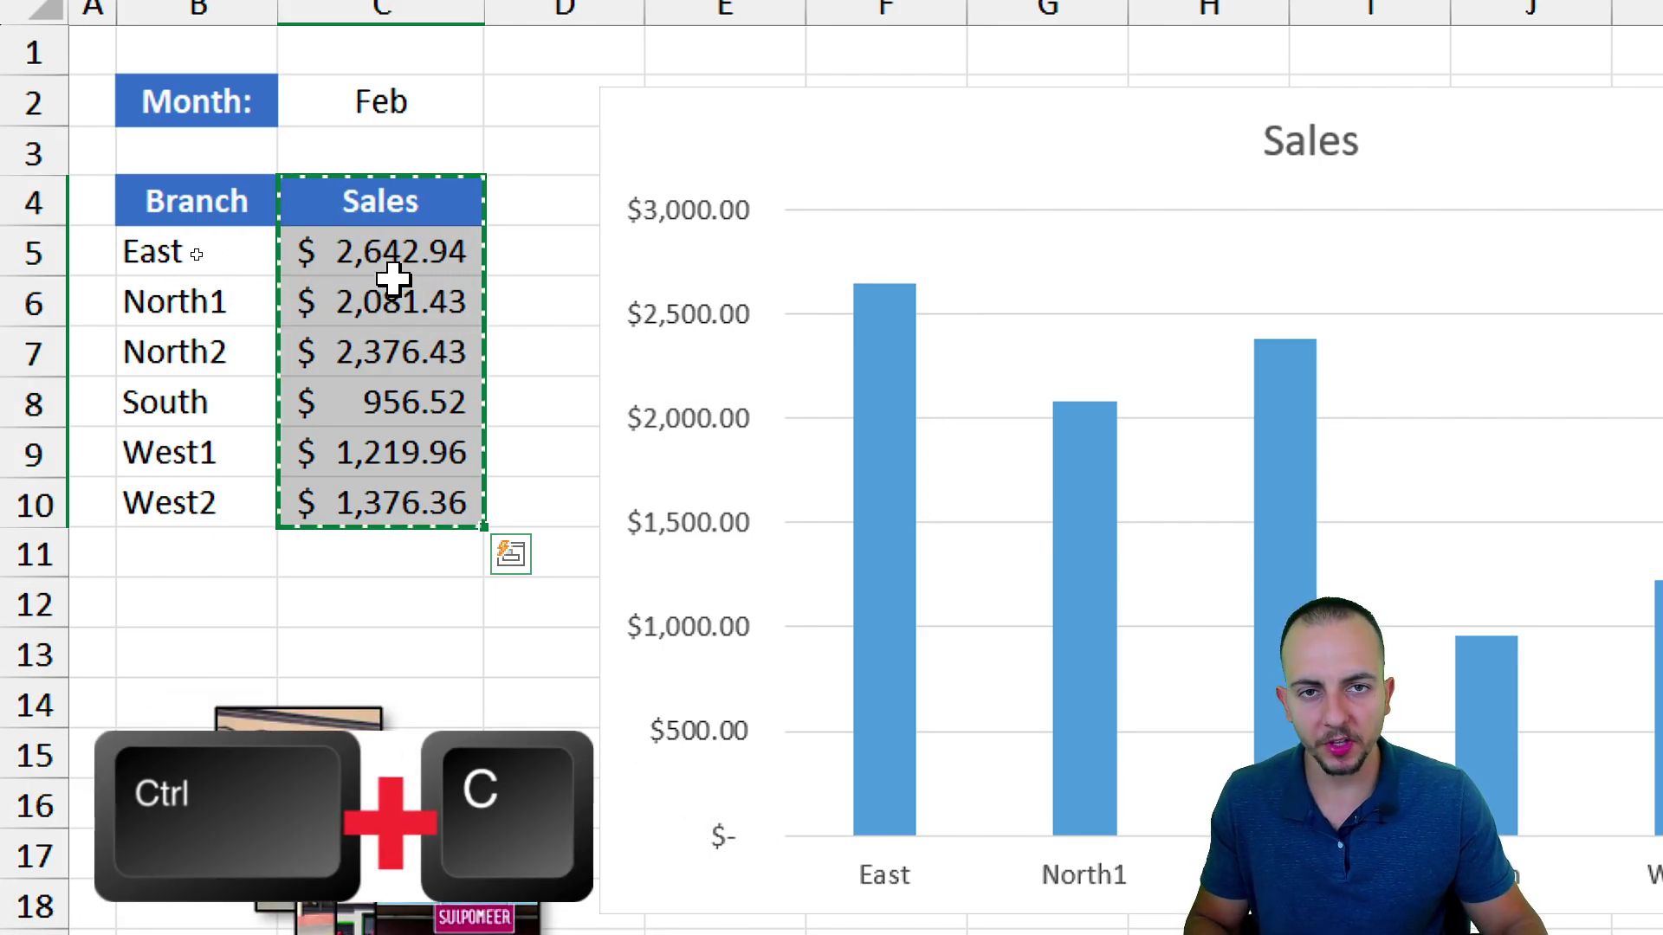
left_click(644, 157)
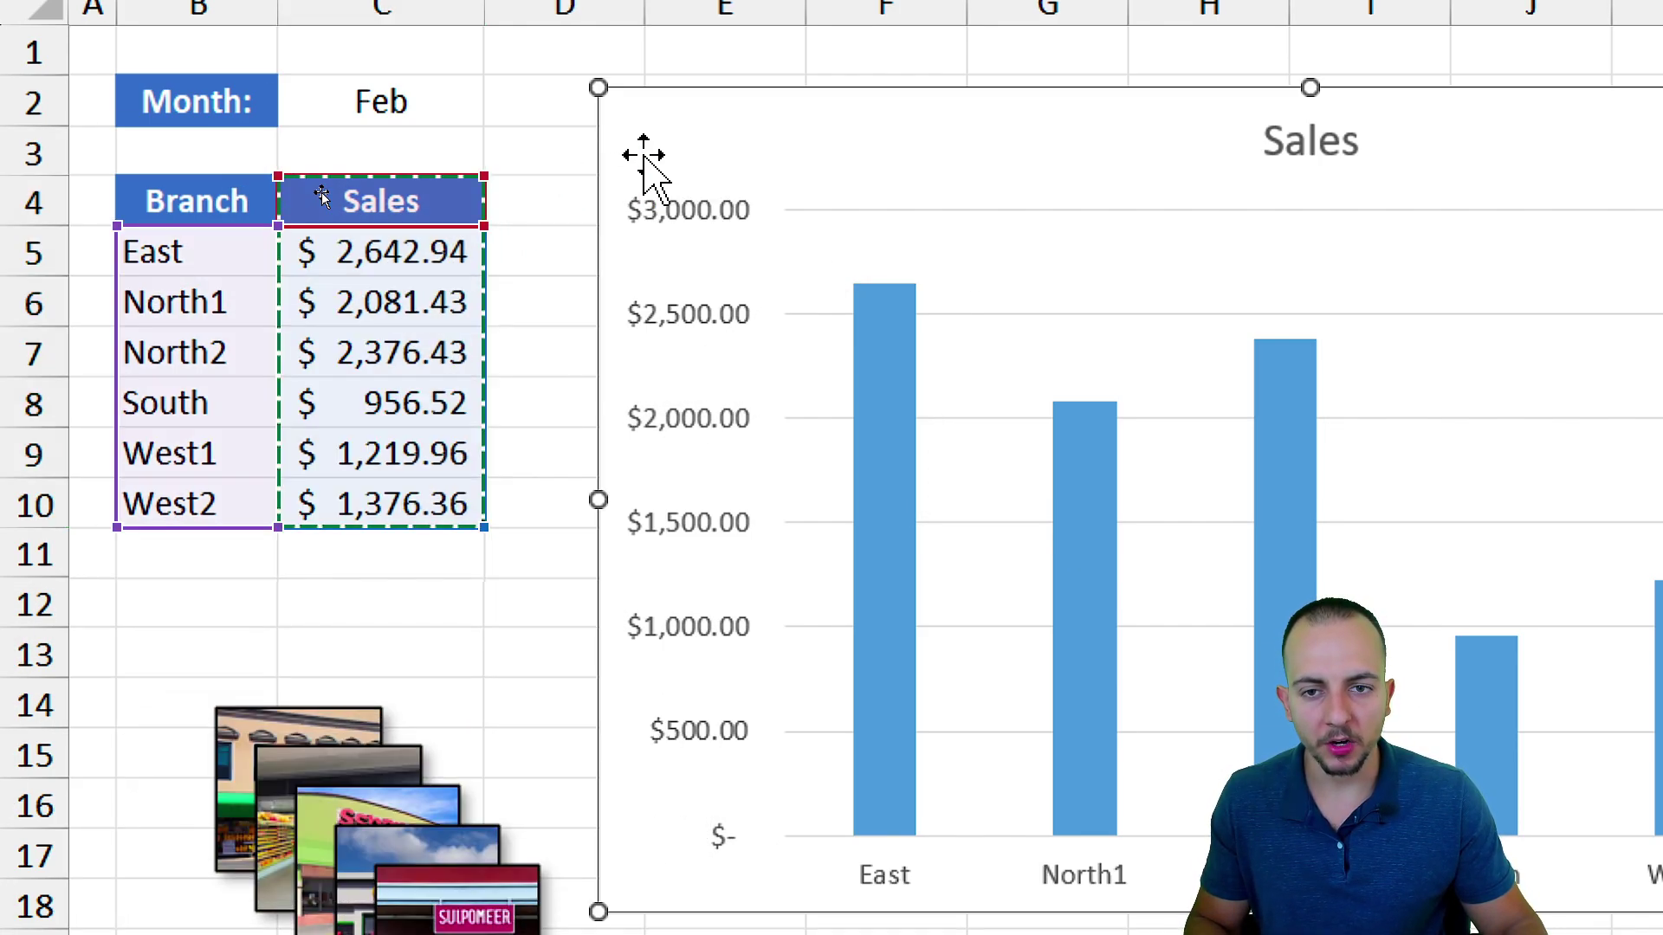
key("ctrl+v")
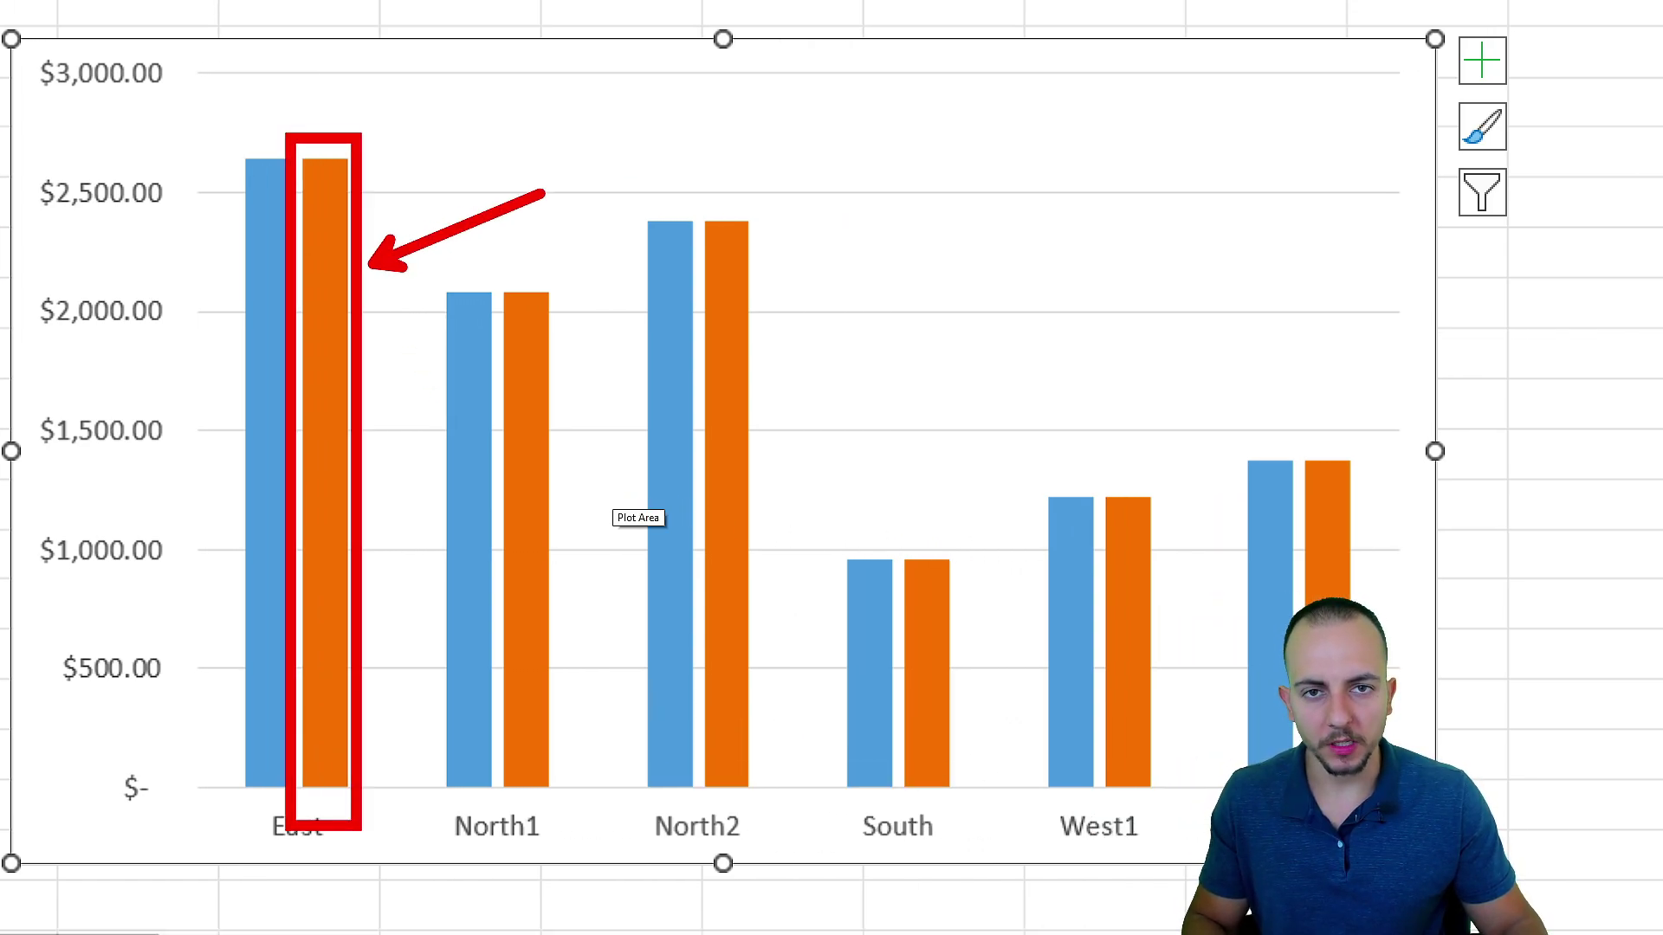
Change the second Sales series' chart type to Line, creating a column-and-line combo chart.
right_click(321, 250)
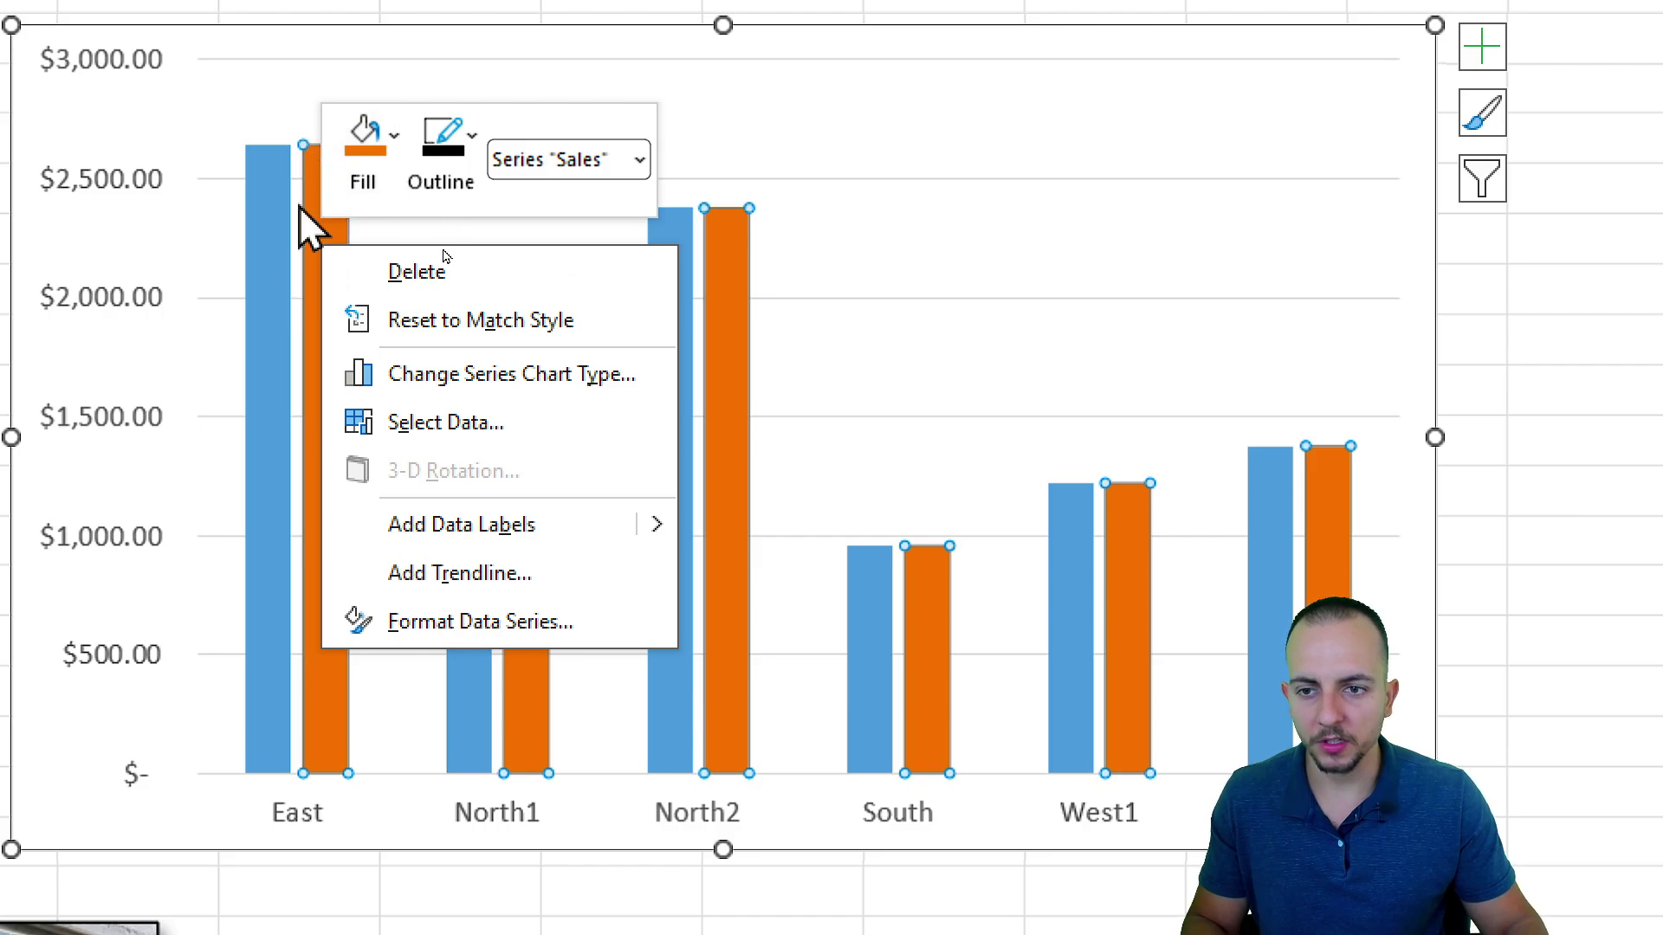
left_click(441, 383)
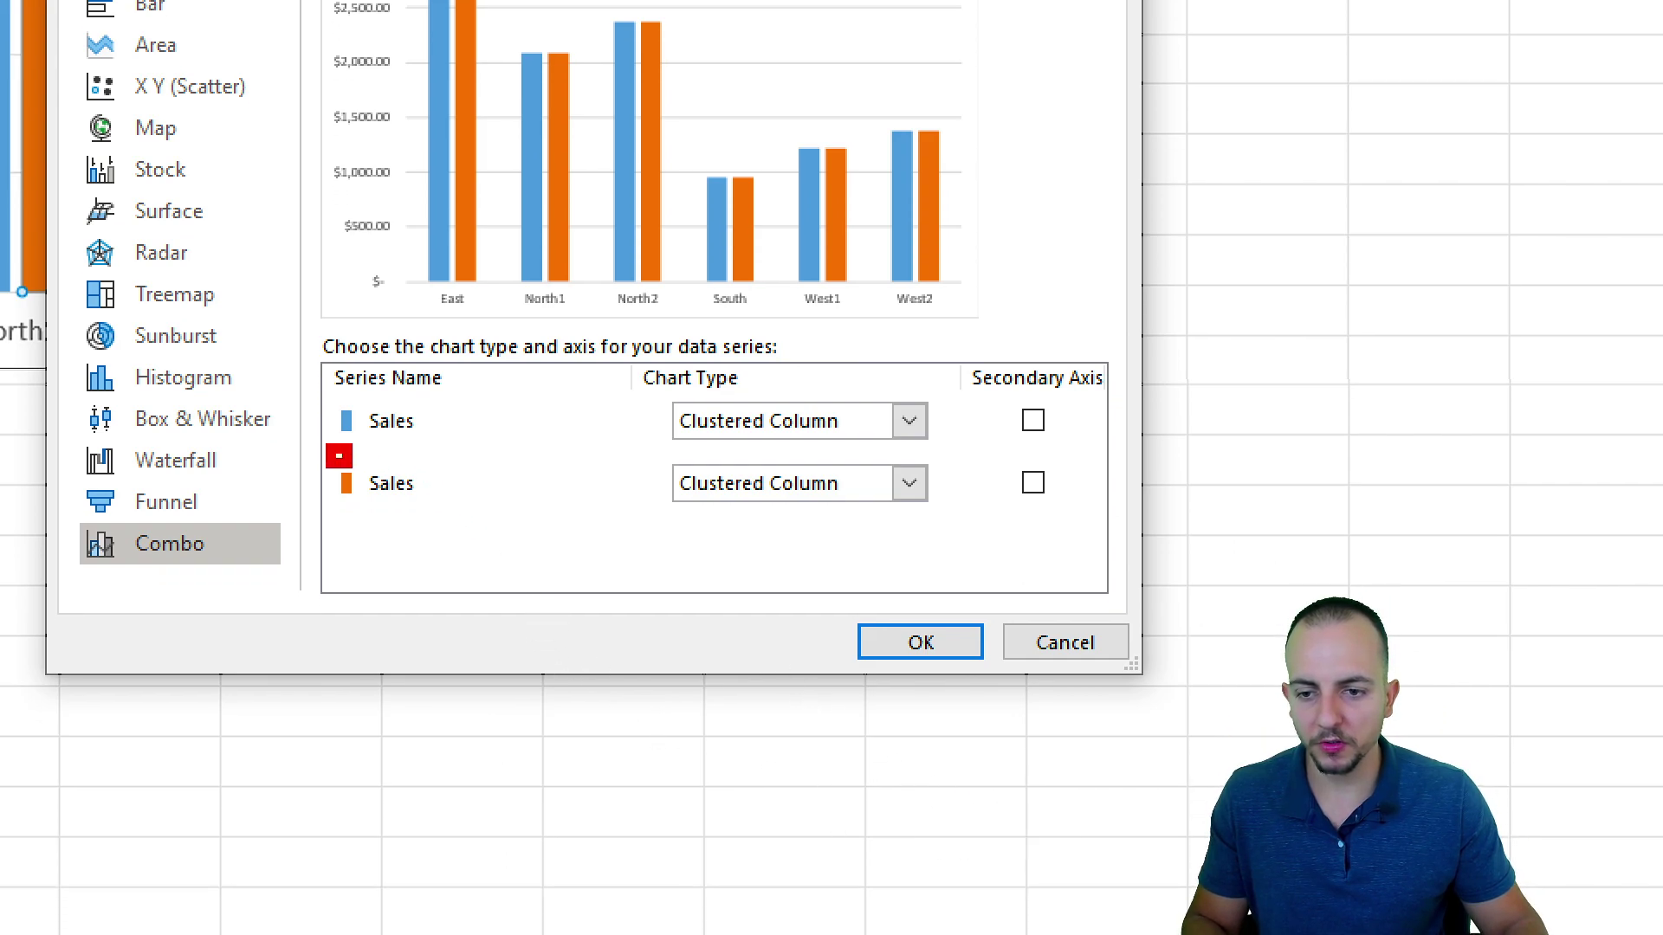
left_click(831, 491)
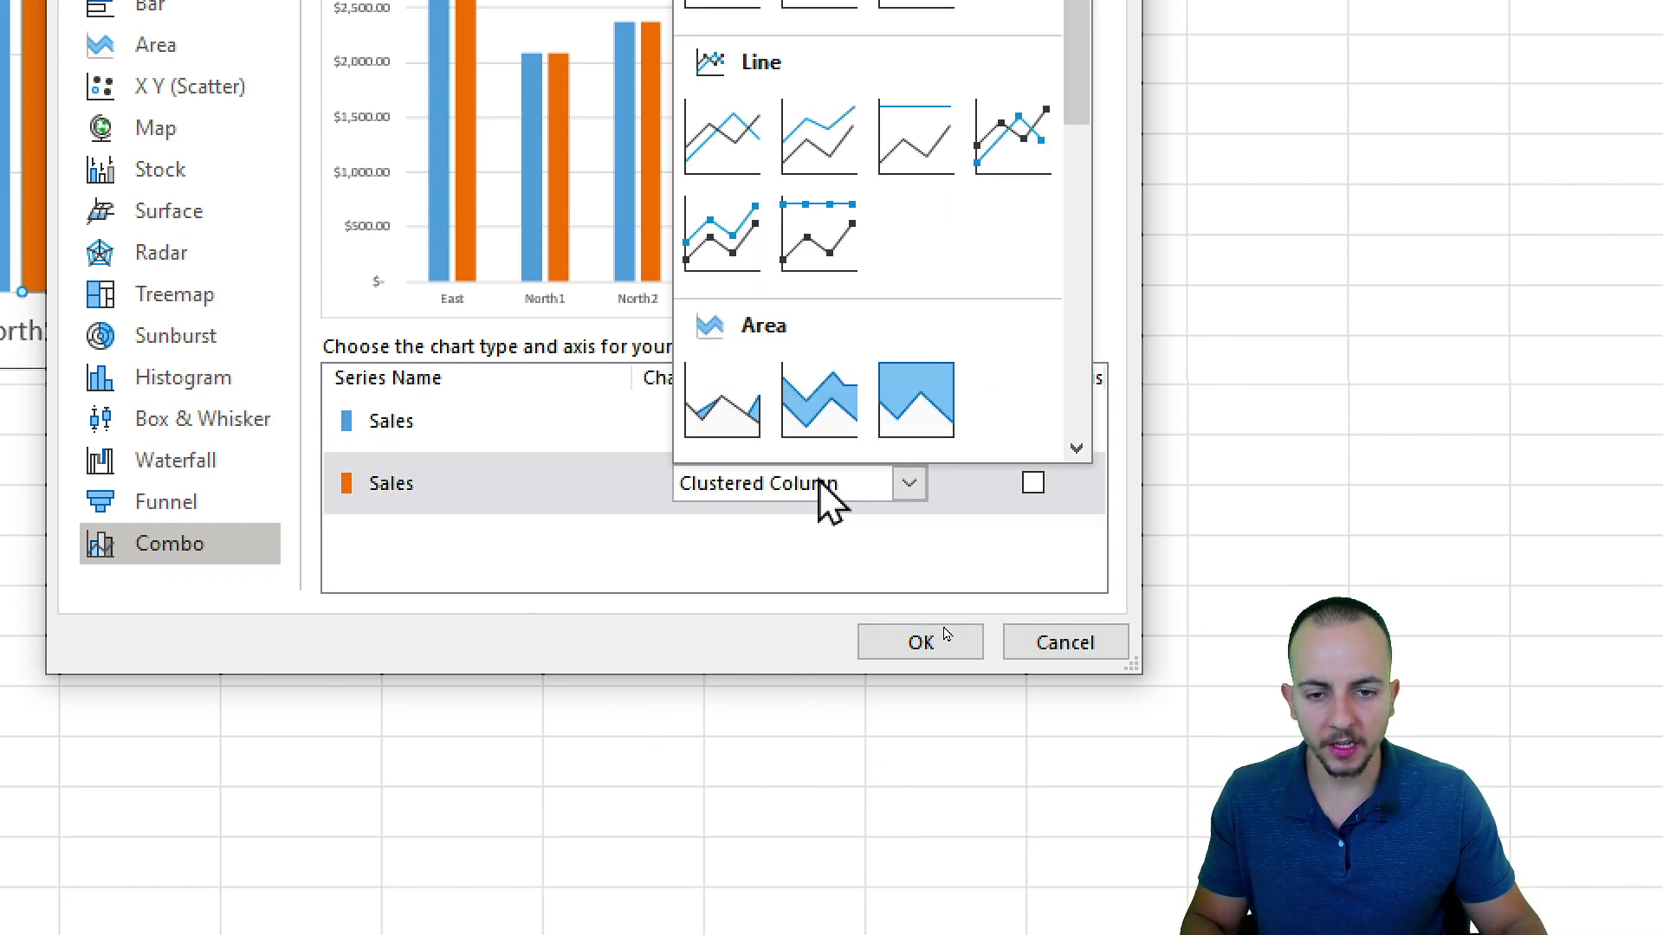
left_click(741, 145)
left_click(918, 638)
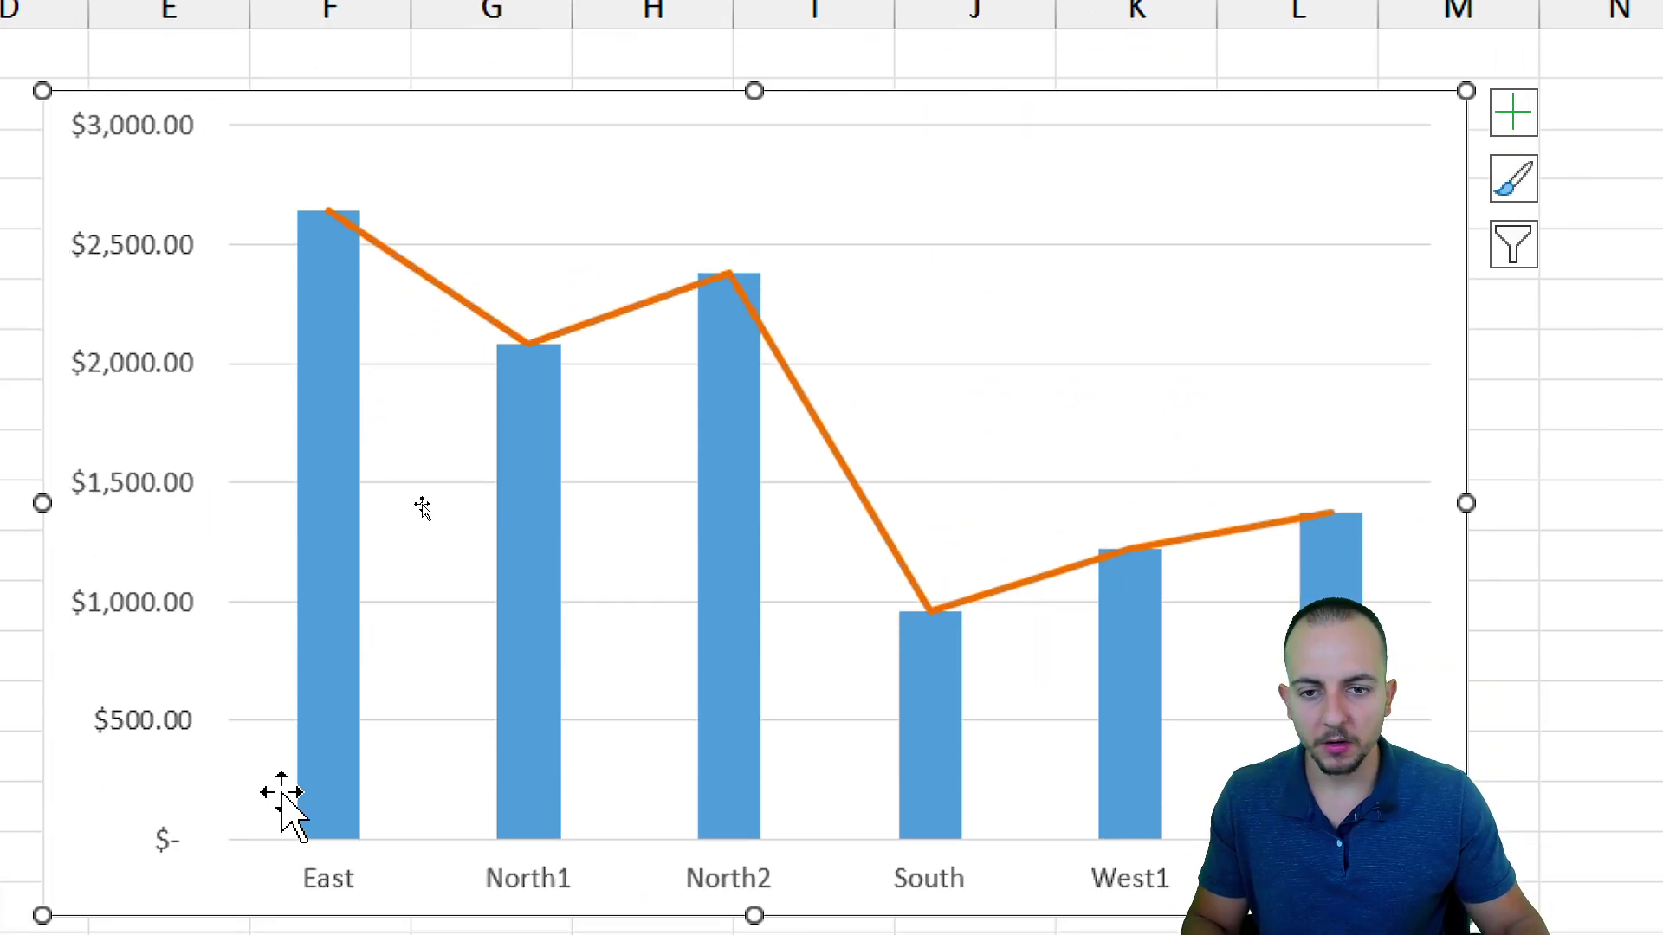
Turn on built-in markers for the orange Sales line and raise their size to 15.
right_click(642, 309)
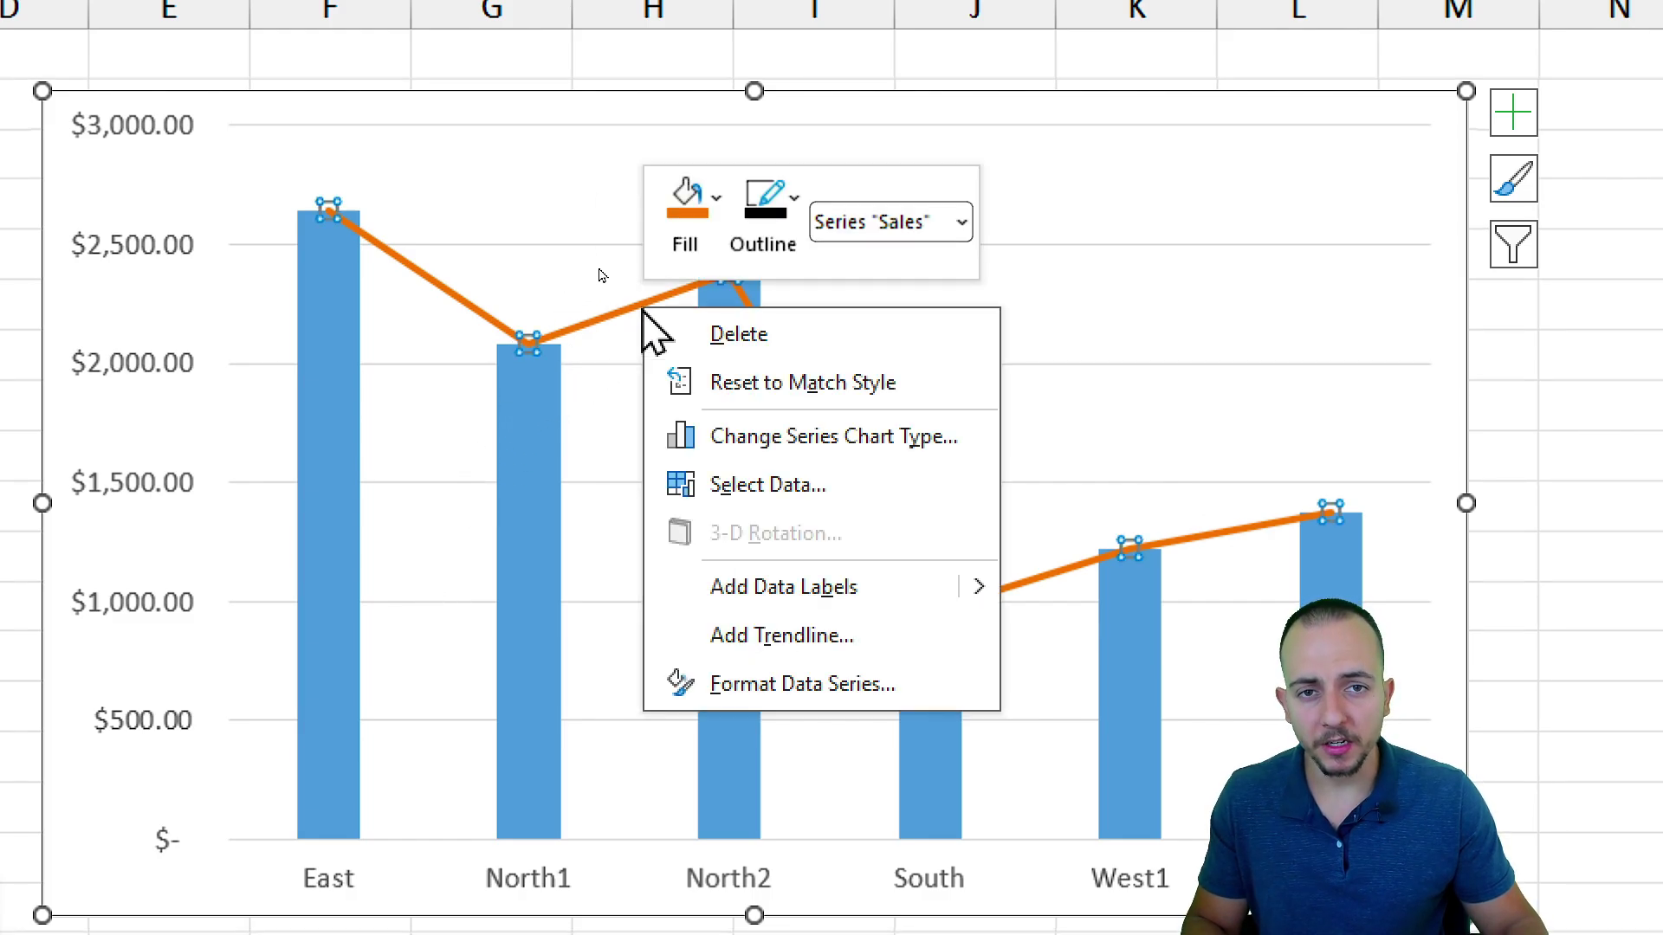
left_click(823, 702)
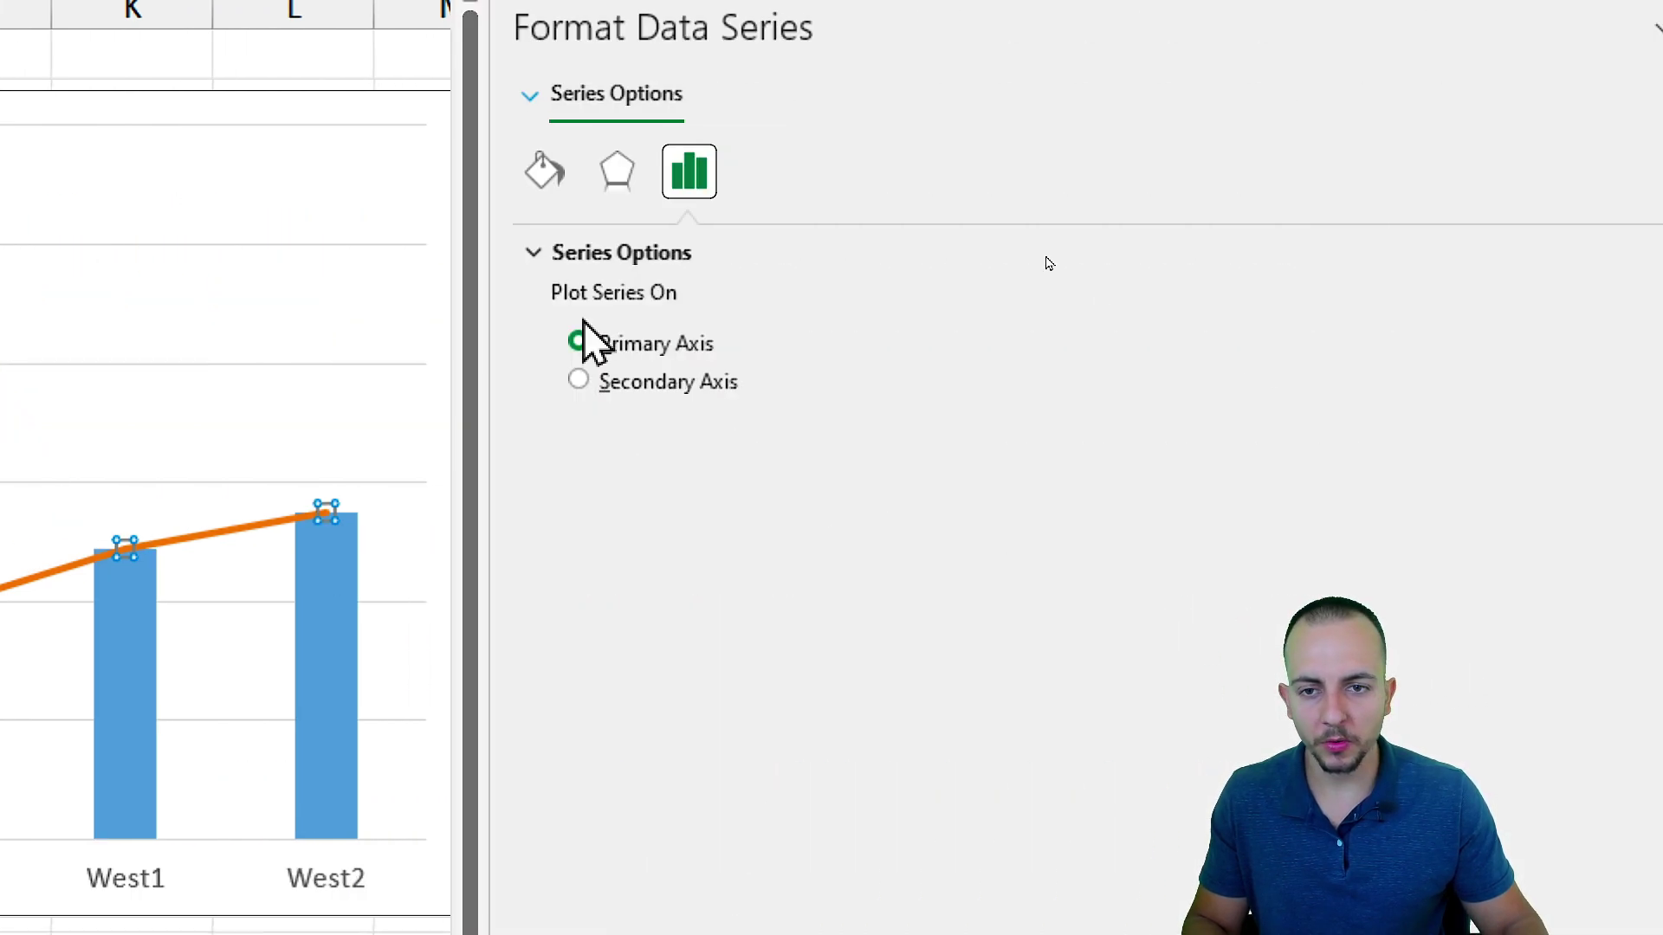
left_click(541, 174)
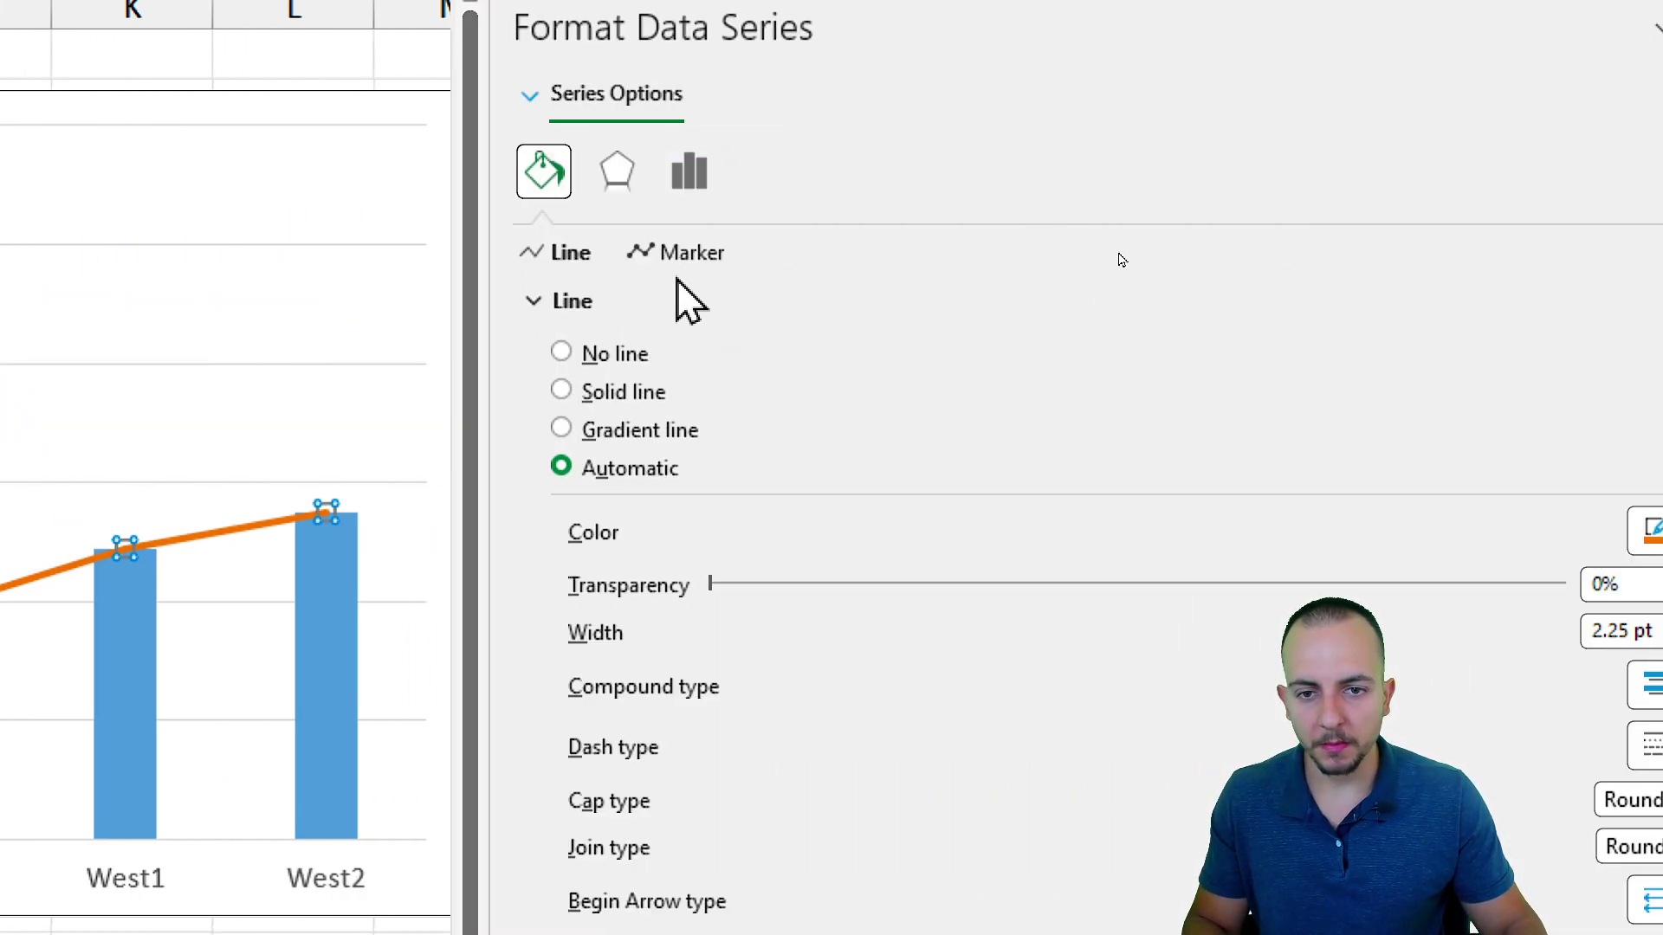
left_click(691, 253)
left_click(600, 303)
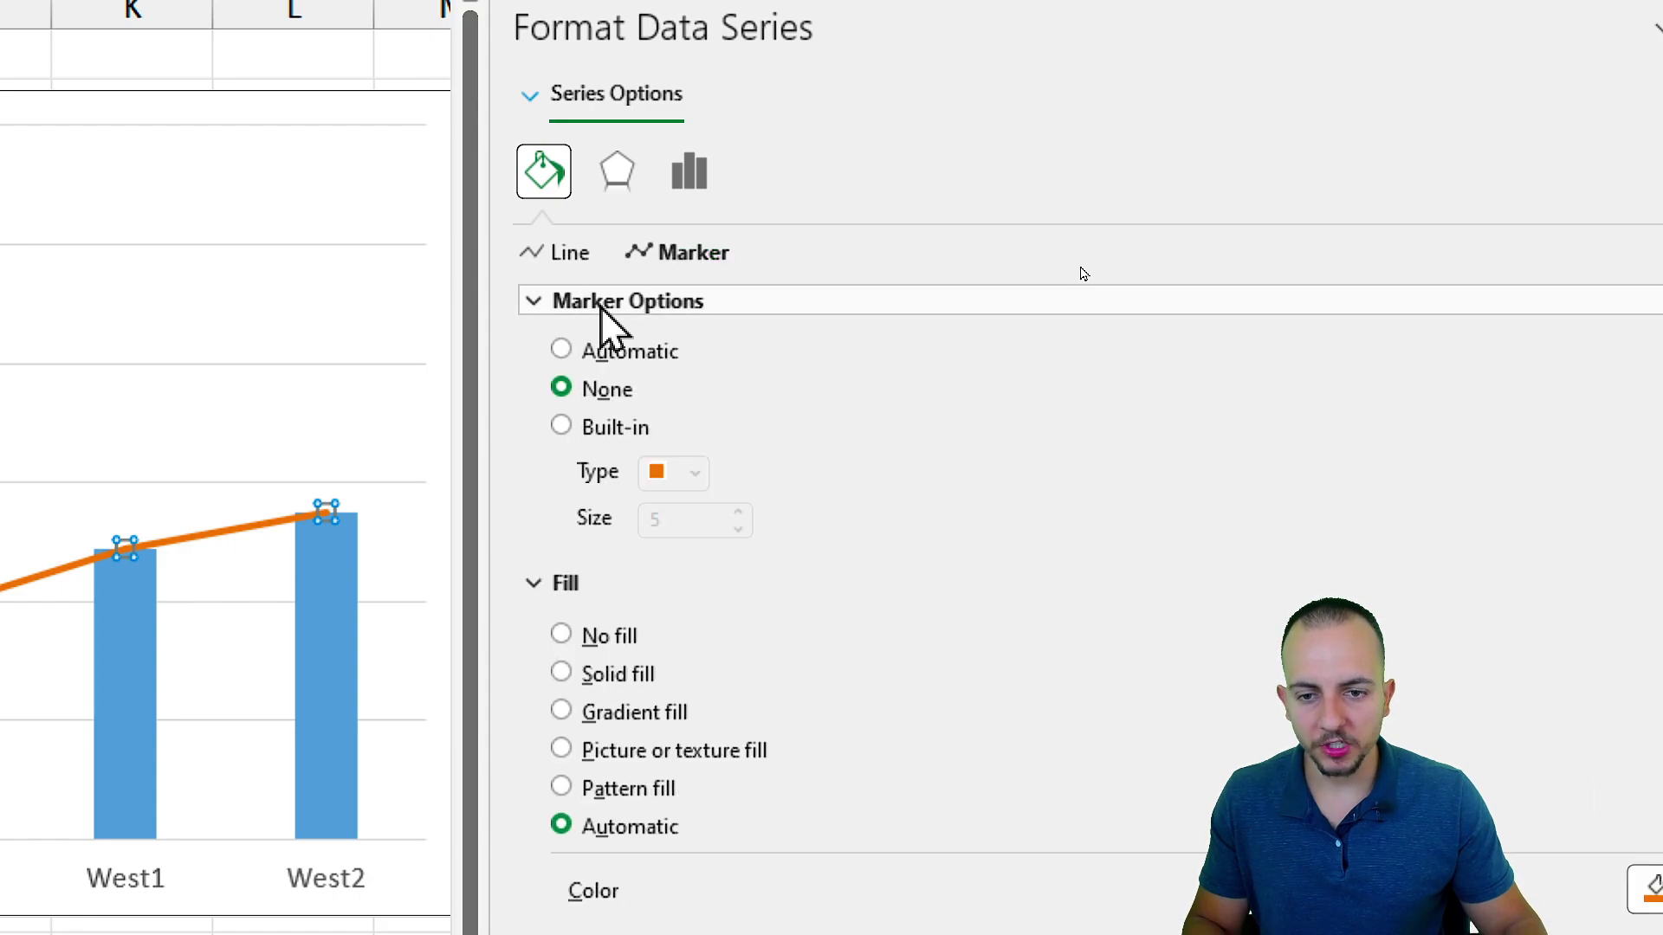
left_click(631, 425)
left_click(739, 512)
left_click(738, 512)
left_click(739, 512)
left_click(739, 512)
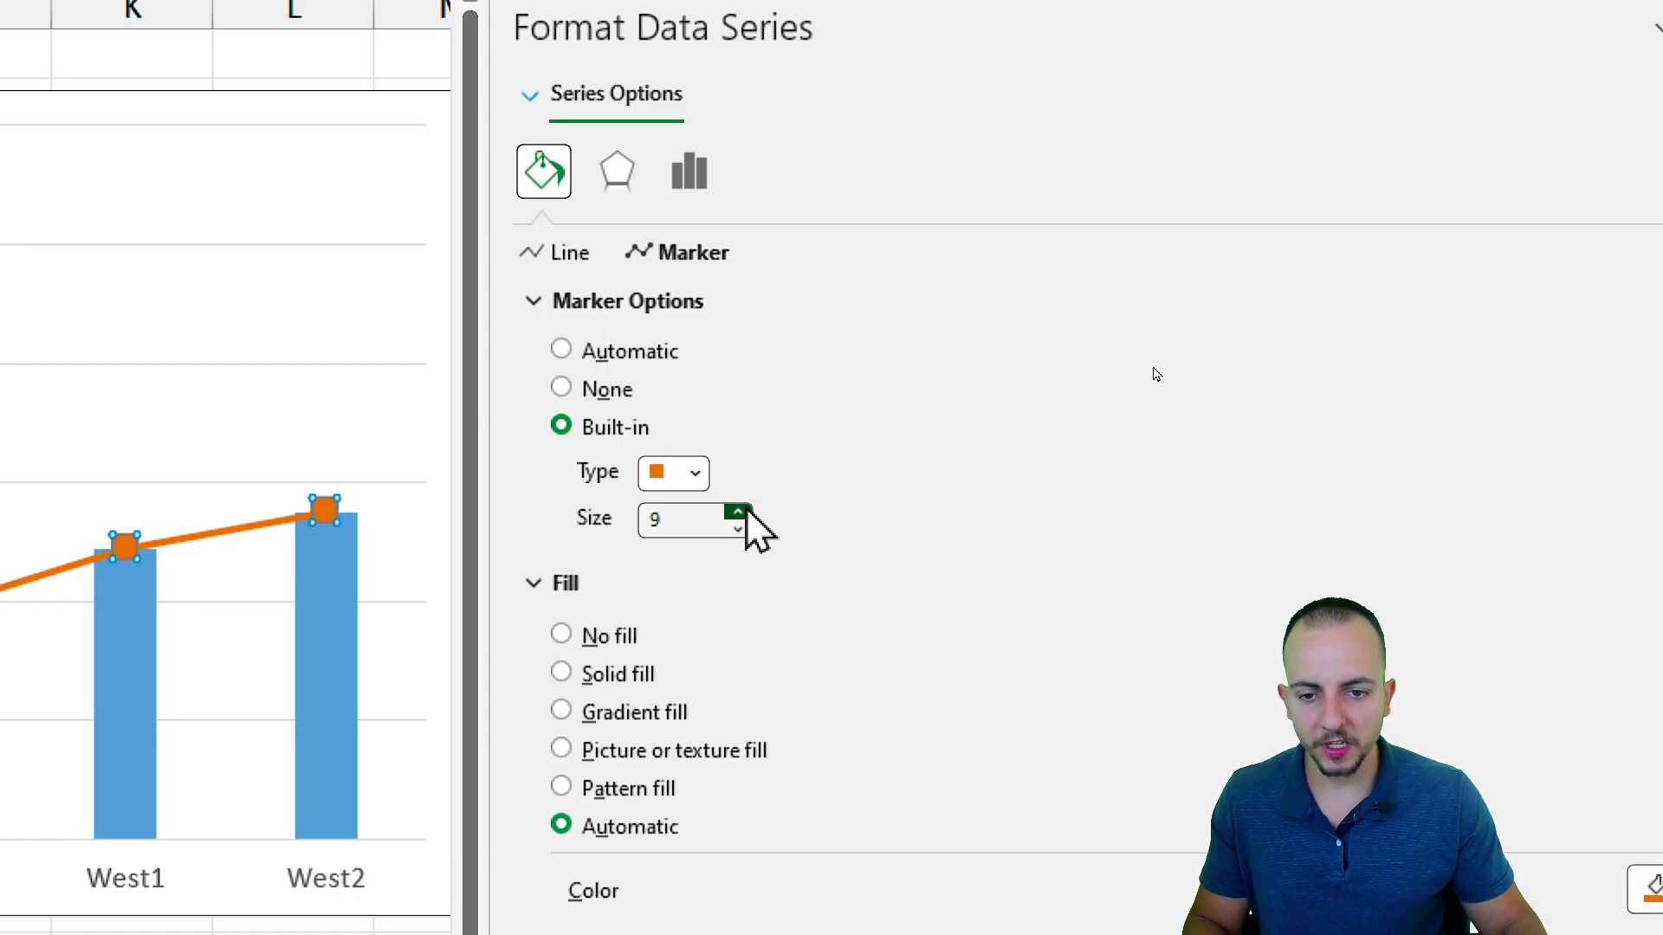
left_click(738, 512)
left_click(738, 512)
left_click(738, 511)
left_click(738, 512)
left_click(739, 512)
left_click(739, 511)
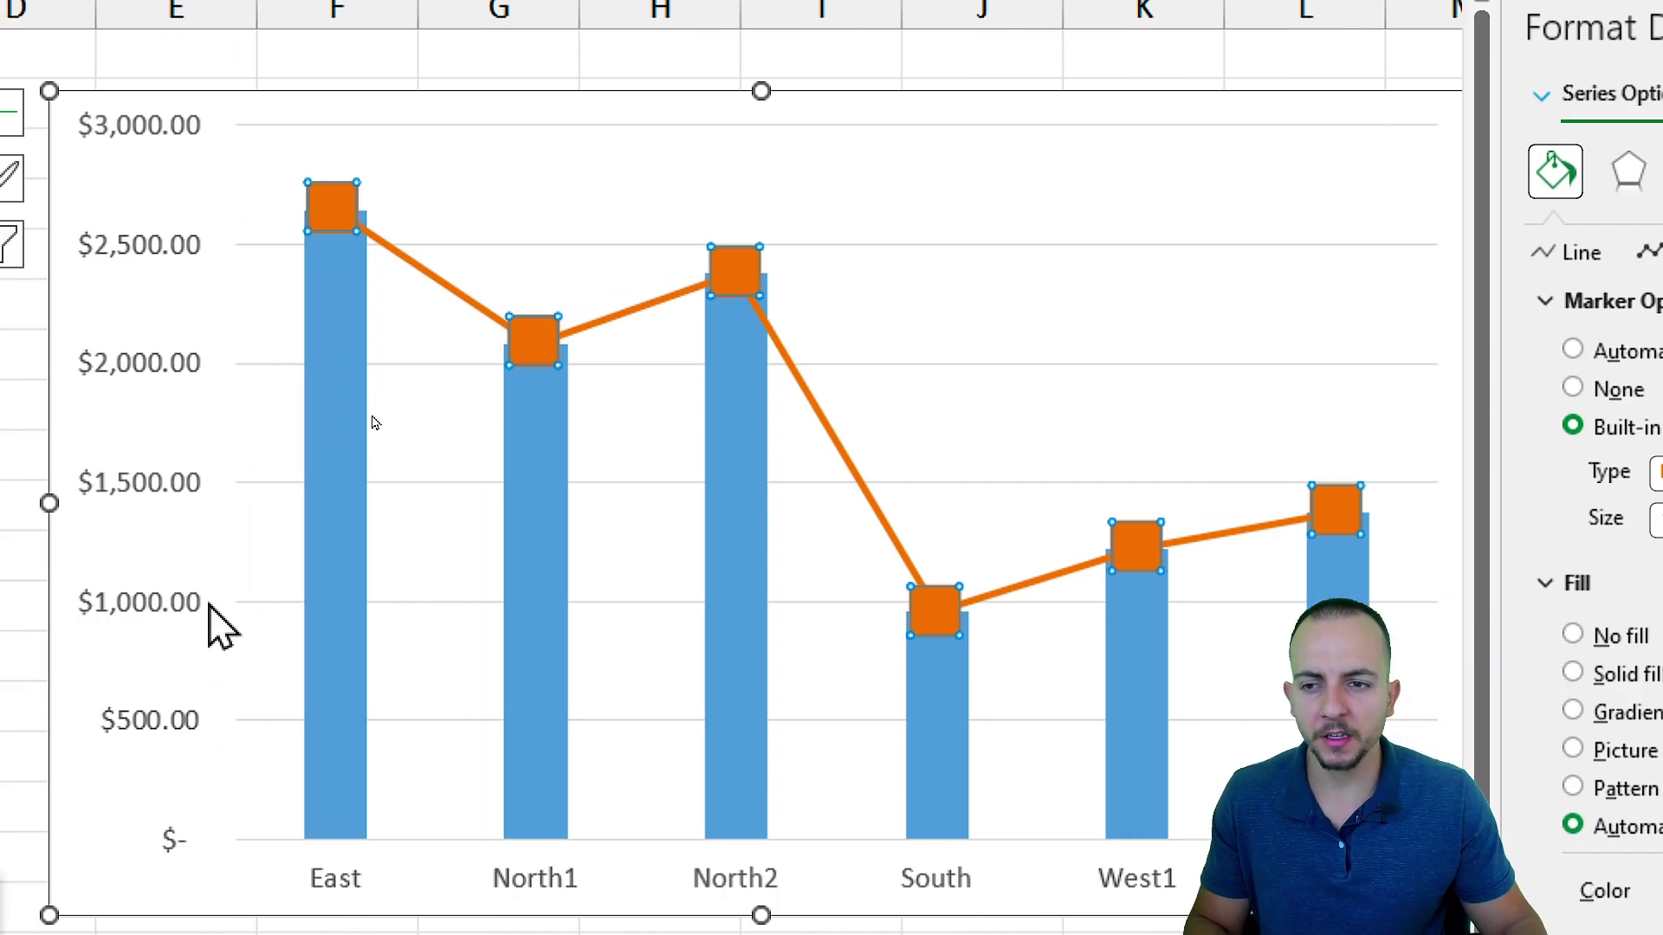
left_click(332, 208)
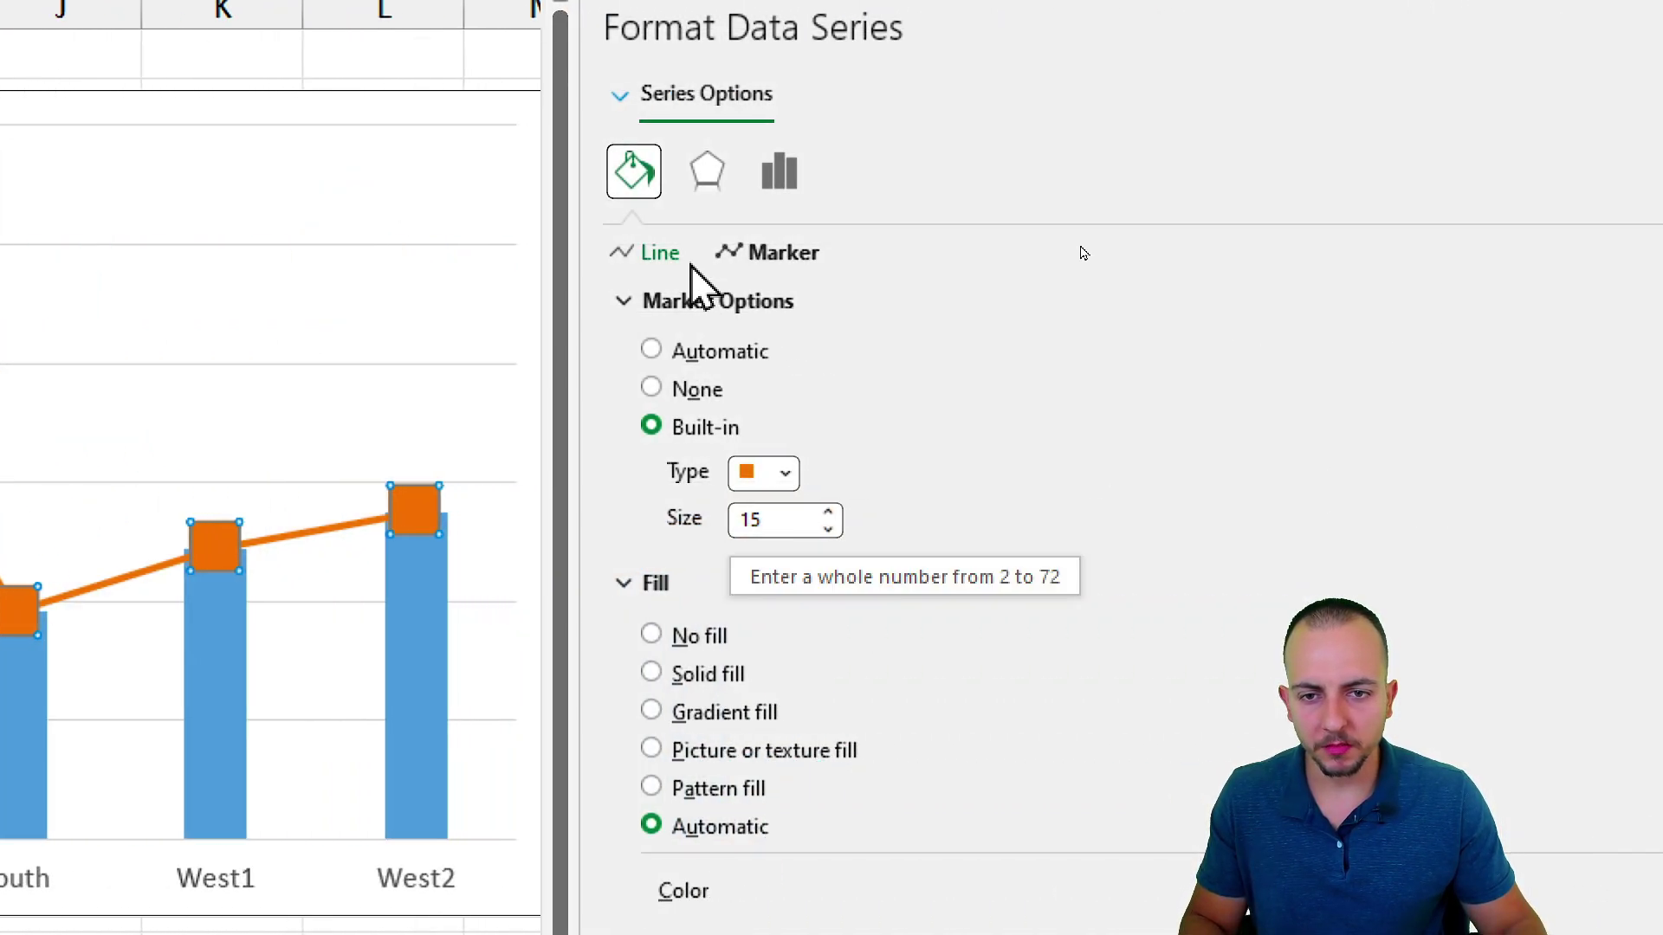
Set the line joining the markers to a solid line in standard Red.
left_click(674, 259)
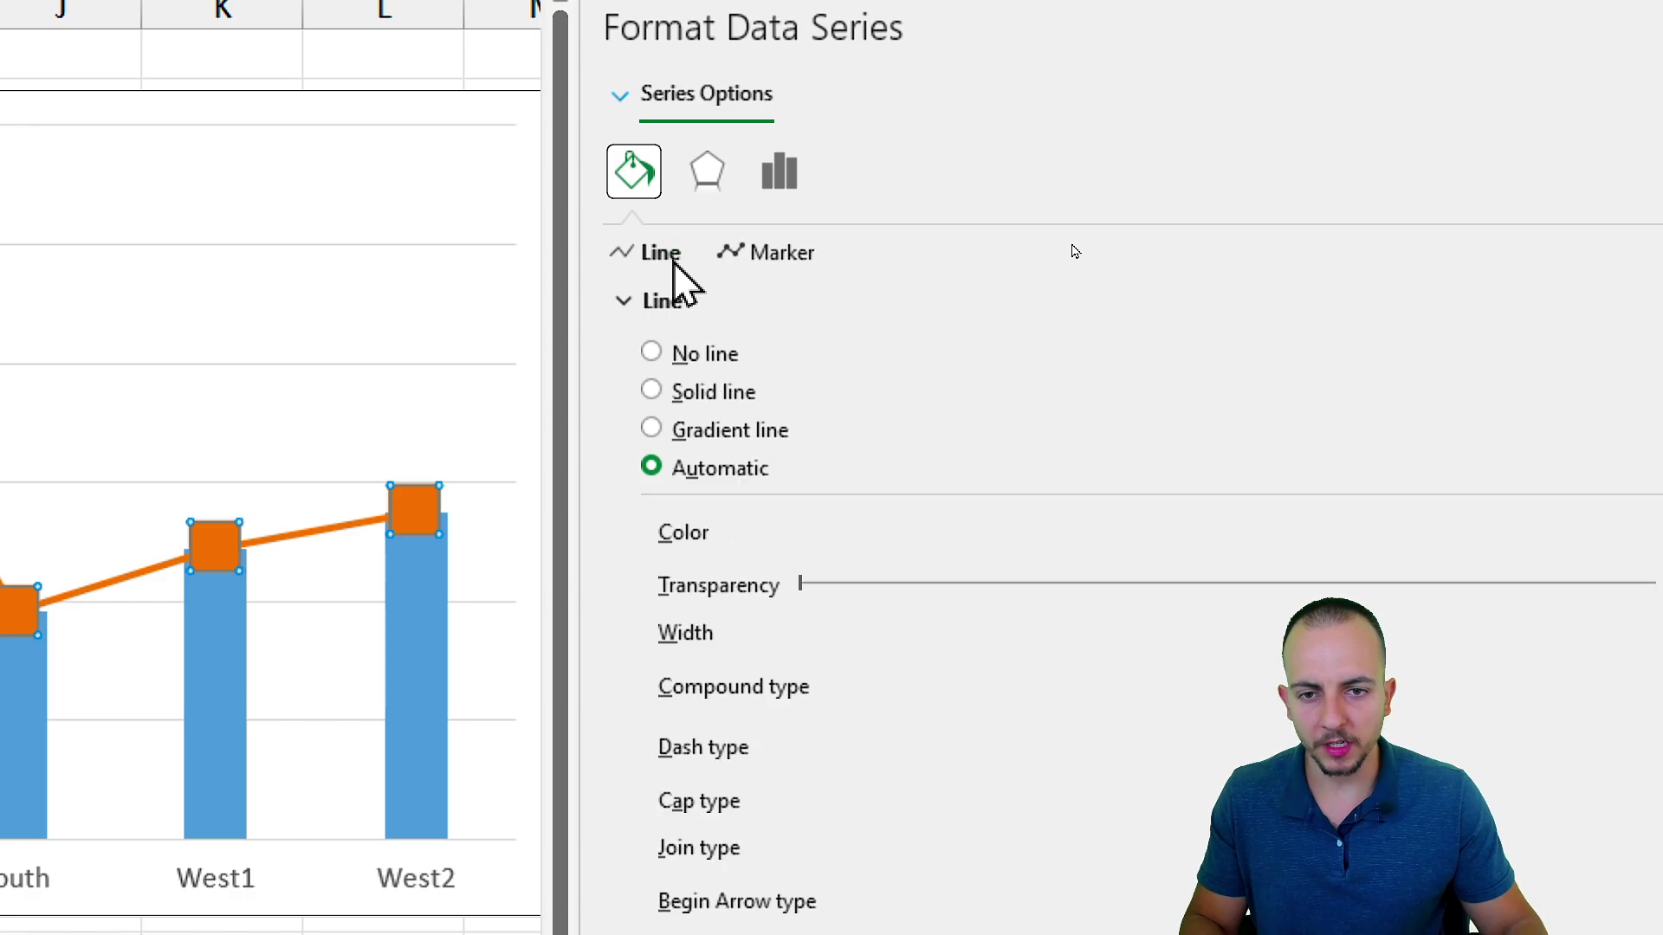
left_click(724, 401)
left_click(1658, 532)
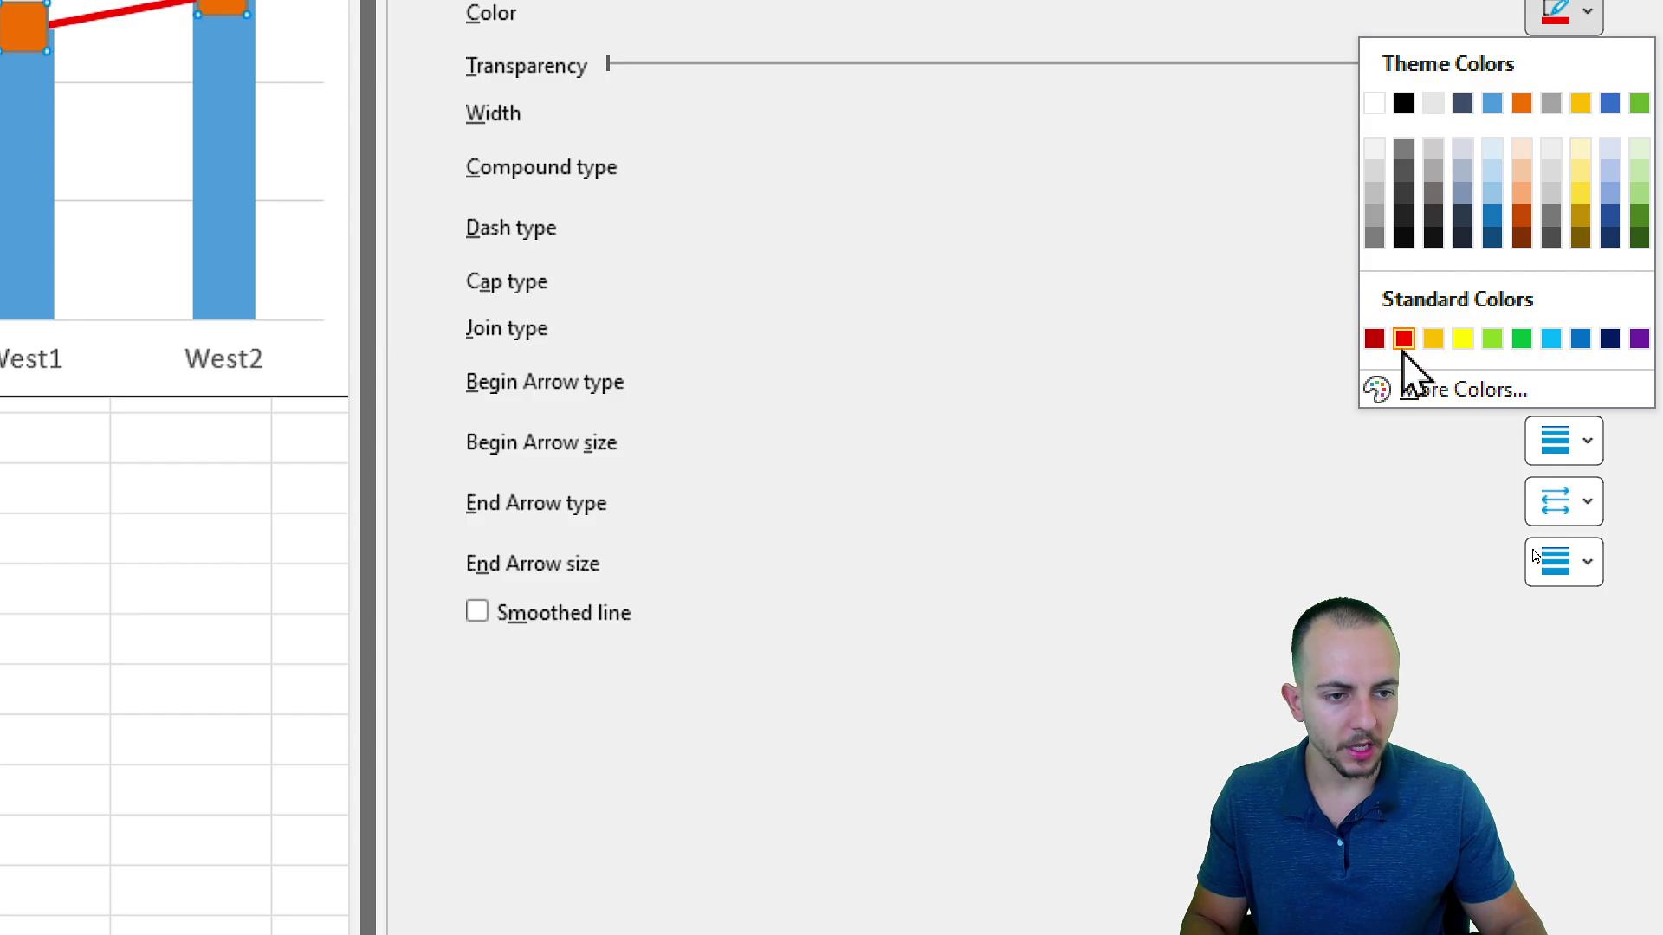
left_click(1403, 339)
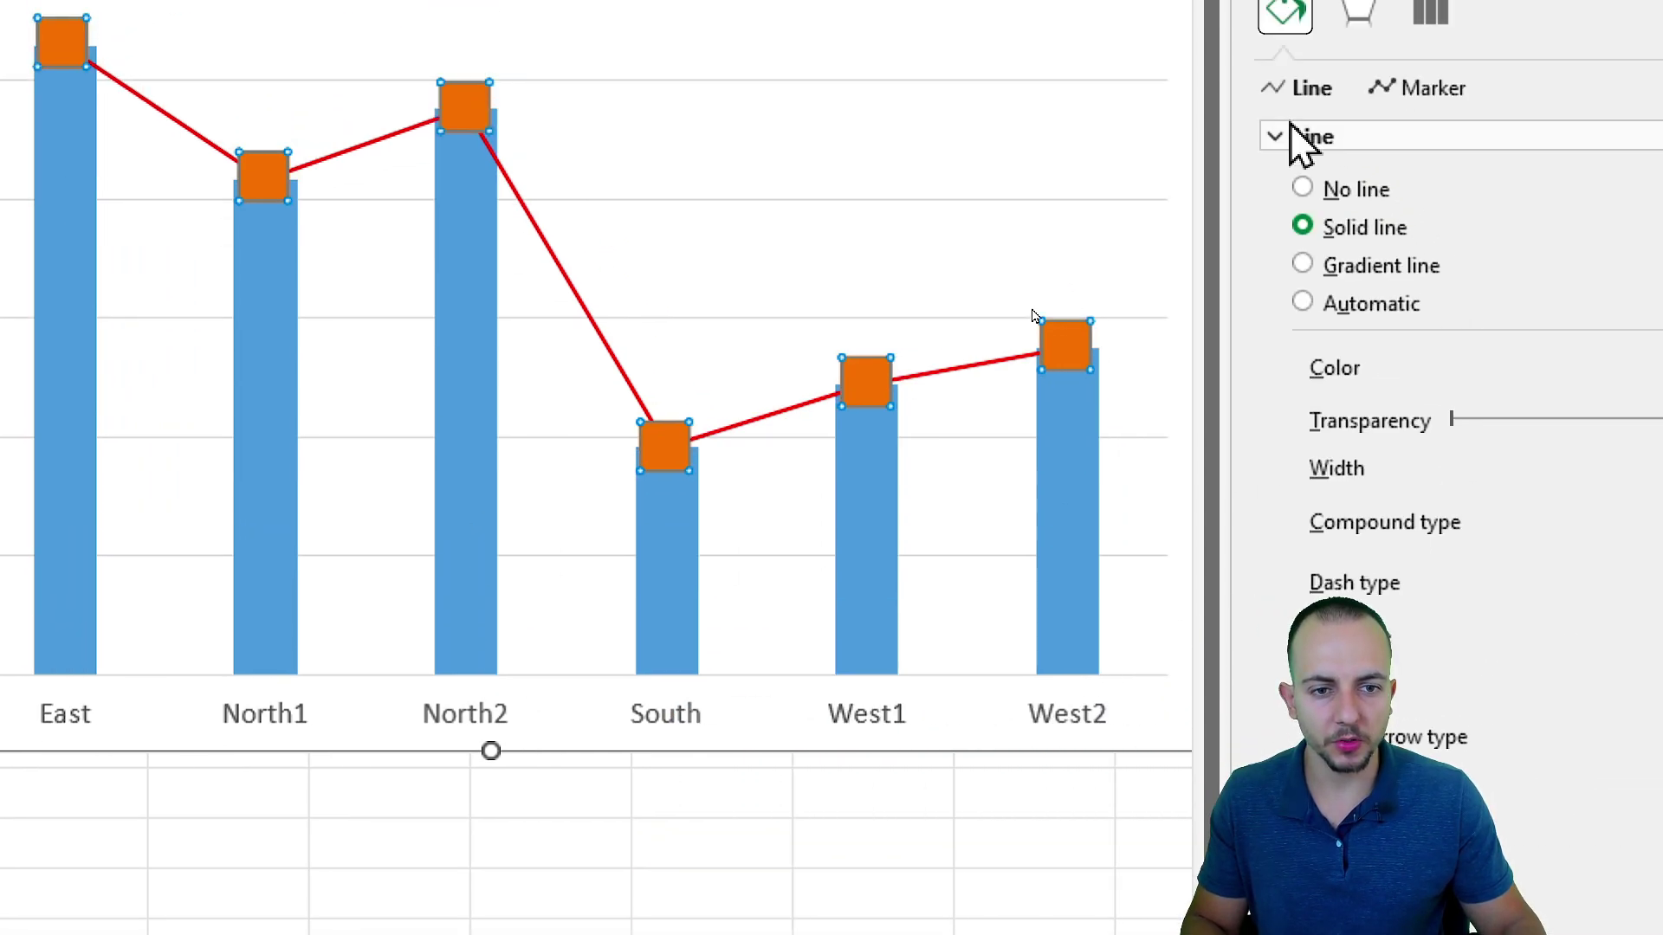
mouse_move(1093, 267)
left_mouse_down()
mouse_move(1052, 426)
mouse_move(1094, 268)
left_mouse_up()
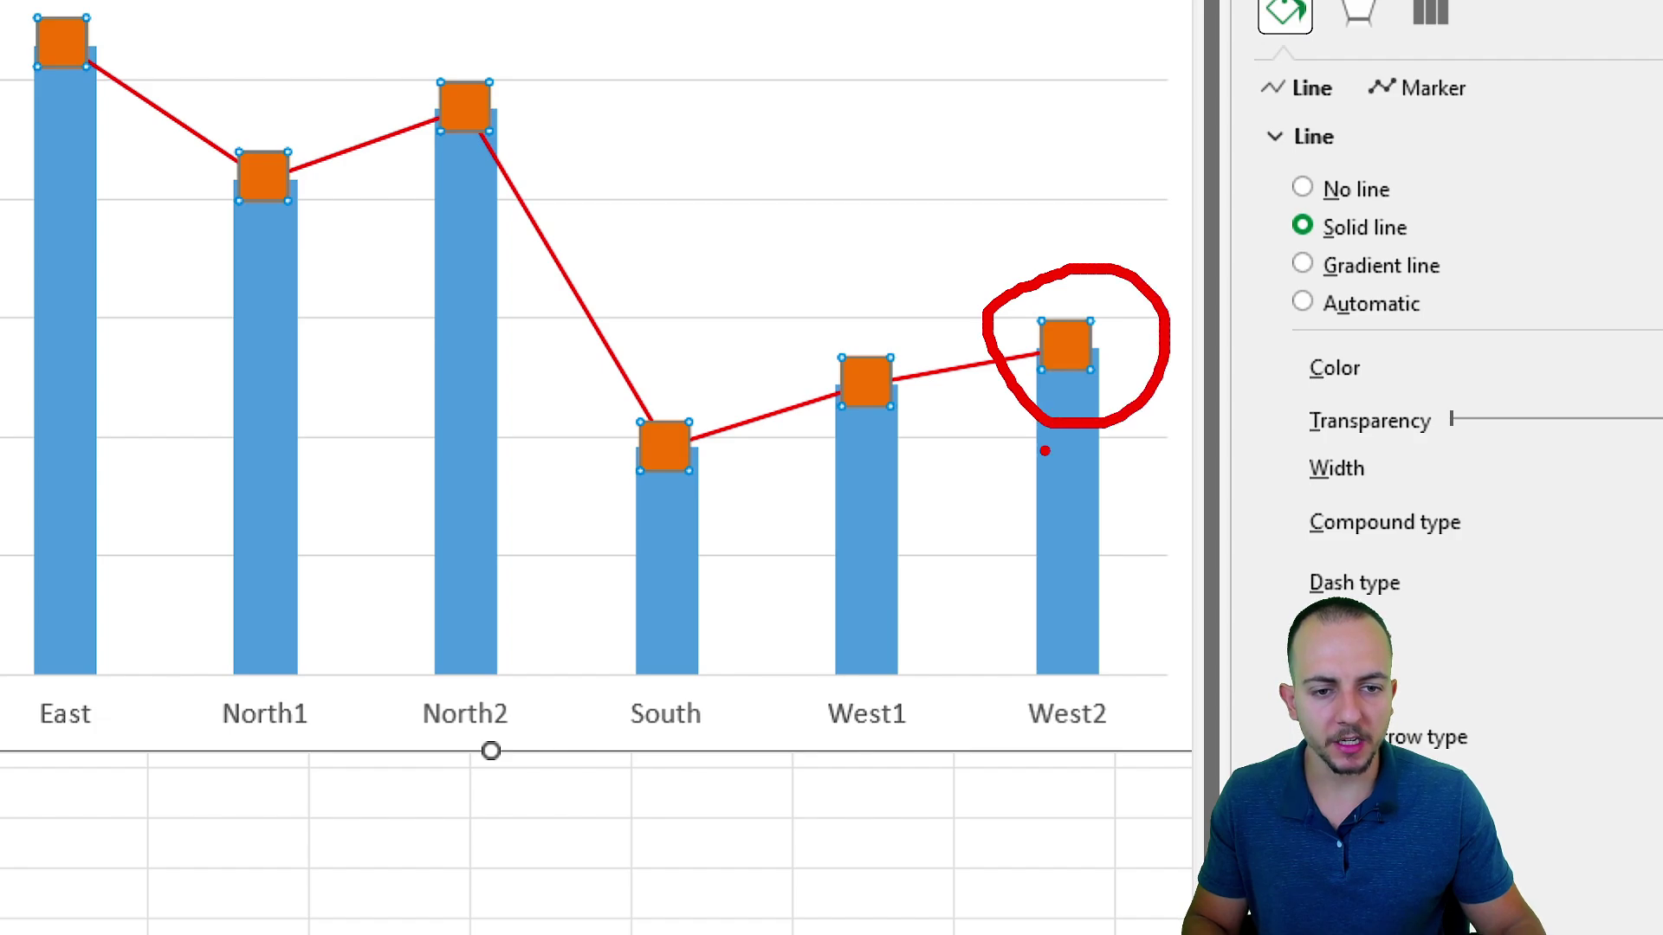
left_click_drag(1083, 451, 1096, 574)
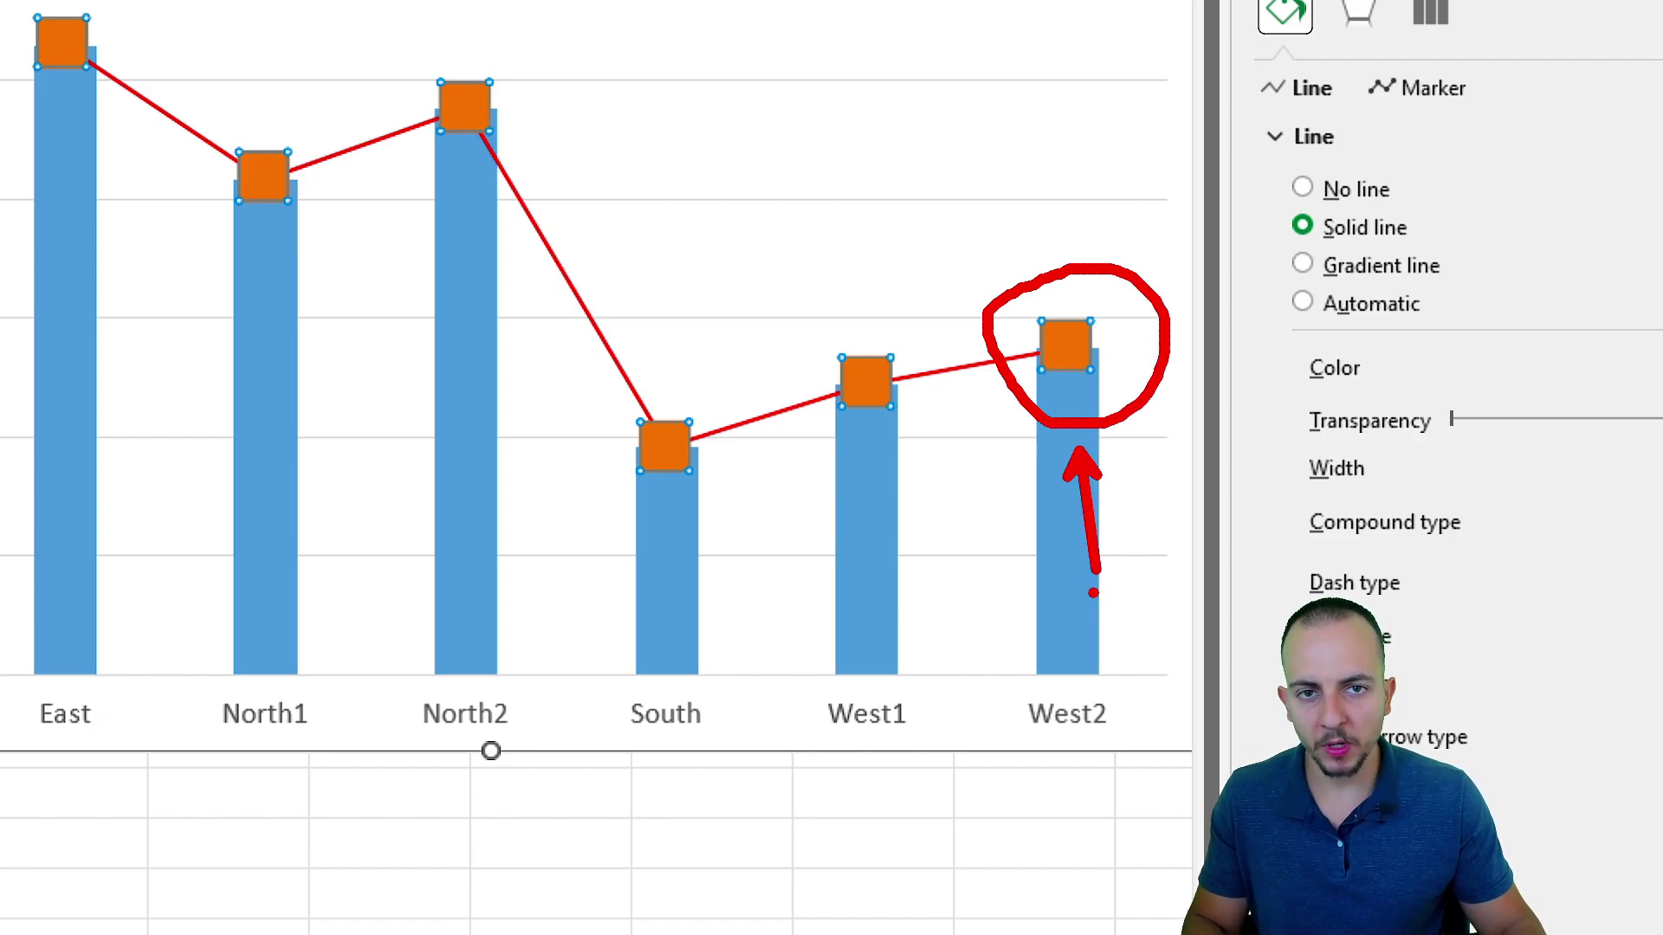
key("Escape")
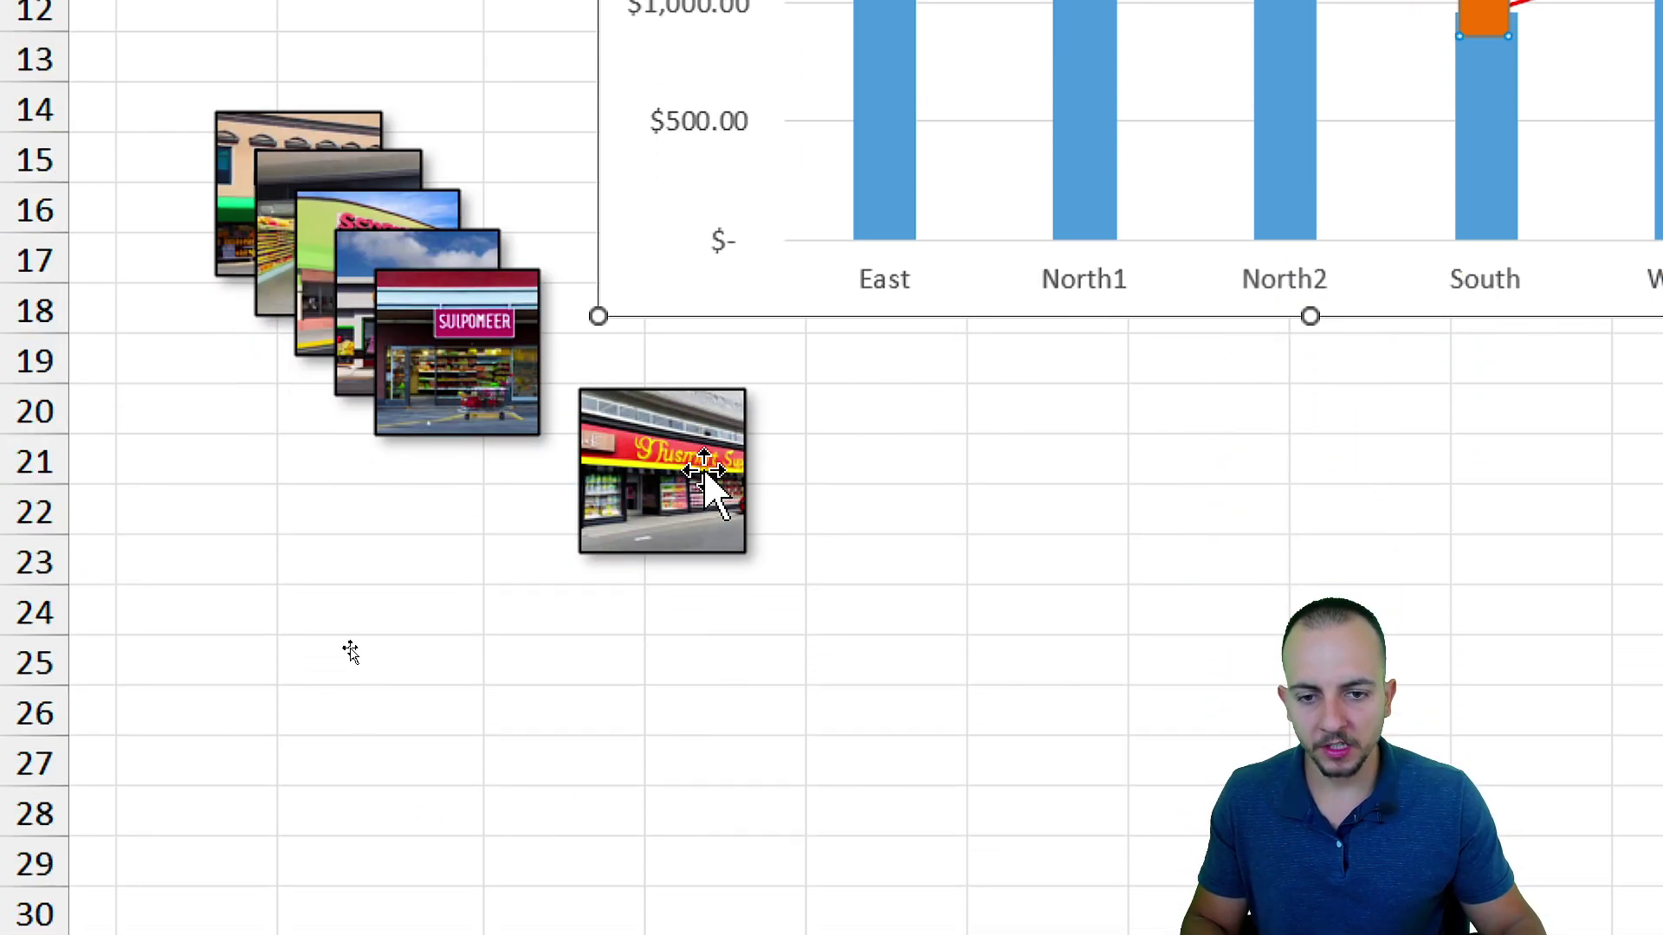
left_click(704, 472)
mouse_move(704, 472)
left_mouse_down()
mouse_move(756, 502)
mouse_move(693, 491)
left_mouse_up()
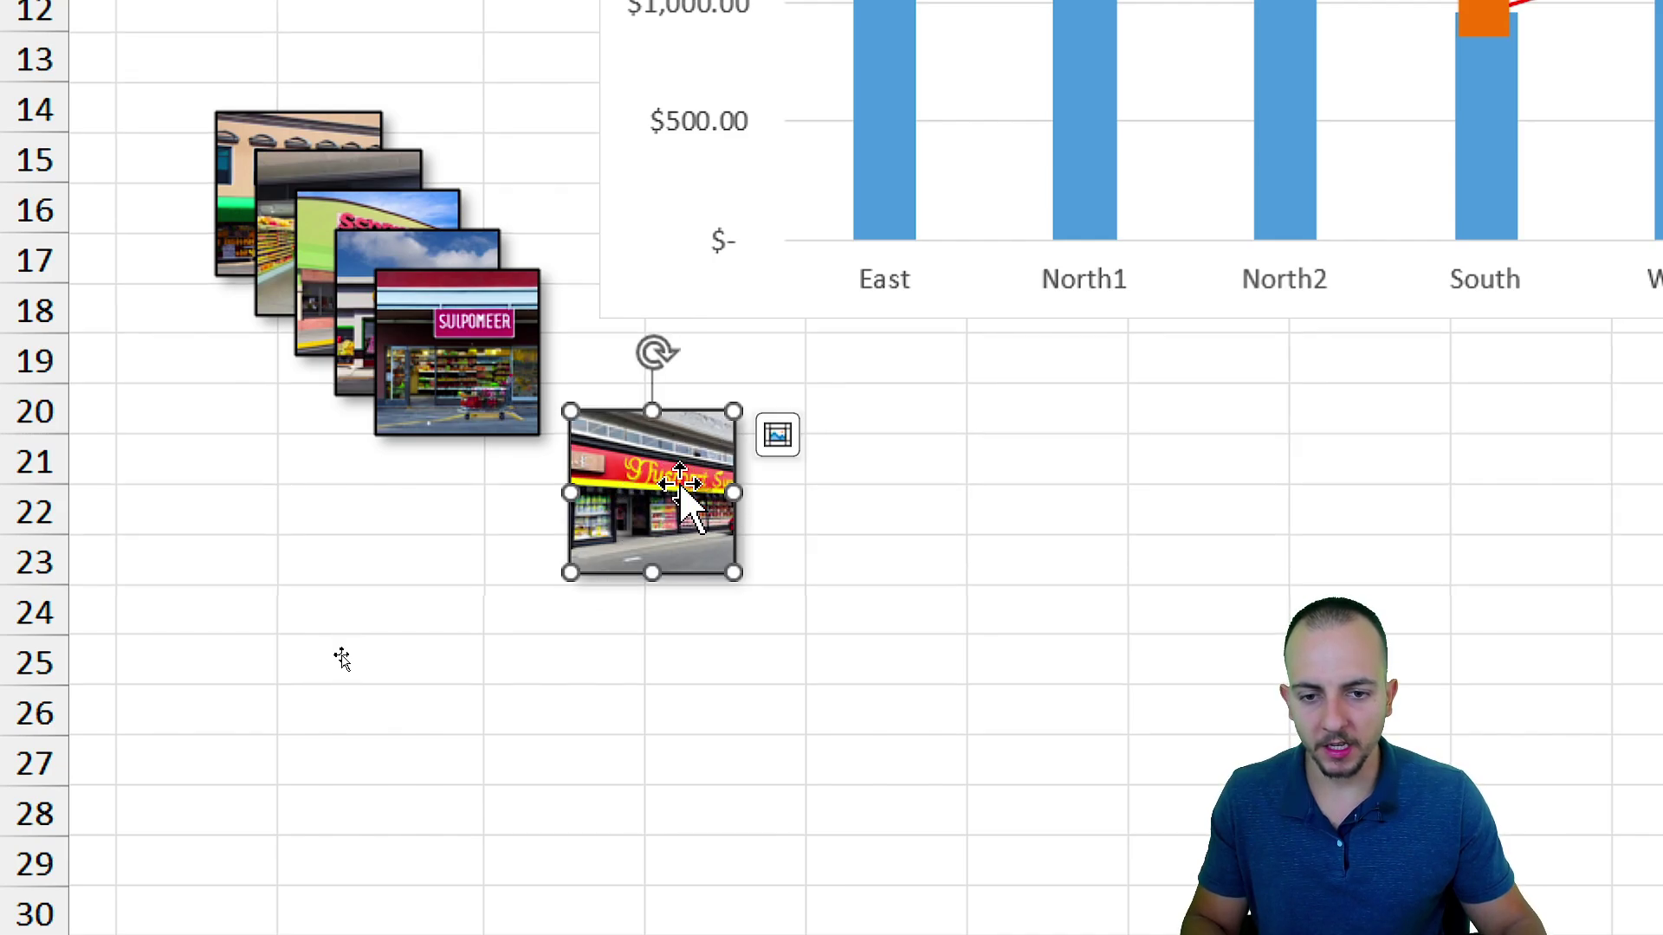
key("ctrl+c")
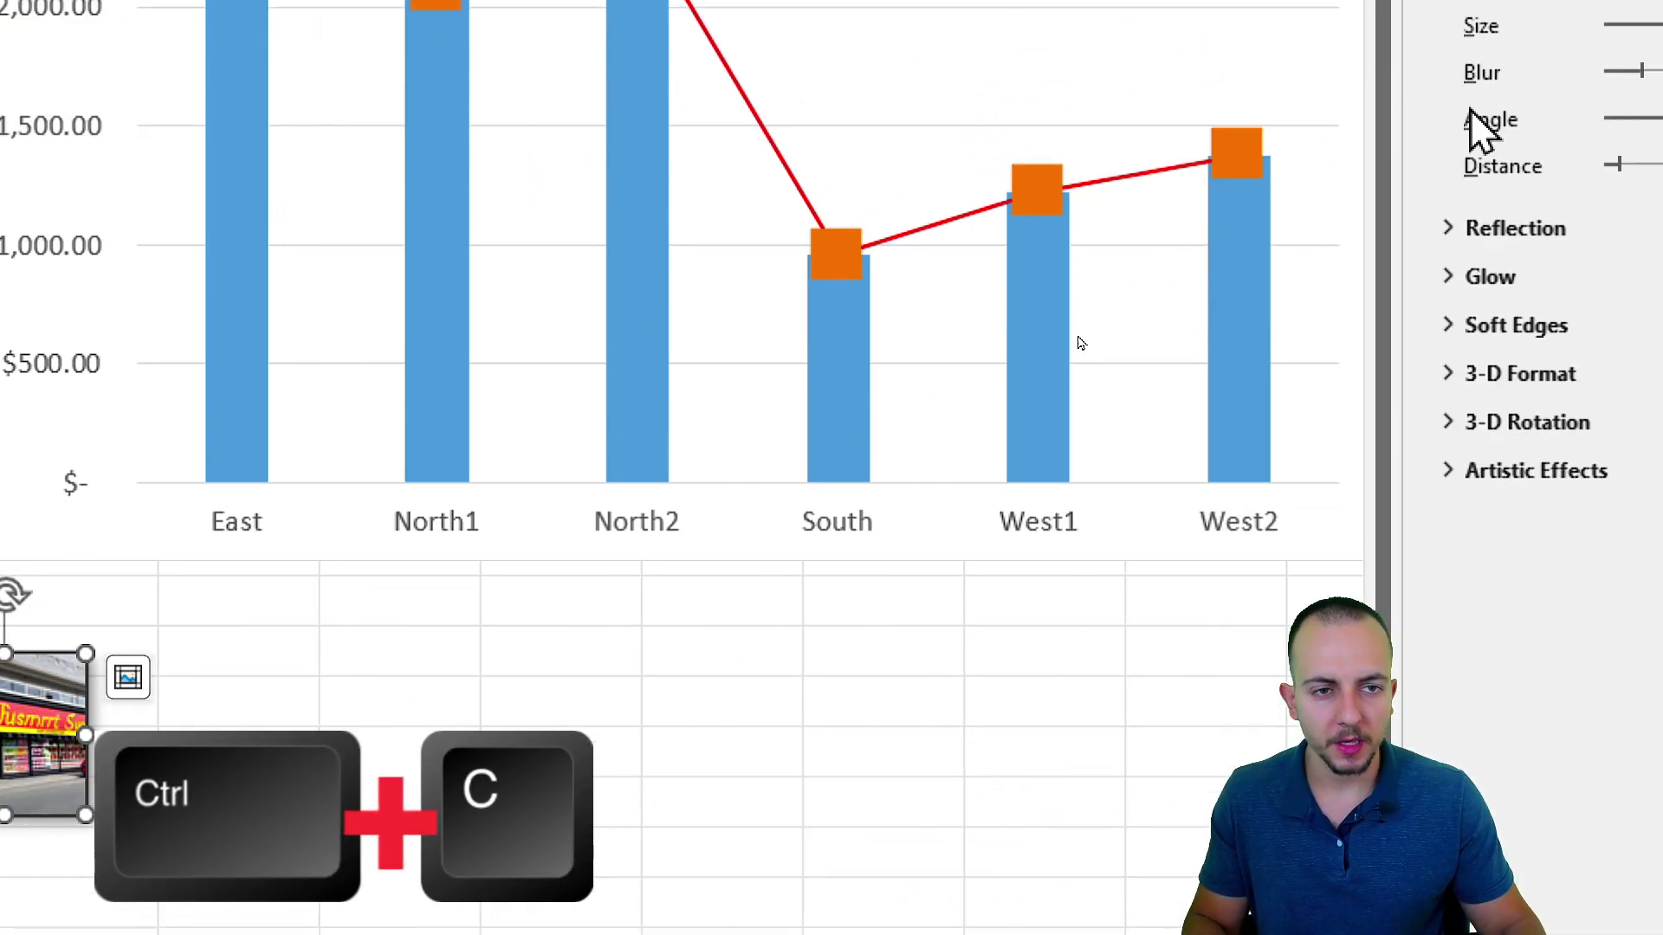
left_click(1236, 154)
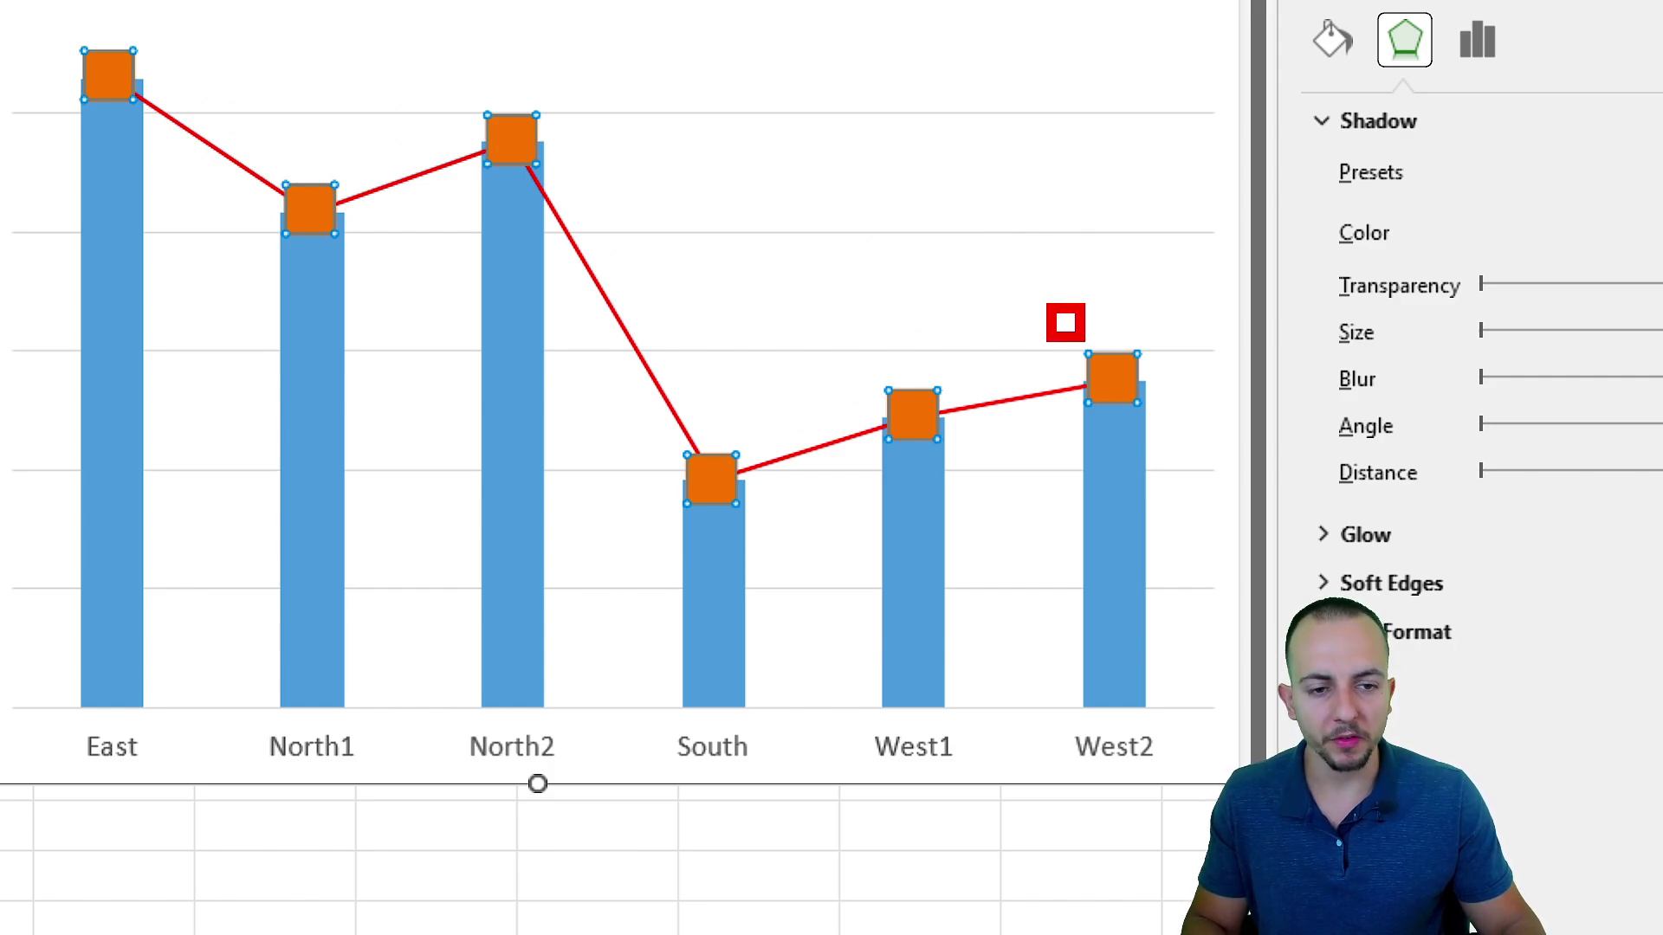
left_click_drag(1084, 341, 1183, 426)
left_click_drag(850, 357, 986, 466)
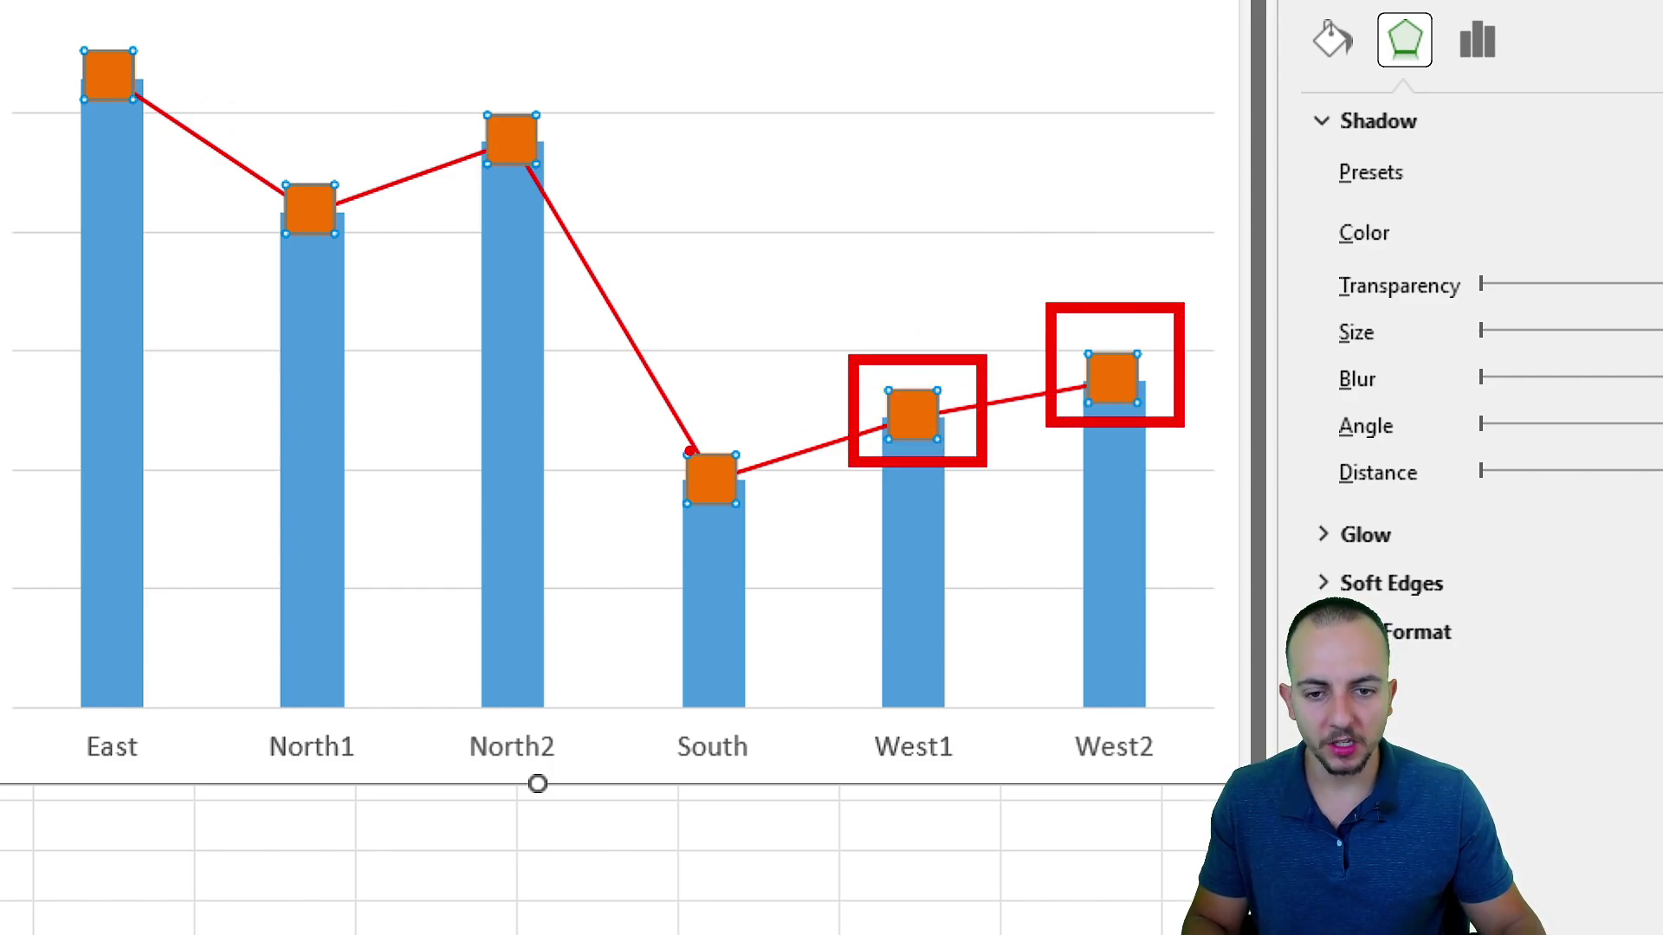
left_click_drag(632, 411, 783, 517)
left_click_drag(445, 48, 590, 263)
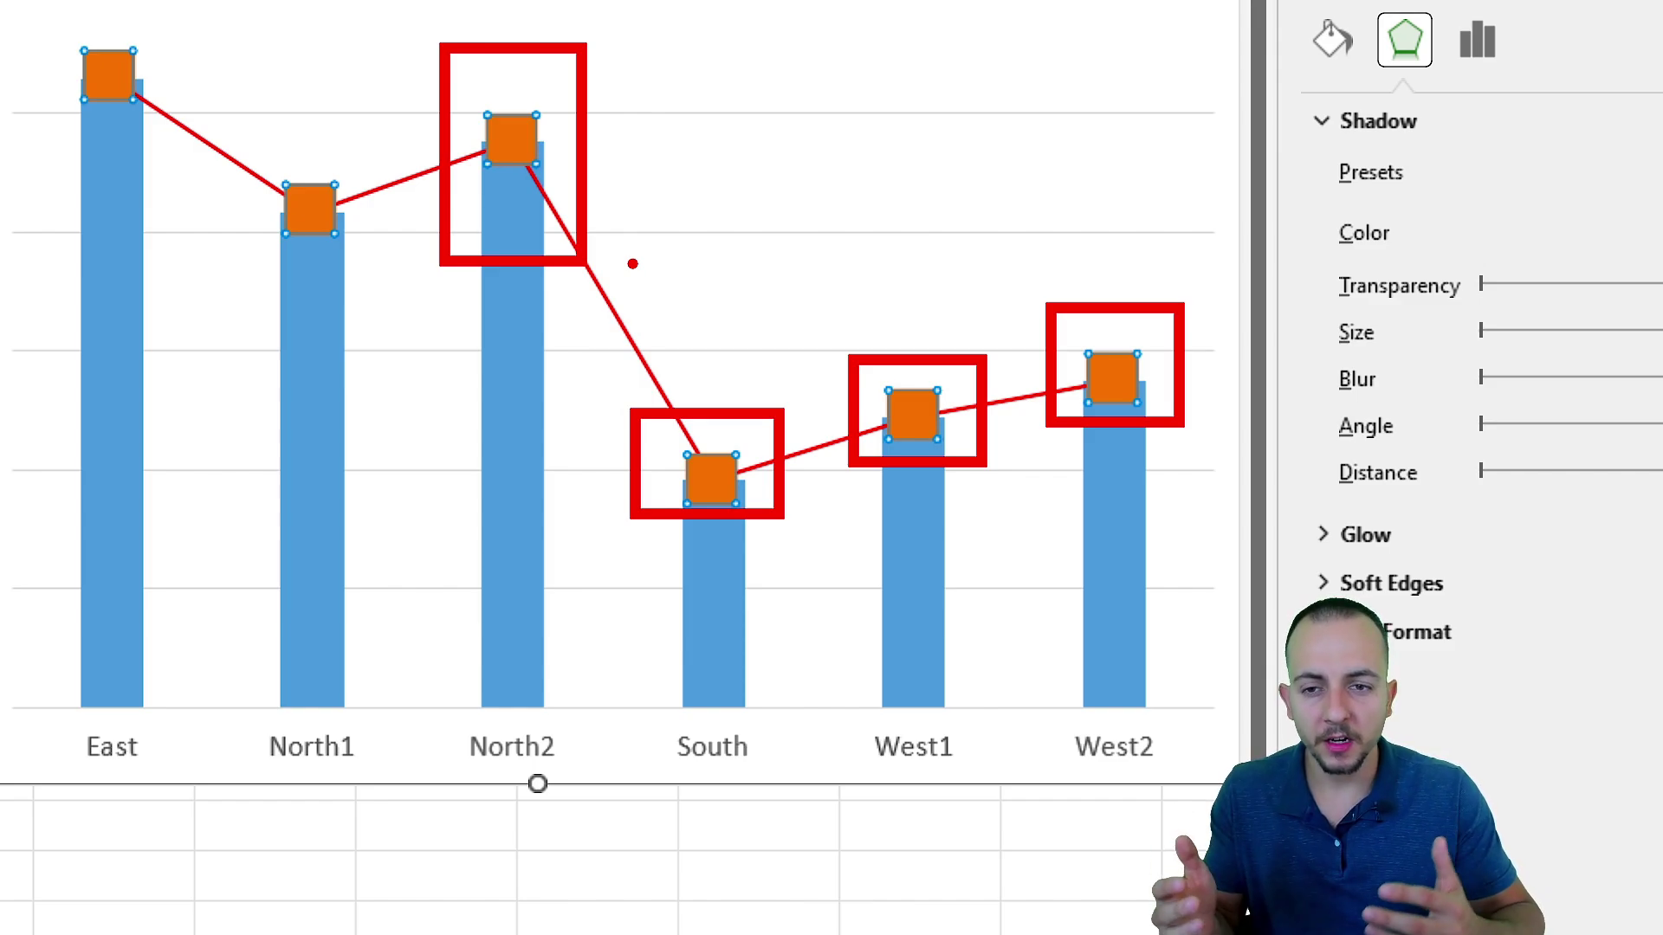
key("ctrl+v")
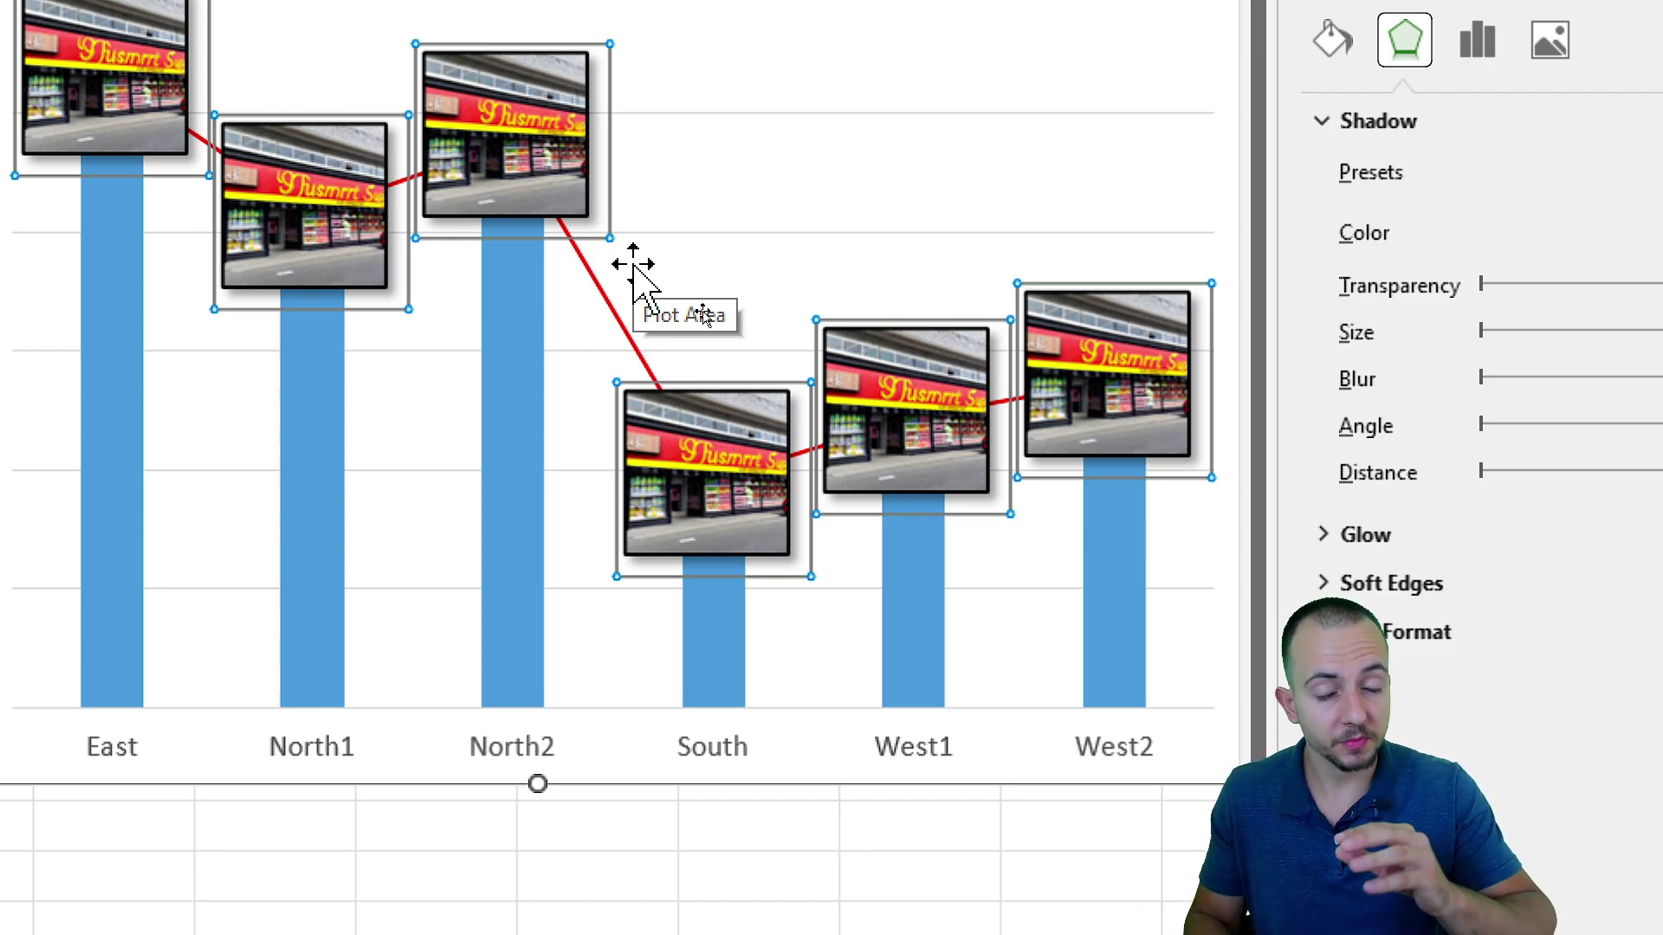
key("ctrl+z")
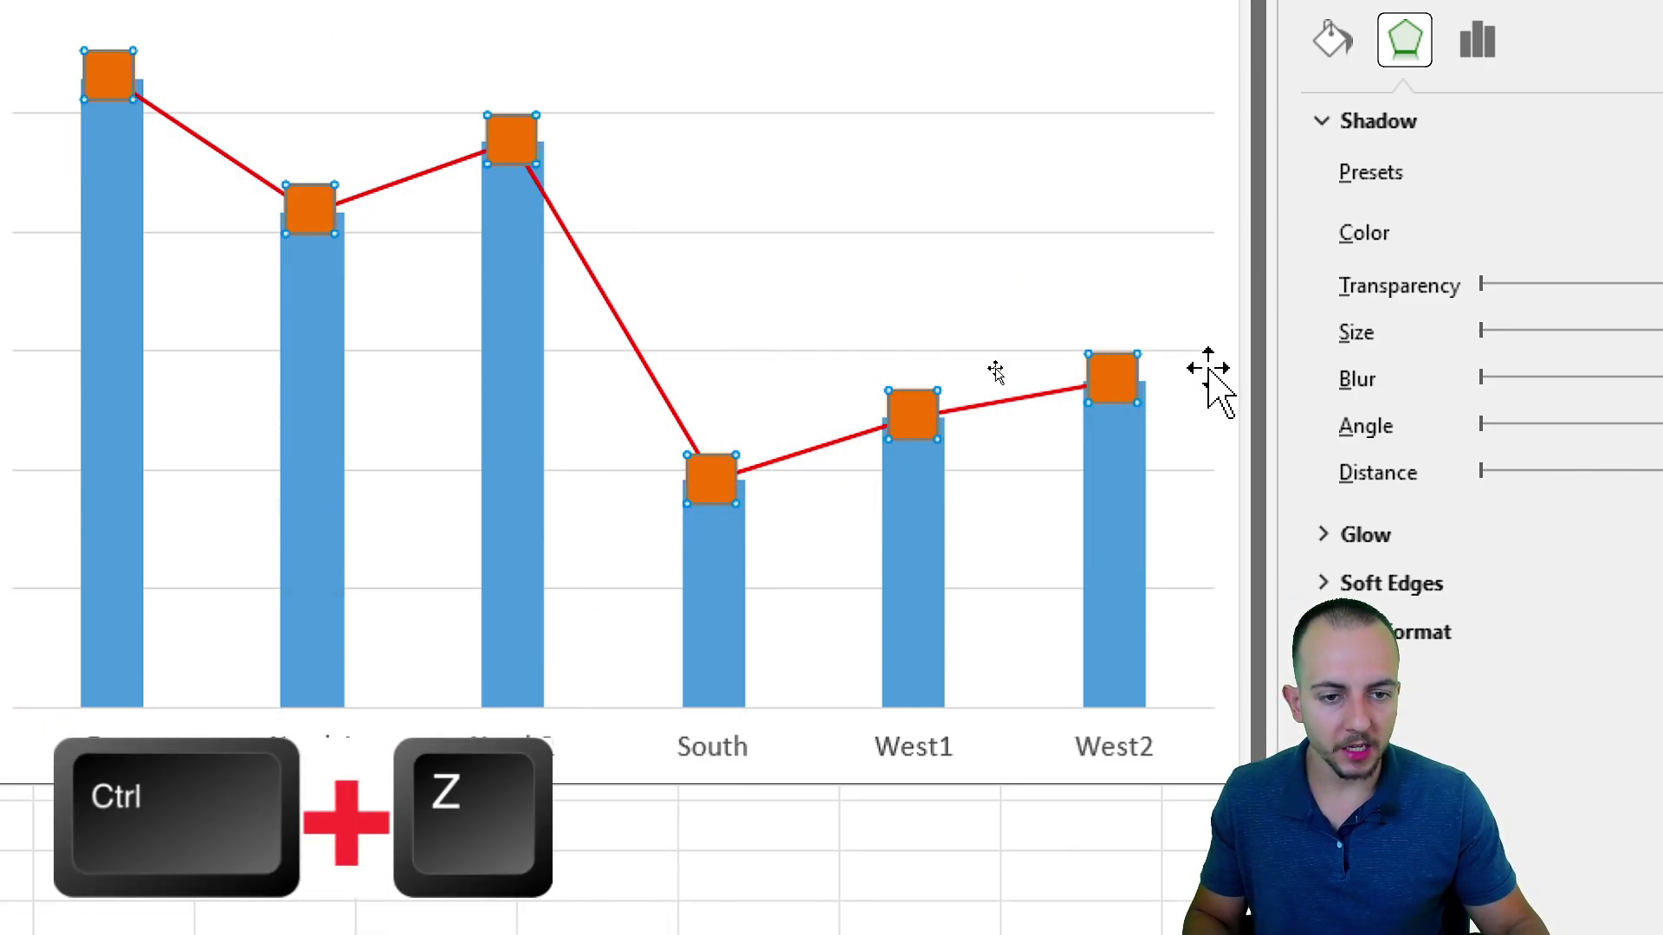
Paste the copied store photo onto the West2 marker alone.
left_click(1126, 398)
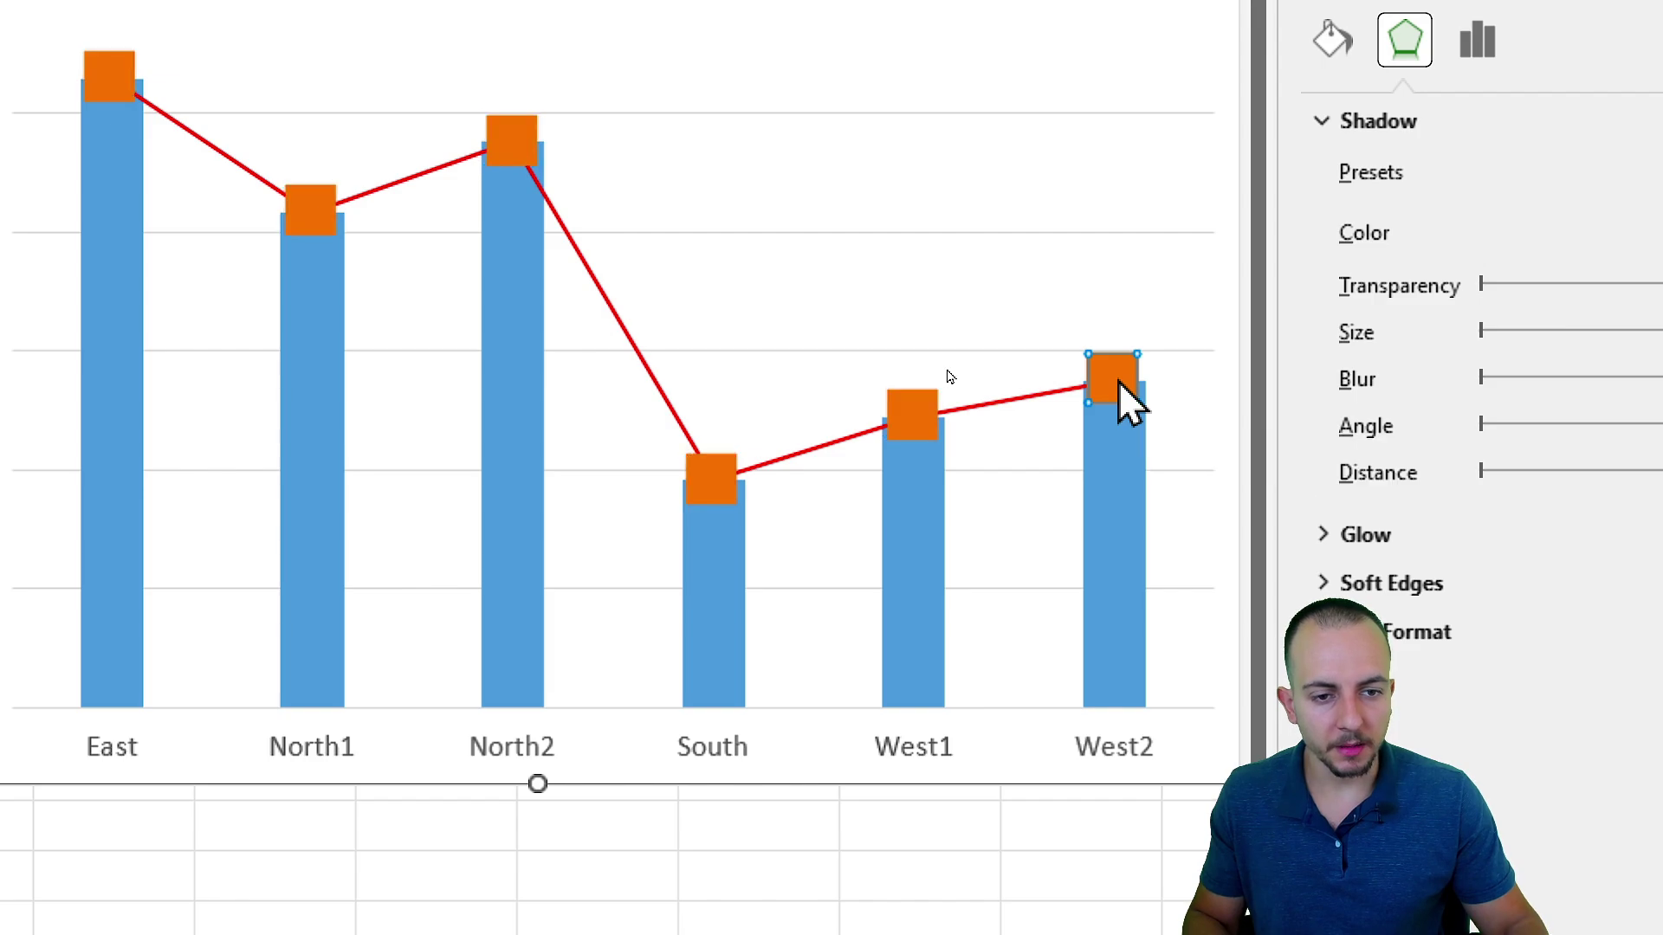
key("ctrl+2")
mouse_move(1156, 303)
left_mouse_down()
mouse_move(1152, 438)
mouse_move(1078, 328)
left_mouse_up()
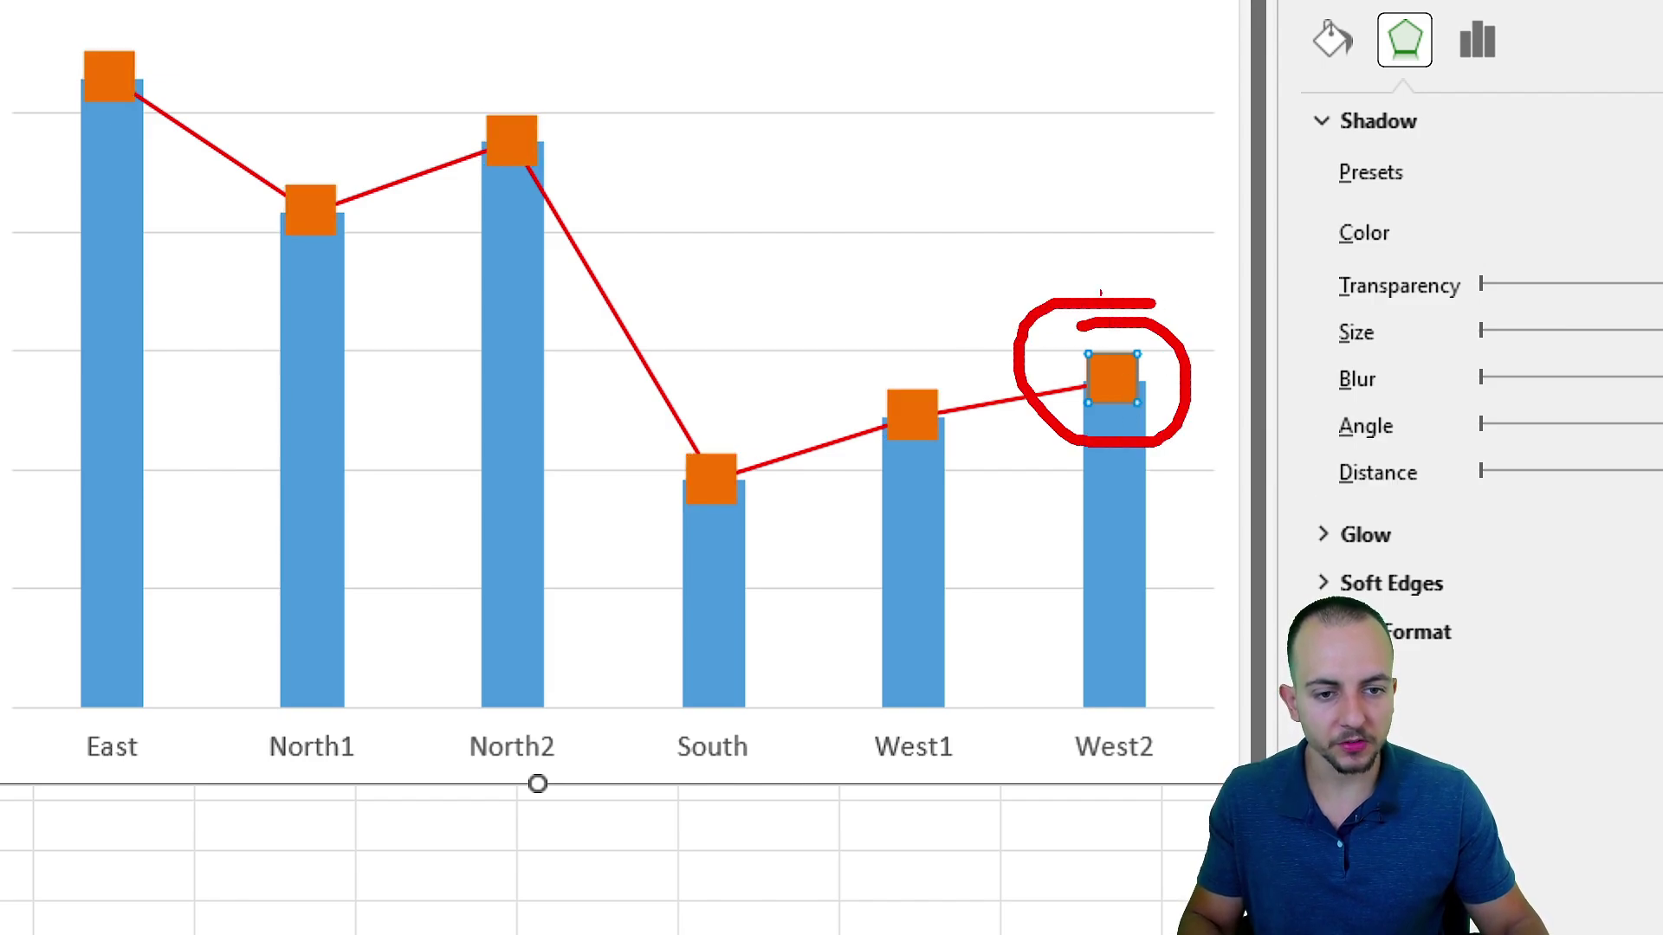
key("Escape")
key("ctrl+v")
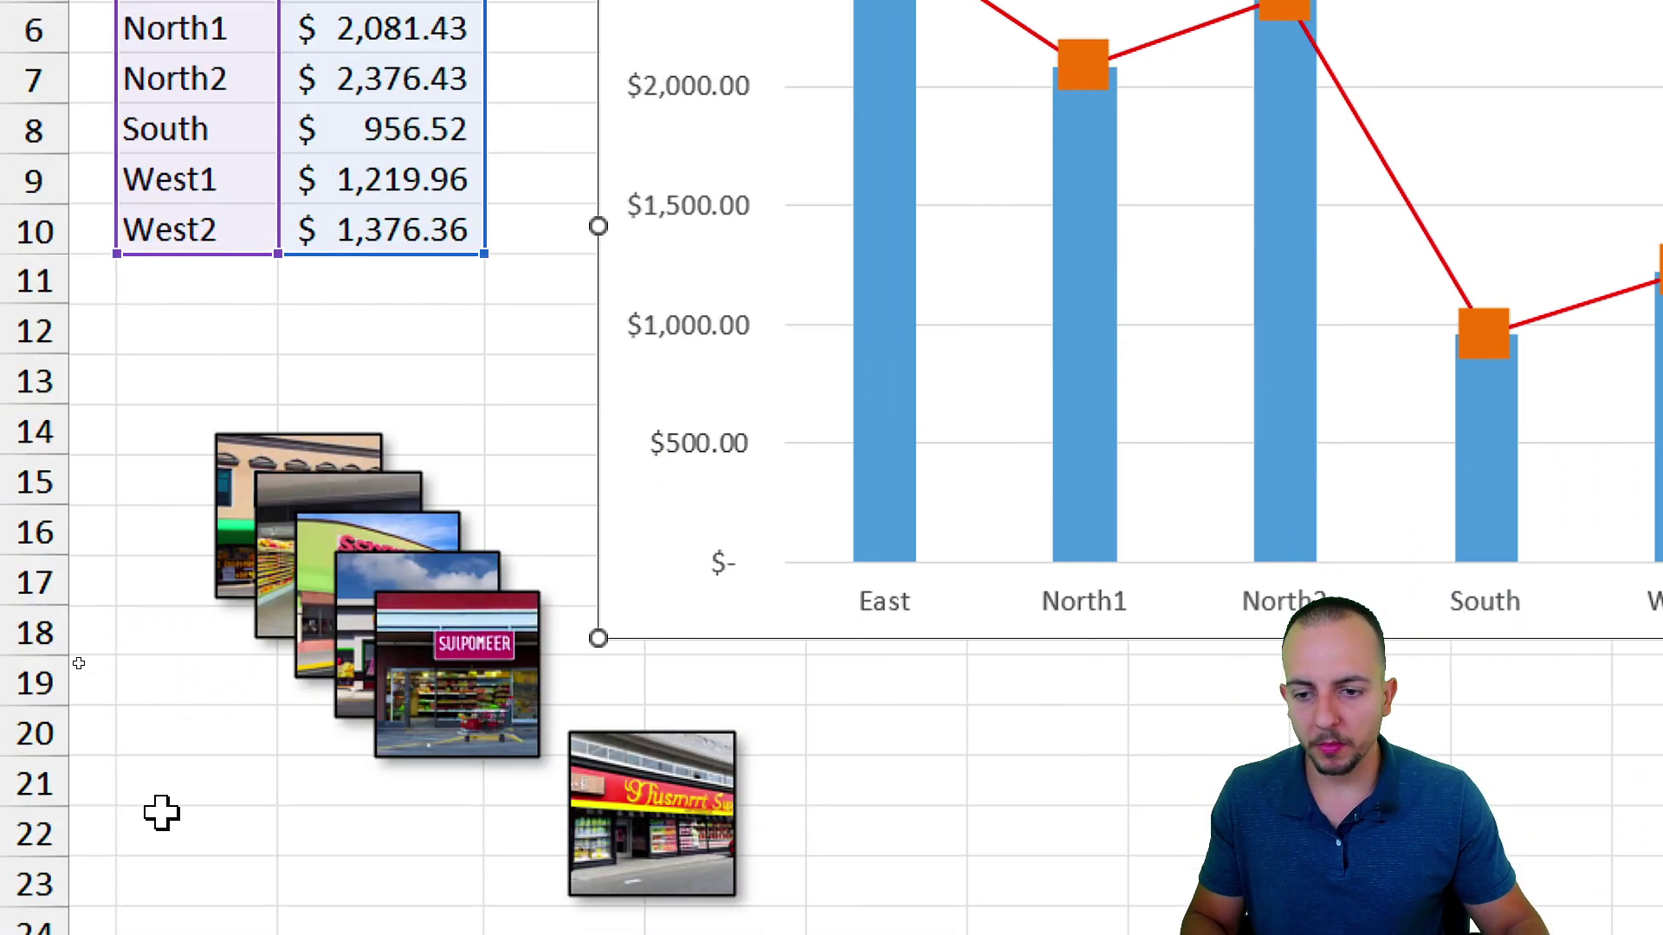
Copy the SULPOMEER store photo and paste it onto the West1 marker alone.
left_click(472, 745)
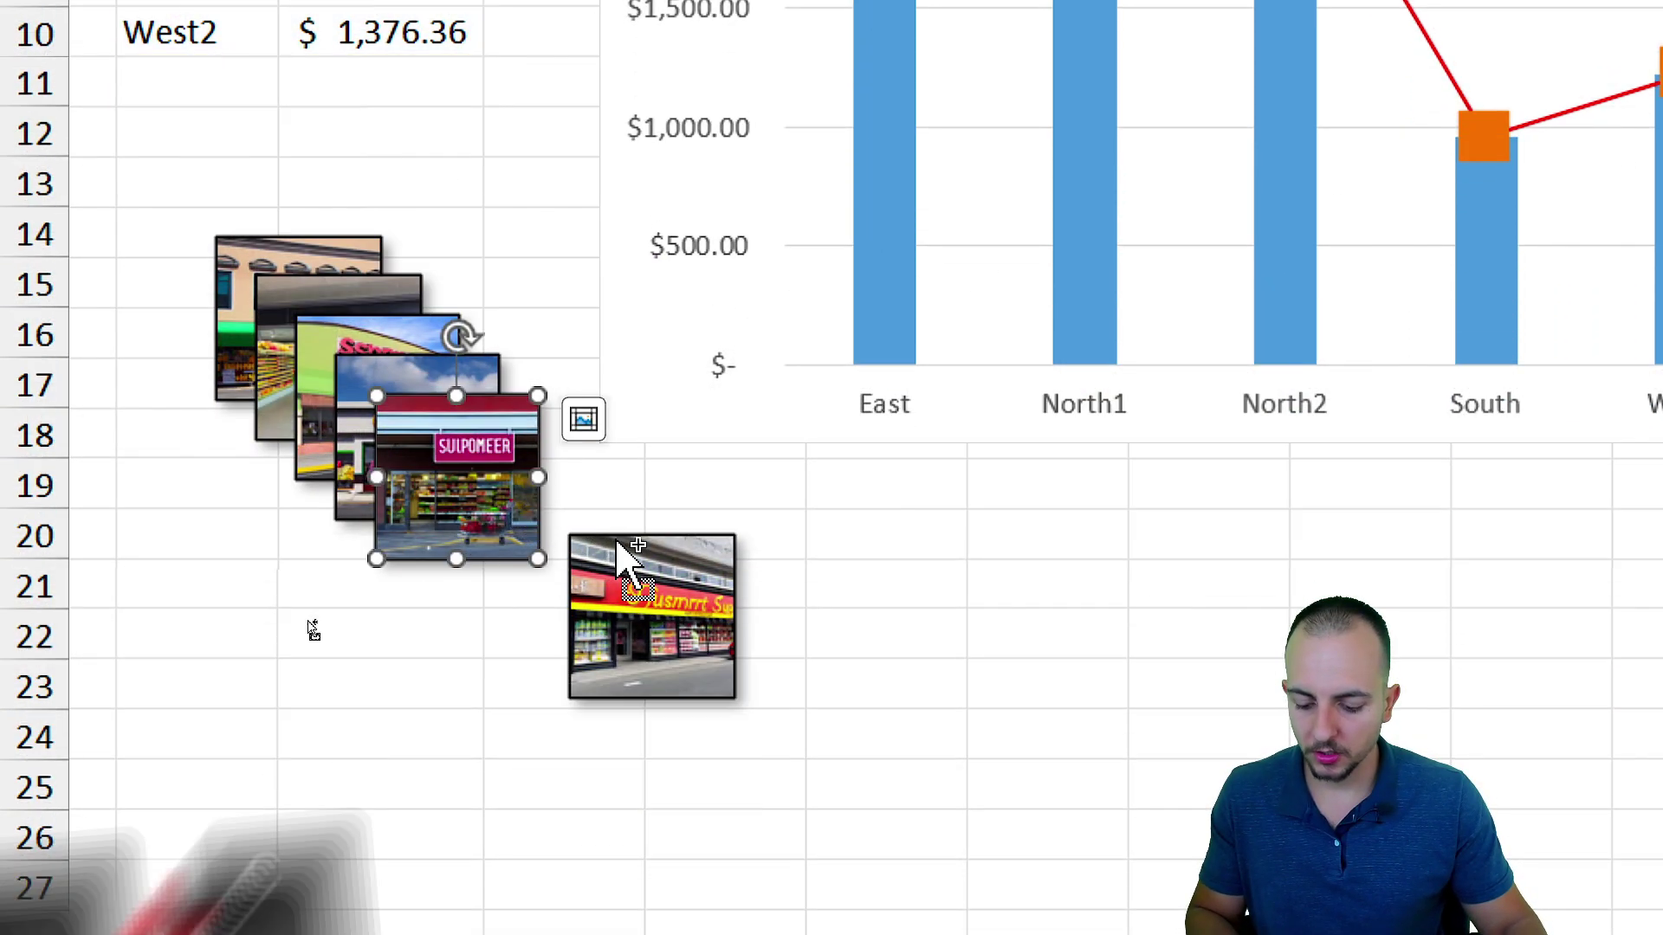
key("ctrl+c")
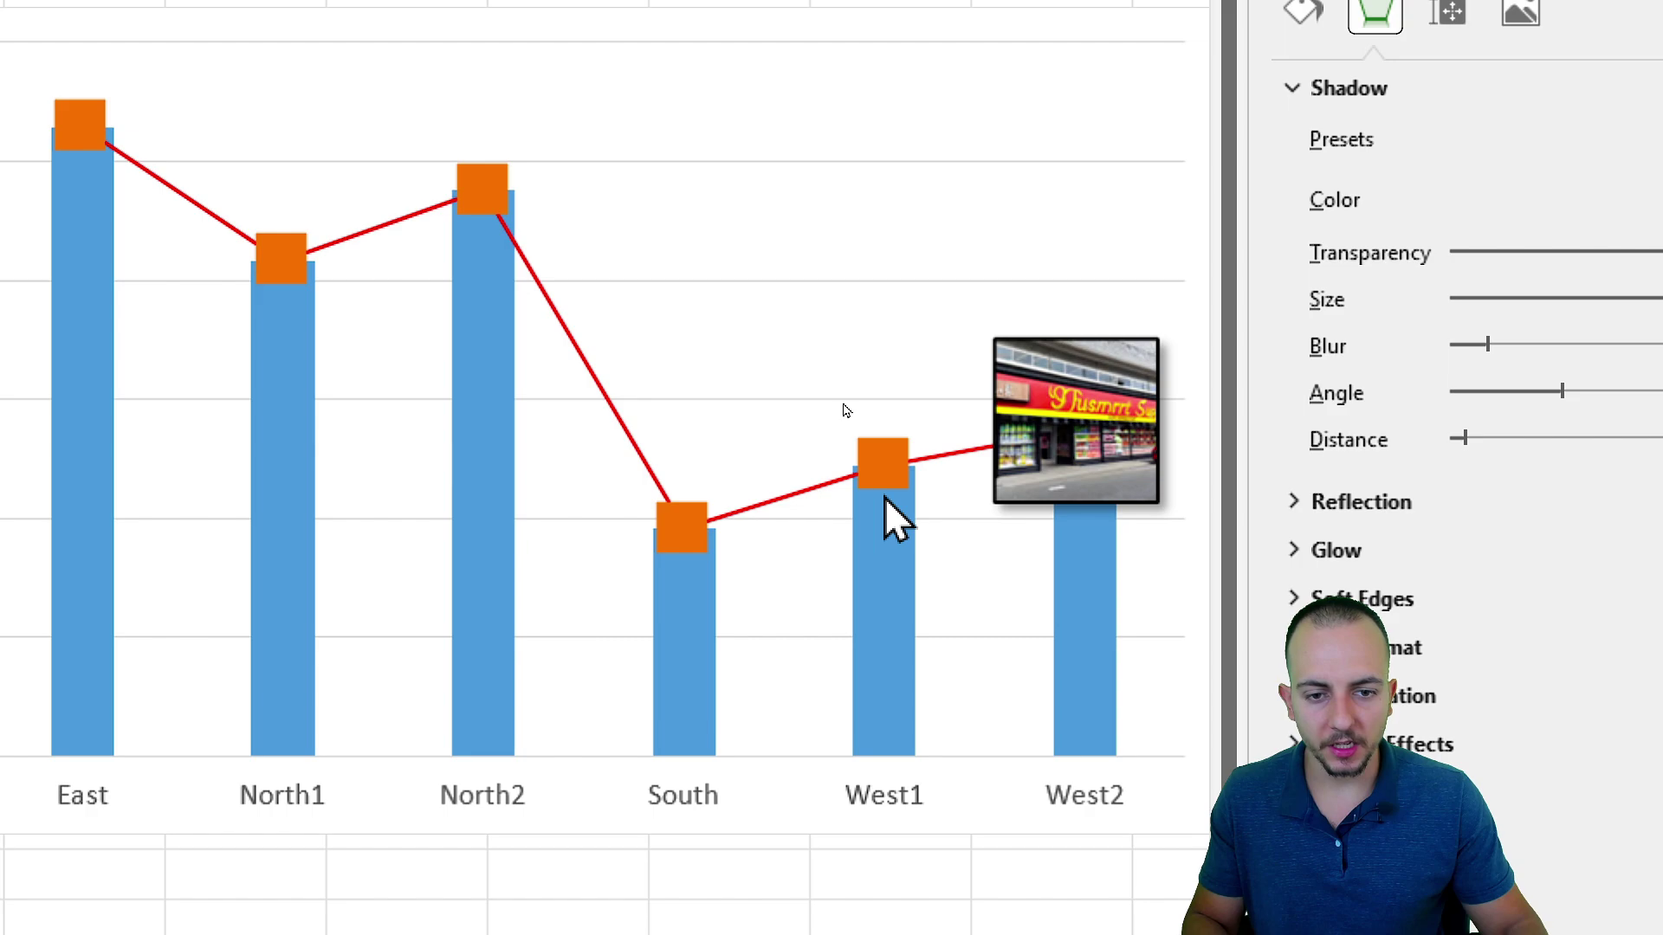
left_click(892, 484)
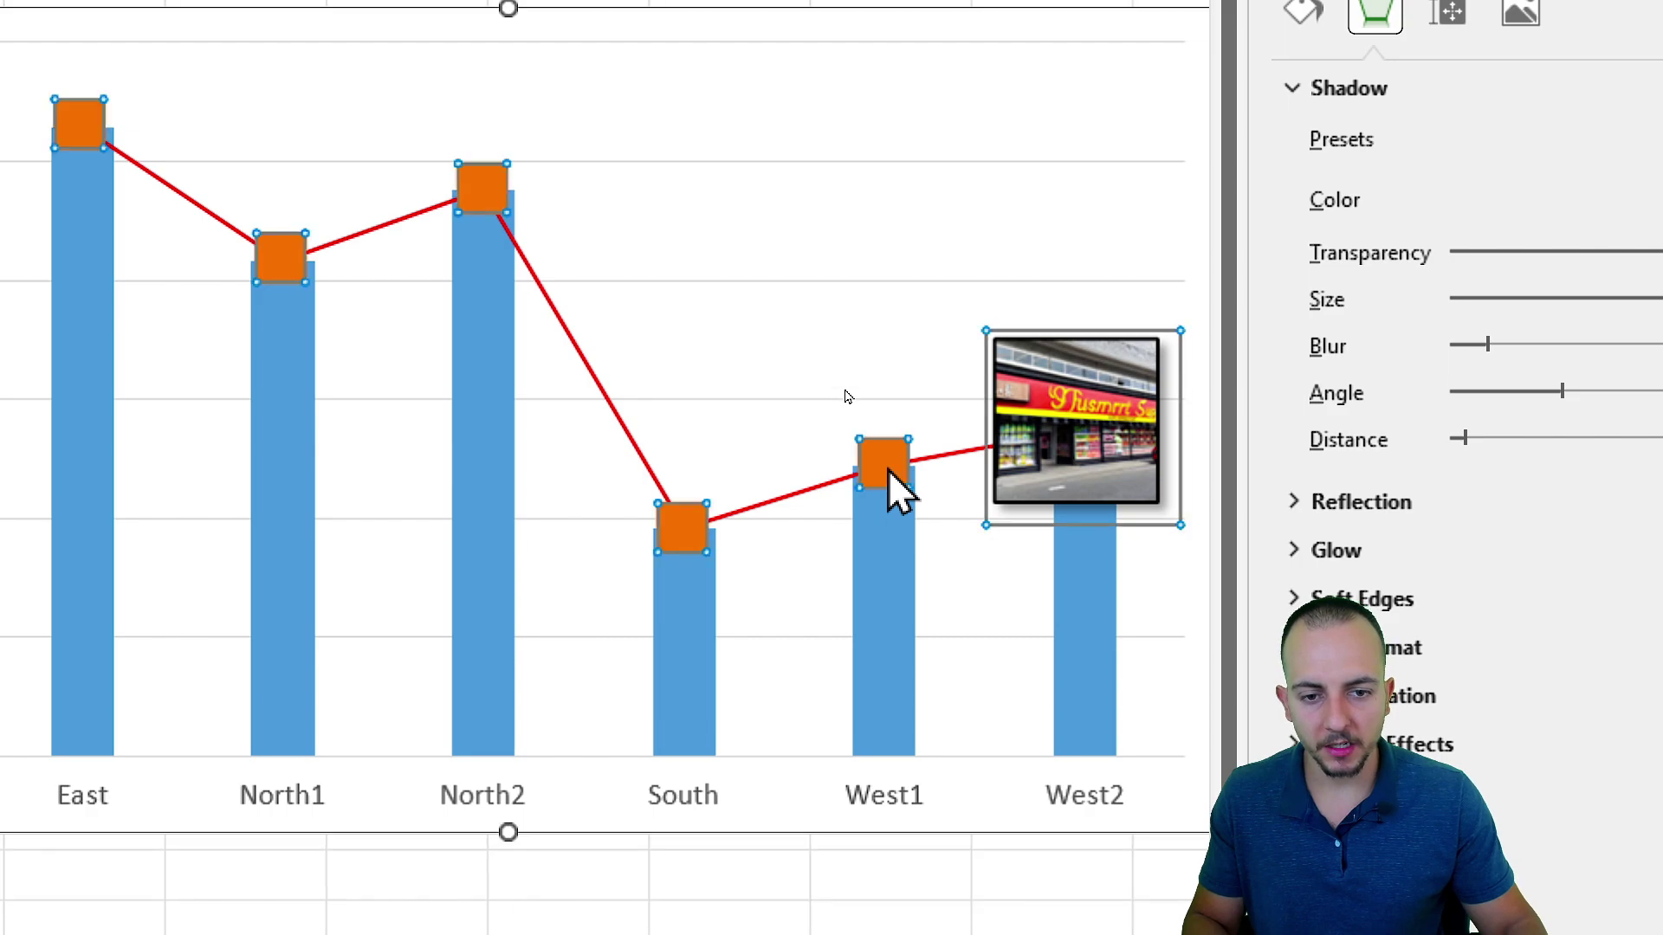
left_click(897, 474)
key("ctrl+v")
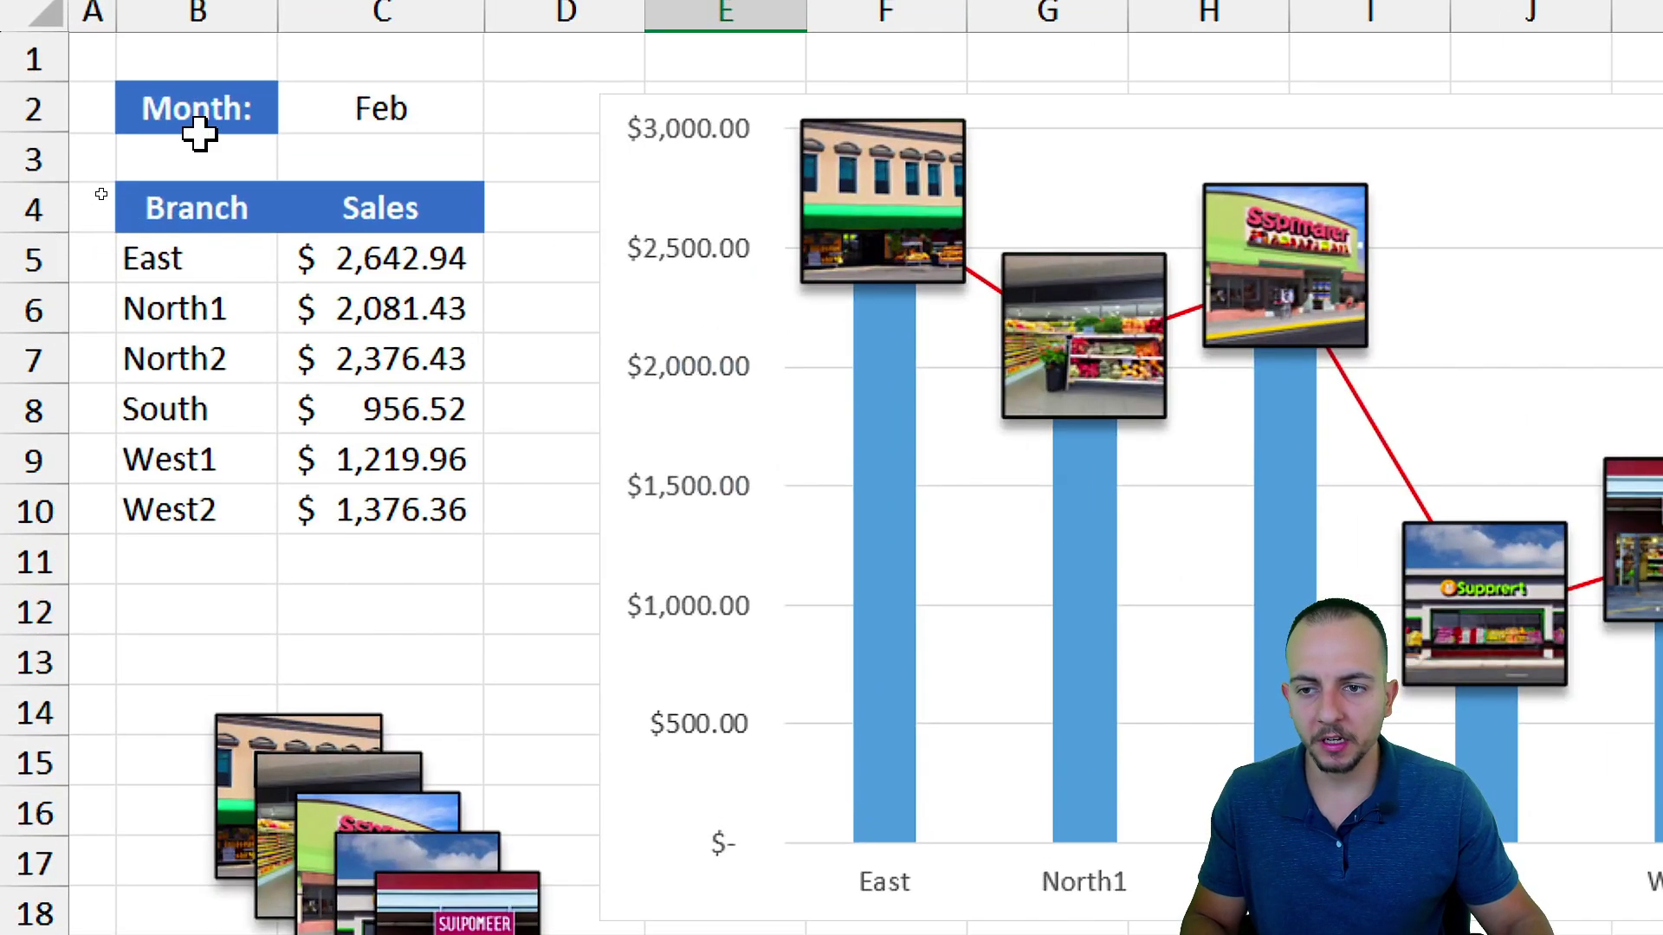
Review the Branch and Sales table B4:C10 and the SUMIFS formula in C7.
left_click(102, 212)
left_click_drag(203, 199, 390, 485)
left_click_drag(141, 341, 289, 341)
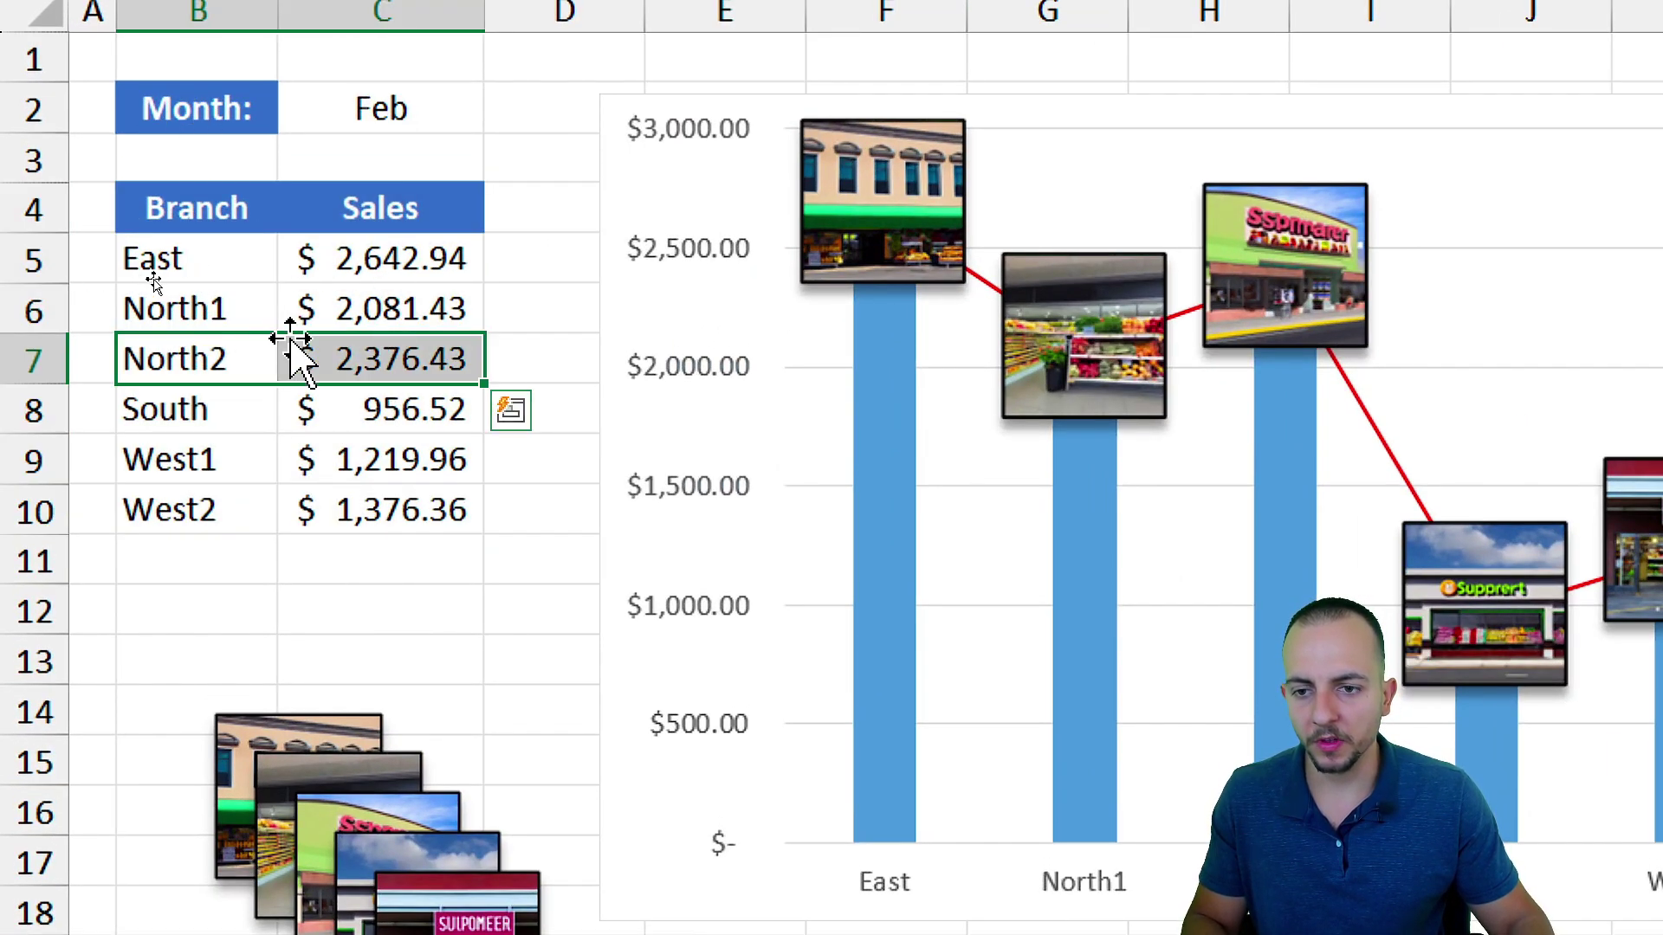
left_click(381, 276)
left_click(386, 355)
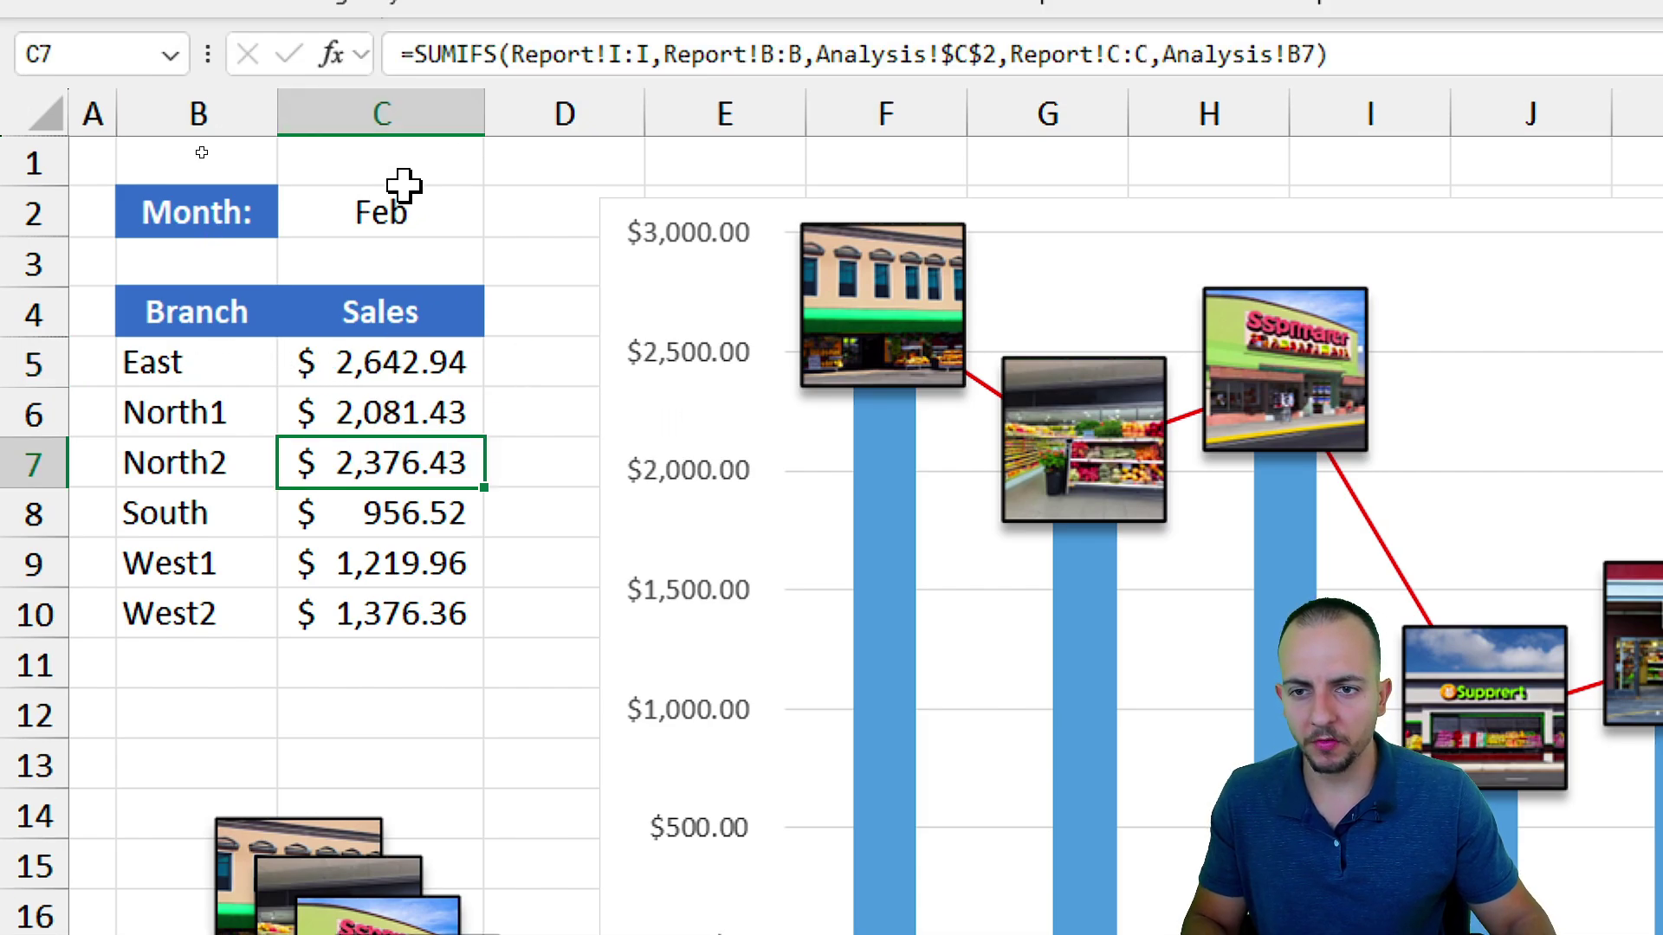
Set the month in cell C2 to May from its dropdown list.
left_click(420, 208)
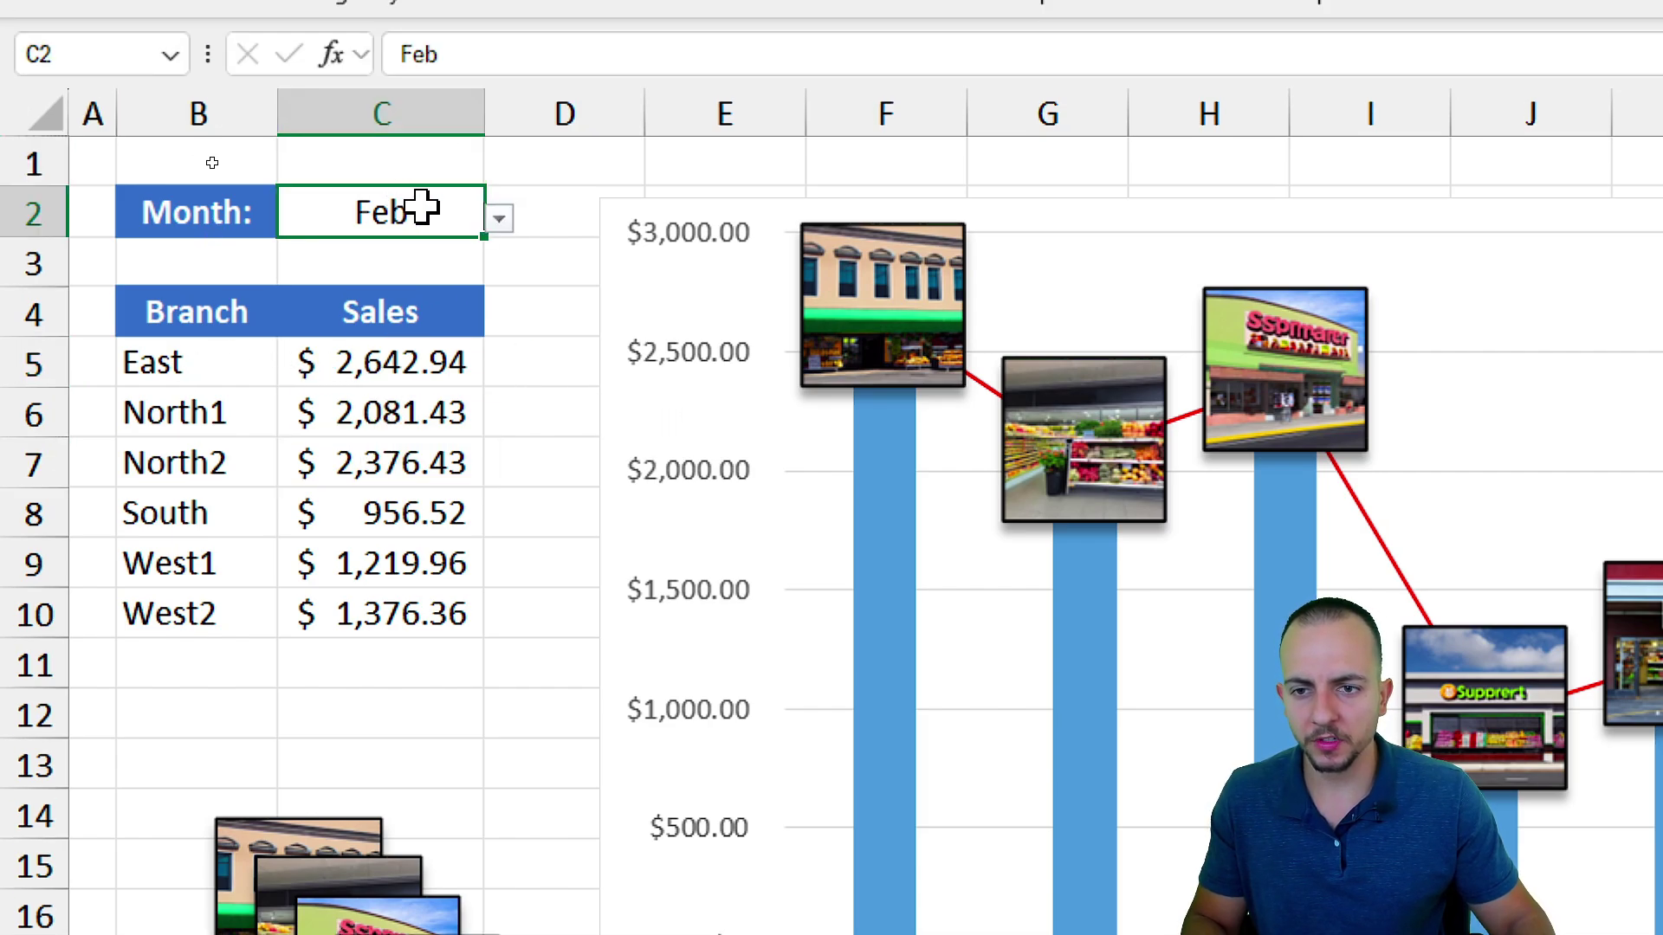
left_click(499, 221)
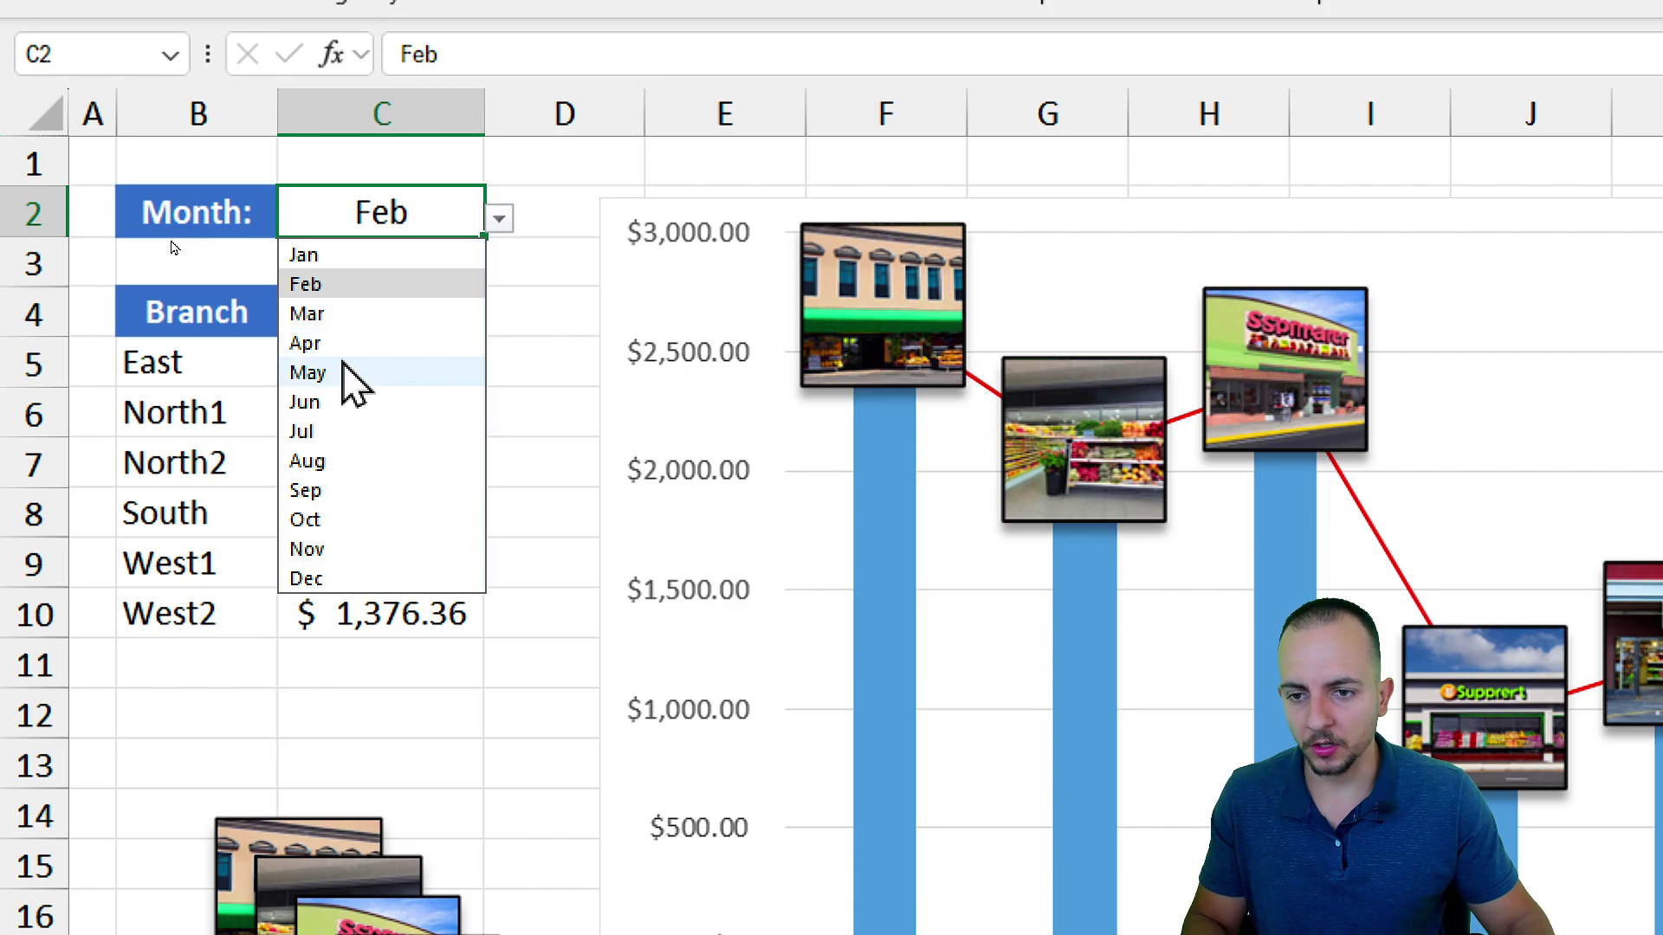
left_click(308, 372)
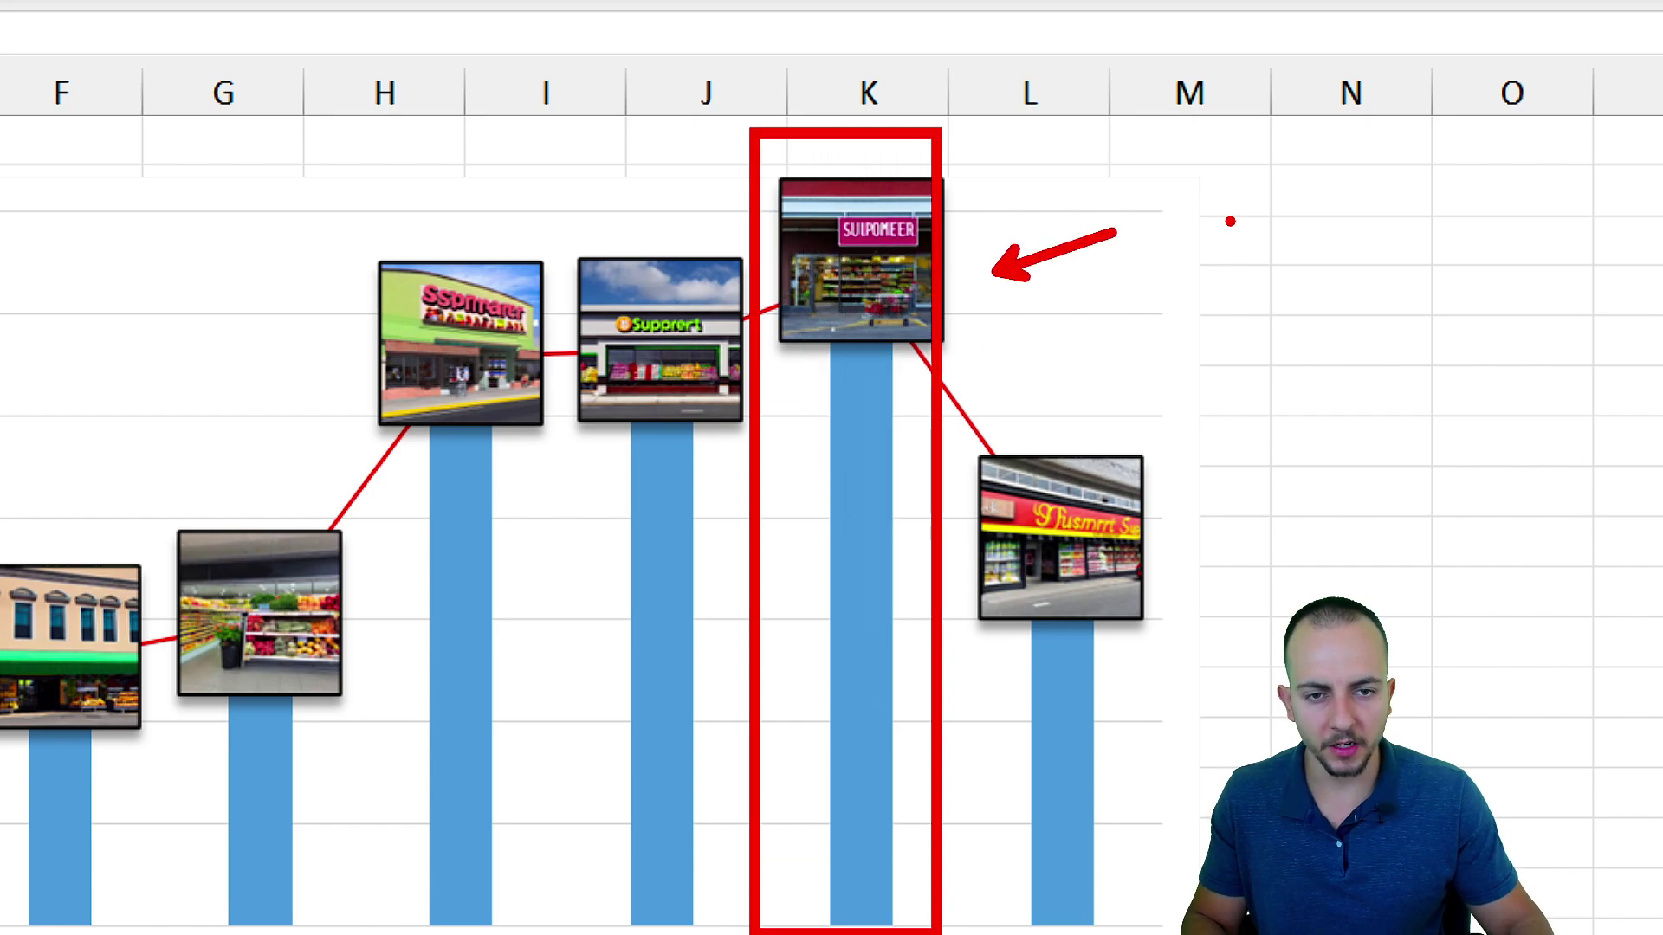
Lower the chart's plot area top edge so West1's photo above the tallest May column fits.
left_click_drag(768, 176, 984, 174)
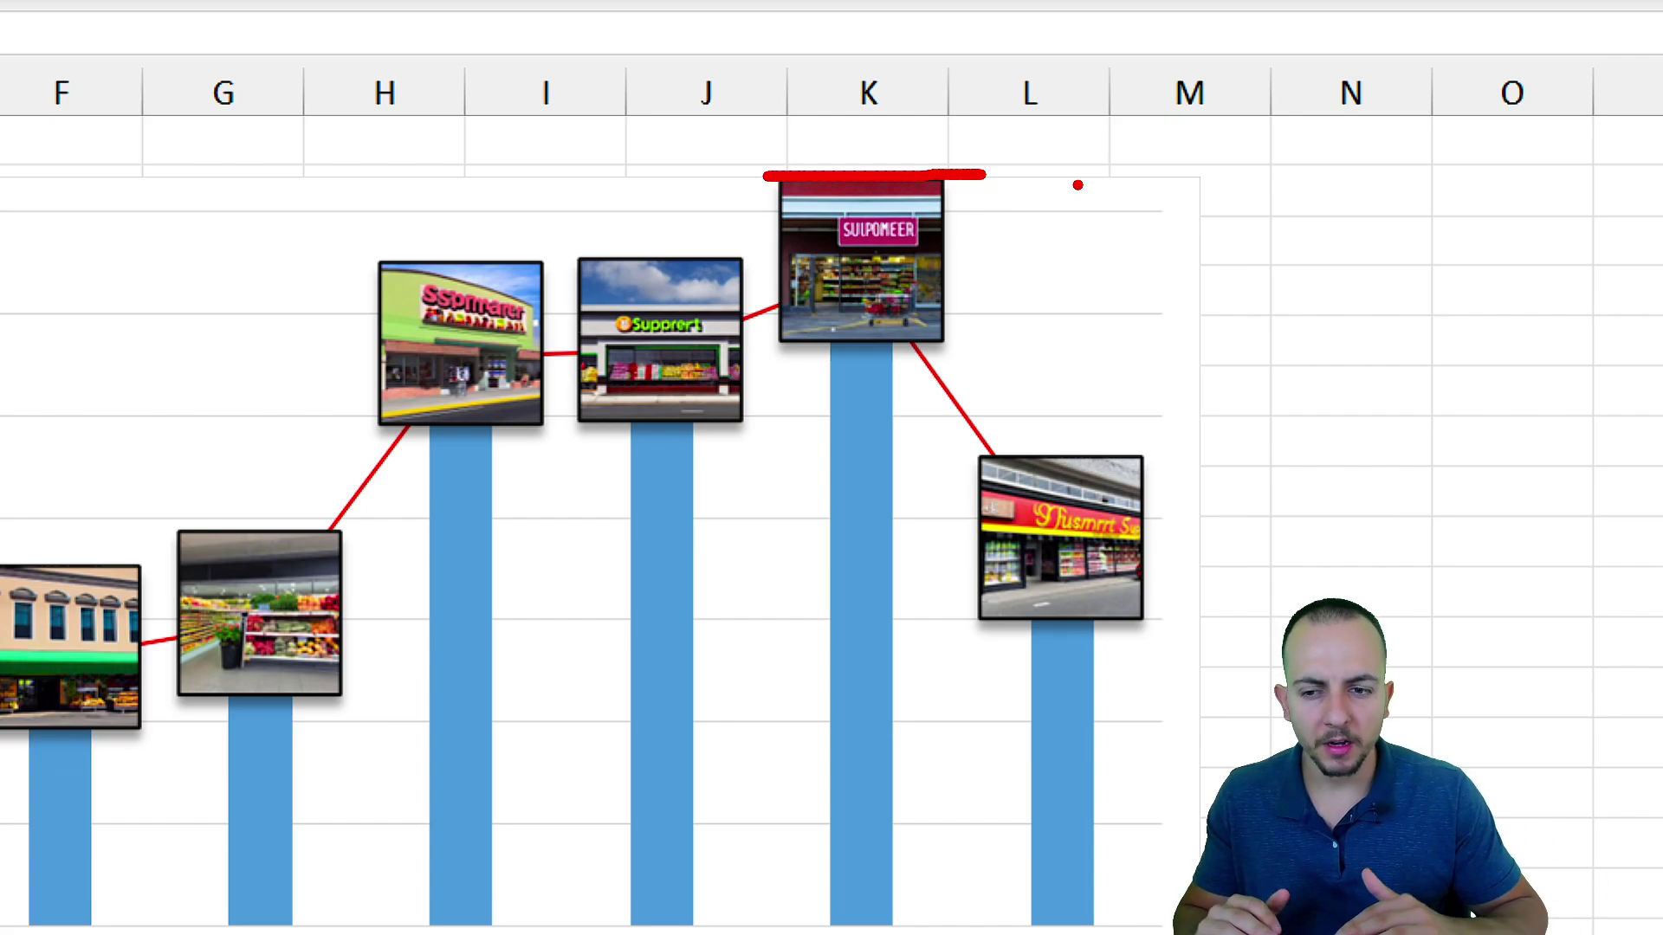
key("Escape")
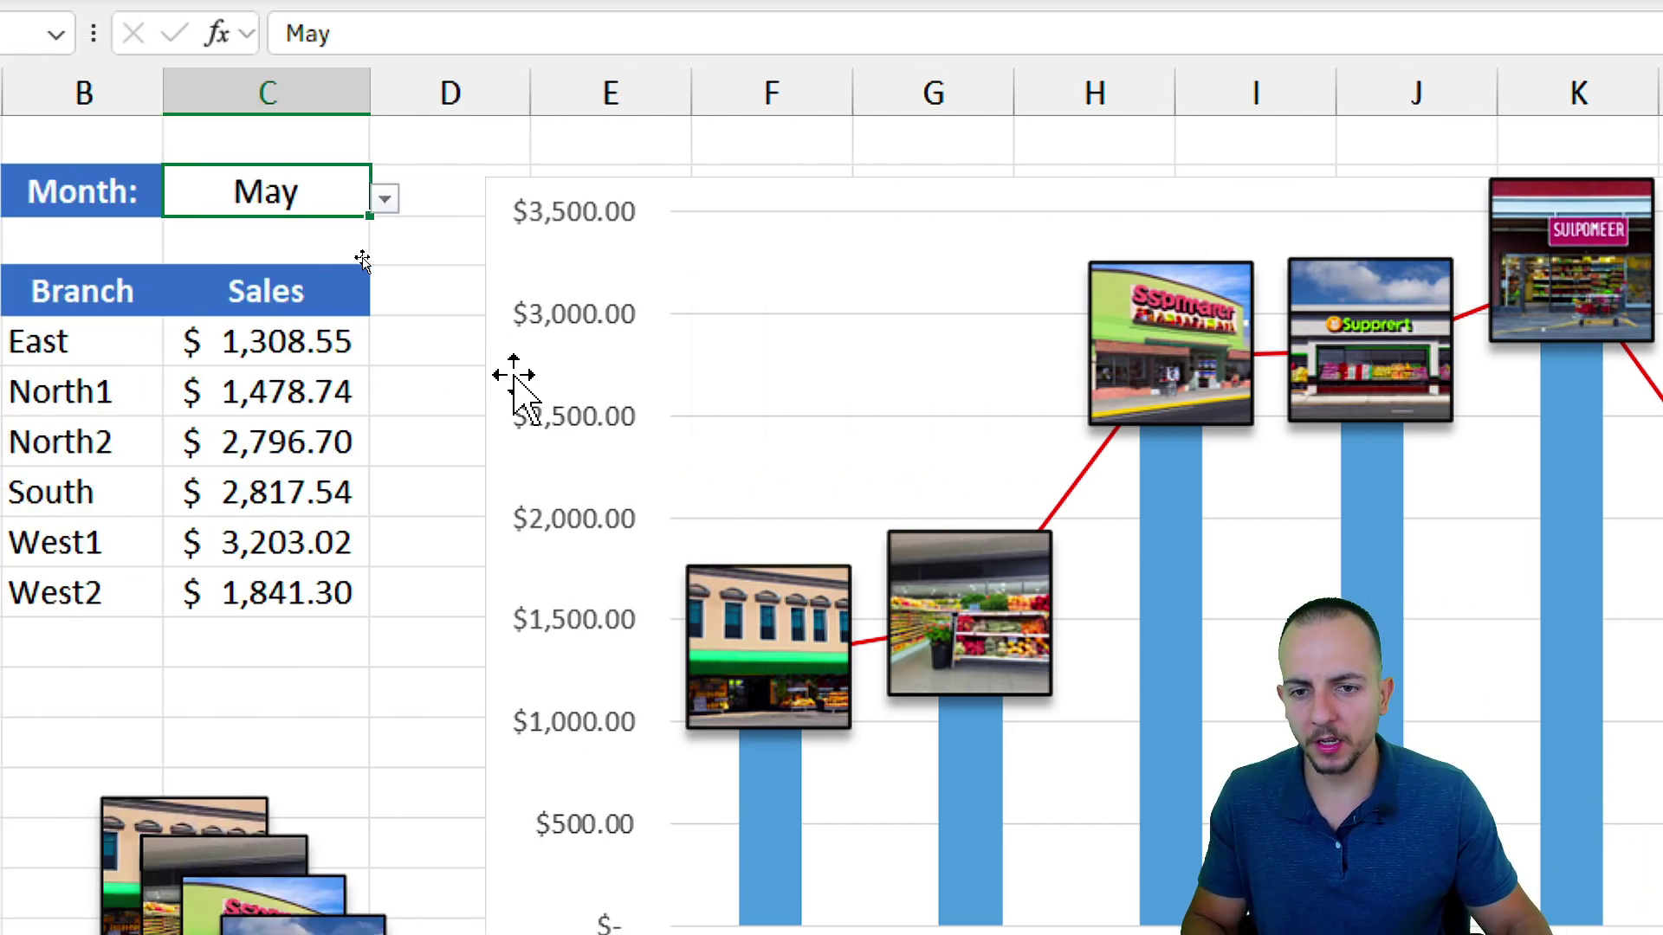
left_click(112, 350)
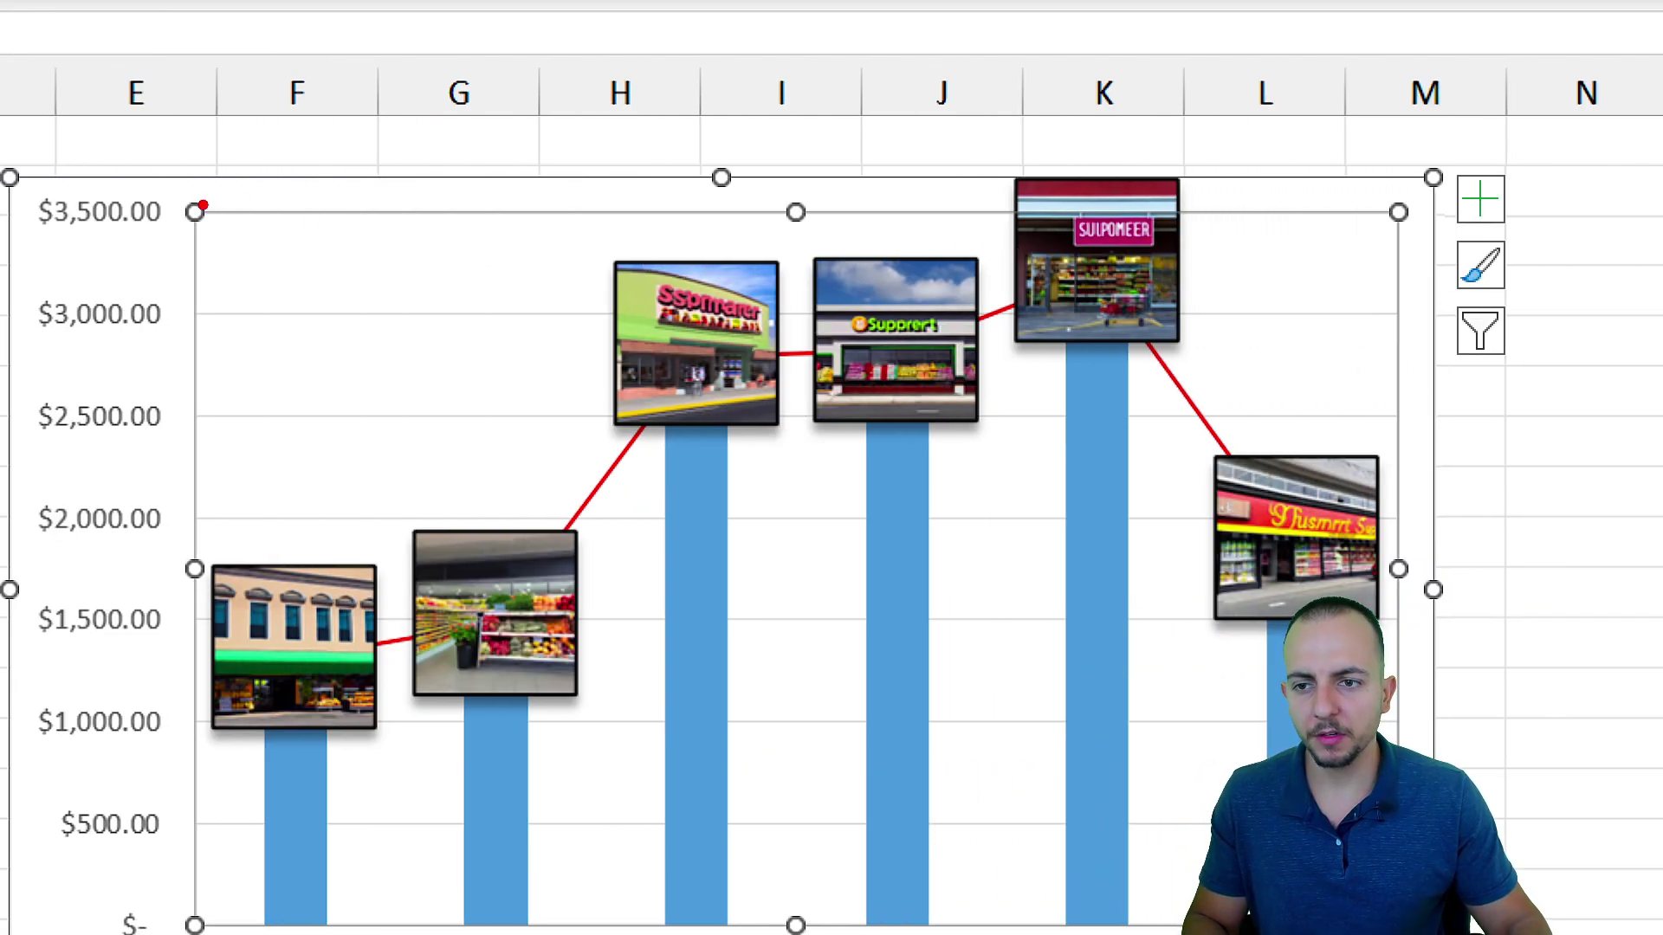
mouse_move(21, 178)
left_mouse_down()
mouse_move(1180, 824)
mouse_move(1430, 930)
left_mouse_up()
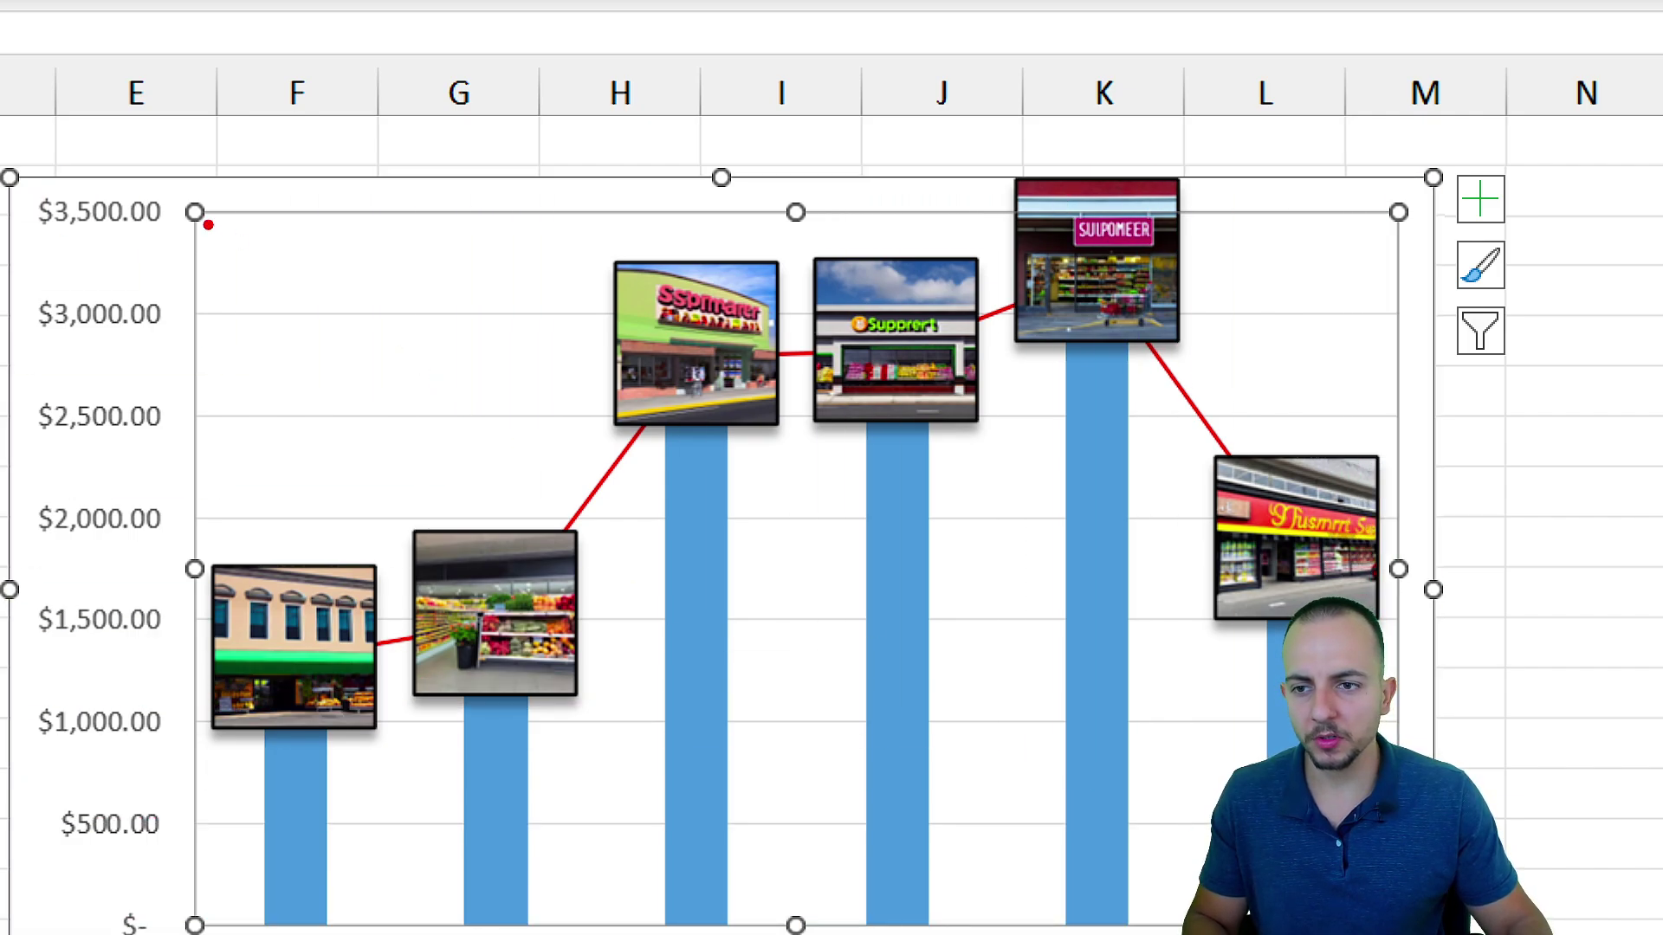
mouse_move(190, 214)
left_mouse_down()
mouse_move(508, 464)
mouse_move(1288, 842)
mouse_move(1406, 931)
left_mouse_up()
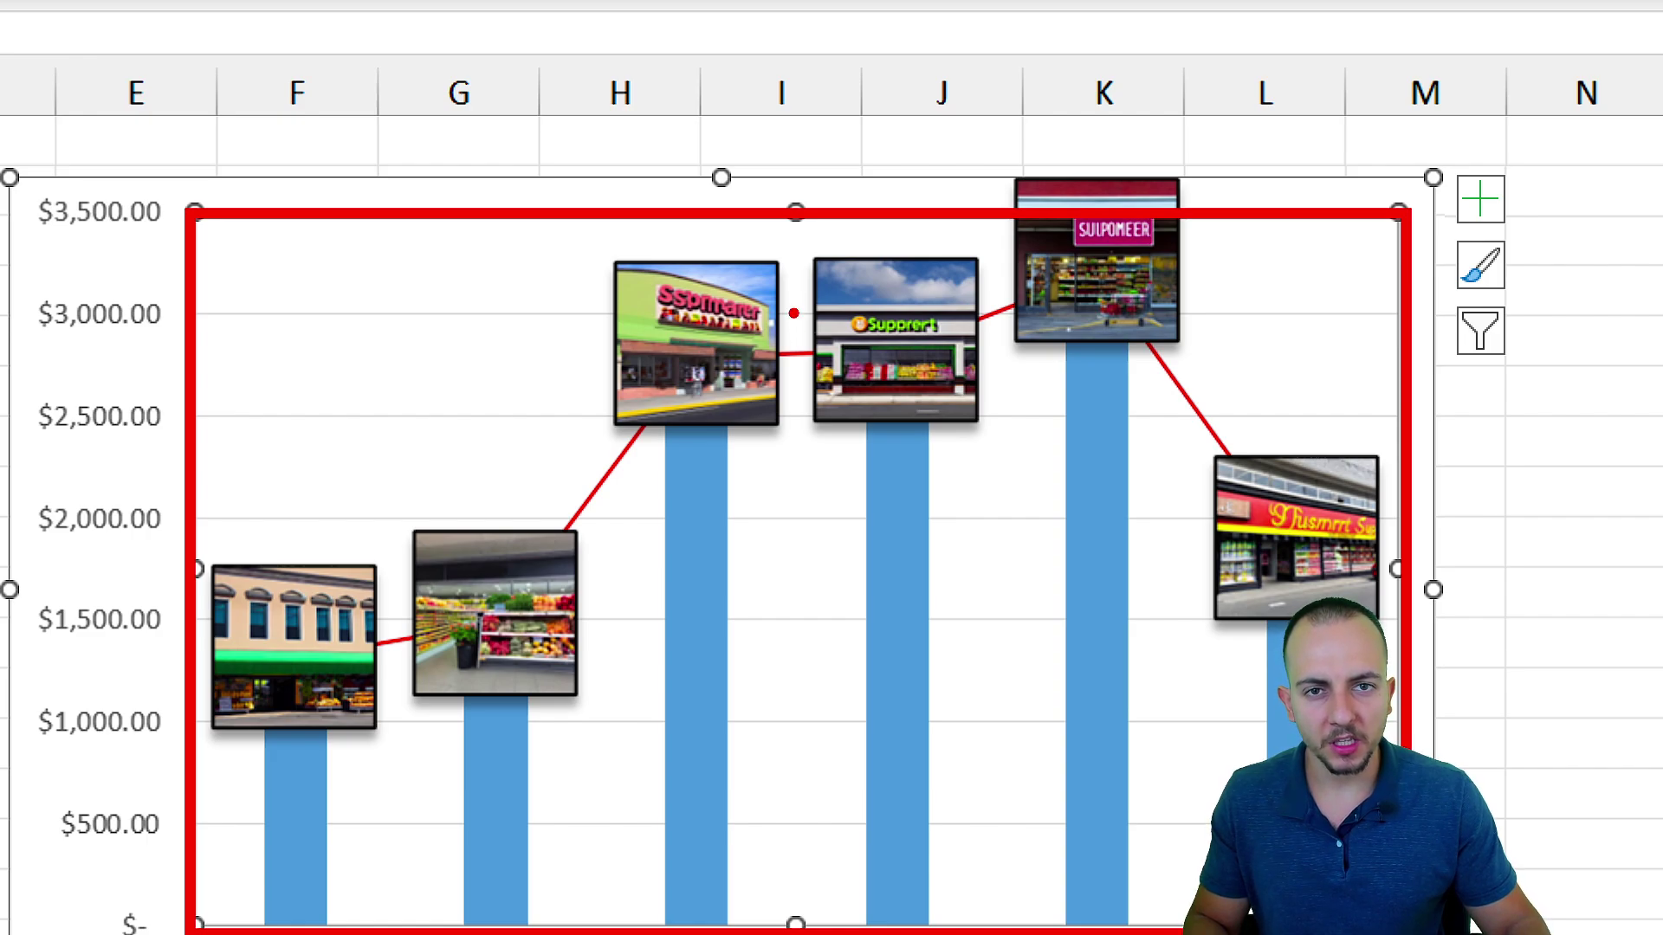
mouse_move(814, 192)
left_mouse_down()
mouse_move(743, 221)
mouse_move(805, 178)
left_mouse_up()
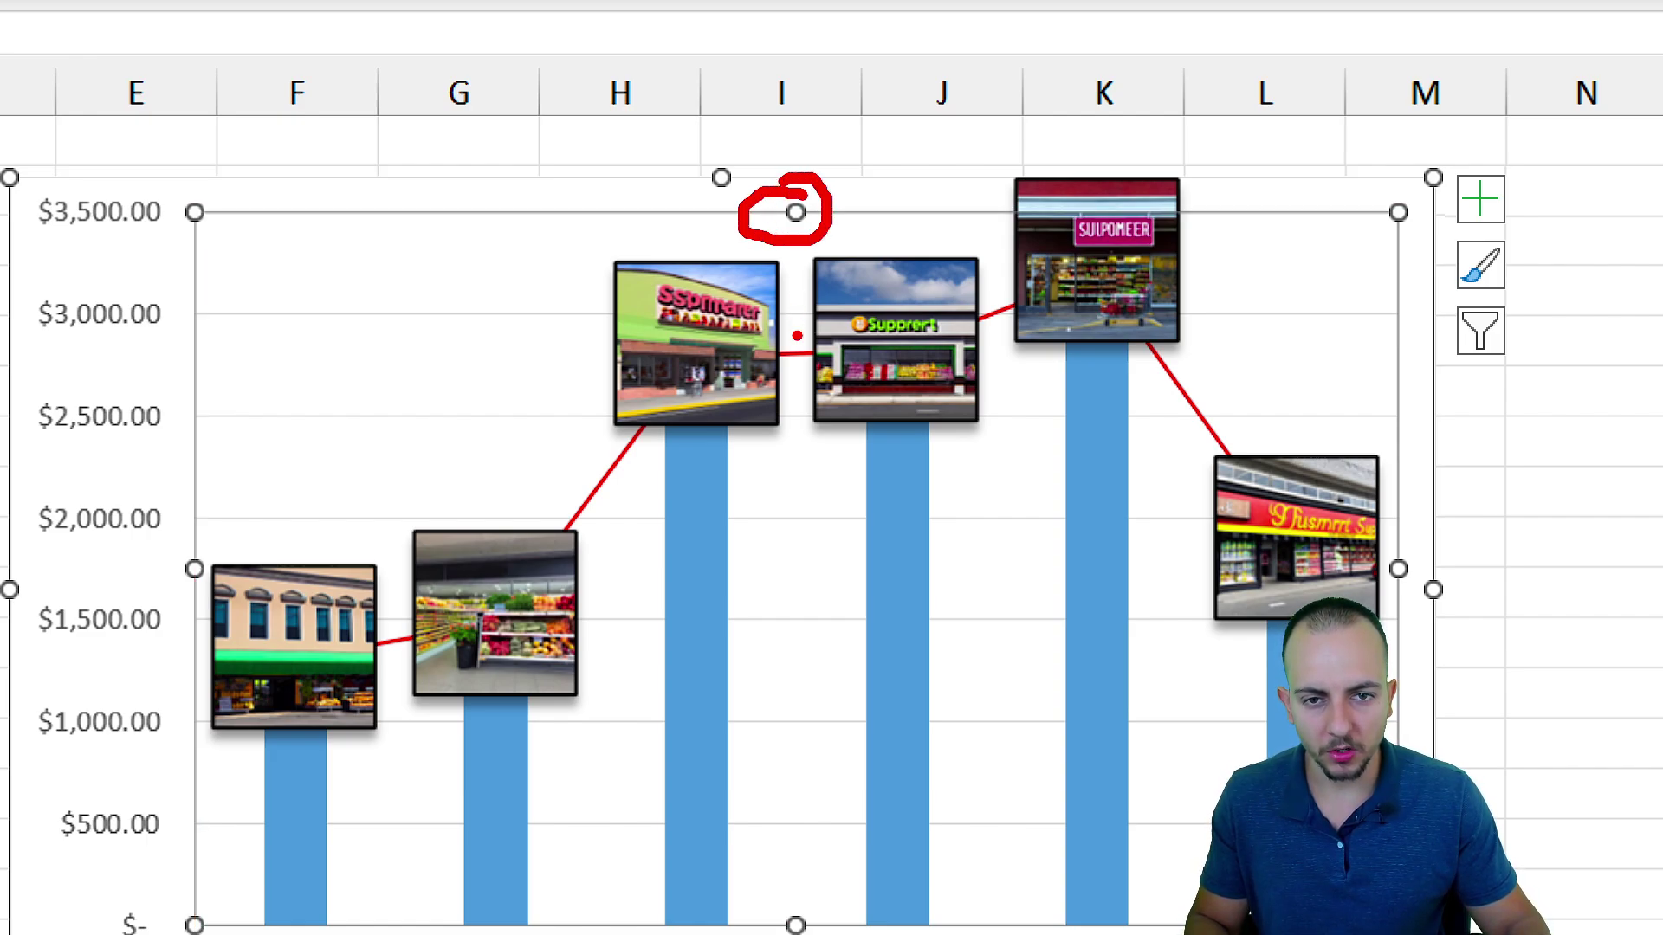
left_click_drag(795, 234, 795, 343)
left_click_drag(796, 213, 795, 267)
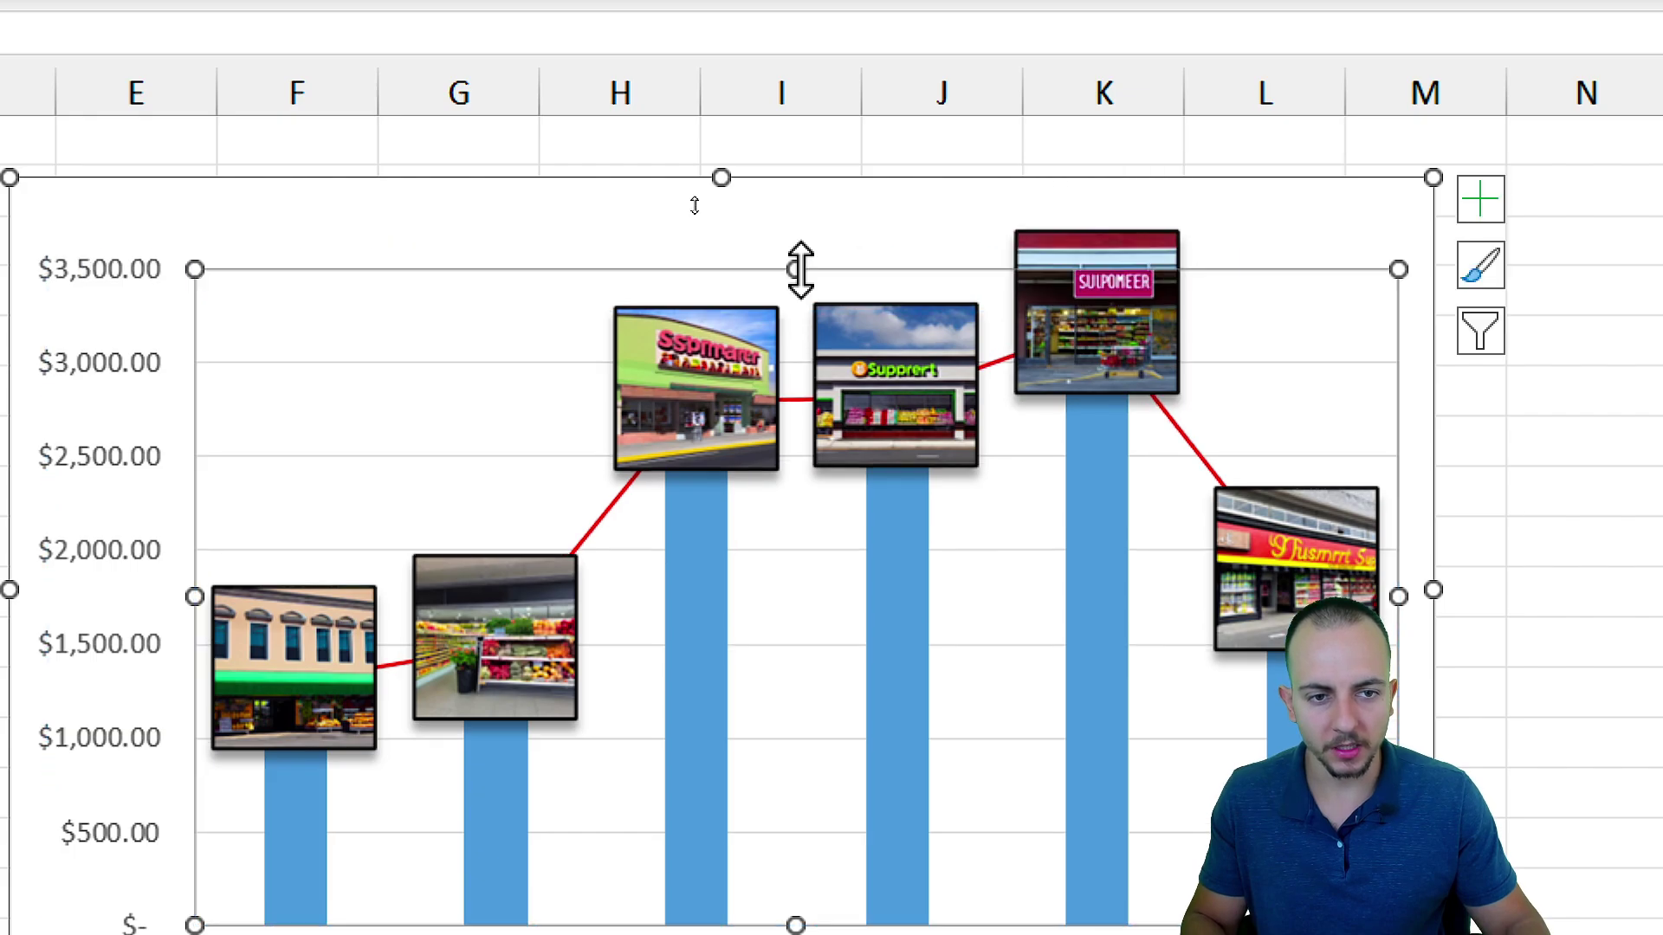
left_click_drag(990, 190, 1234, 424)
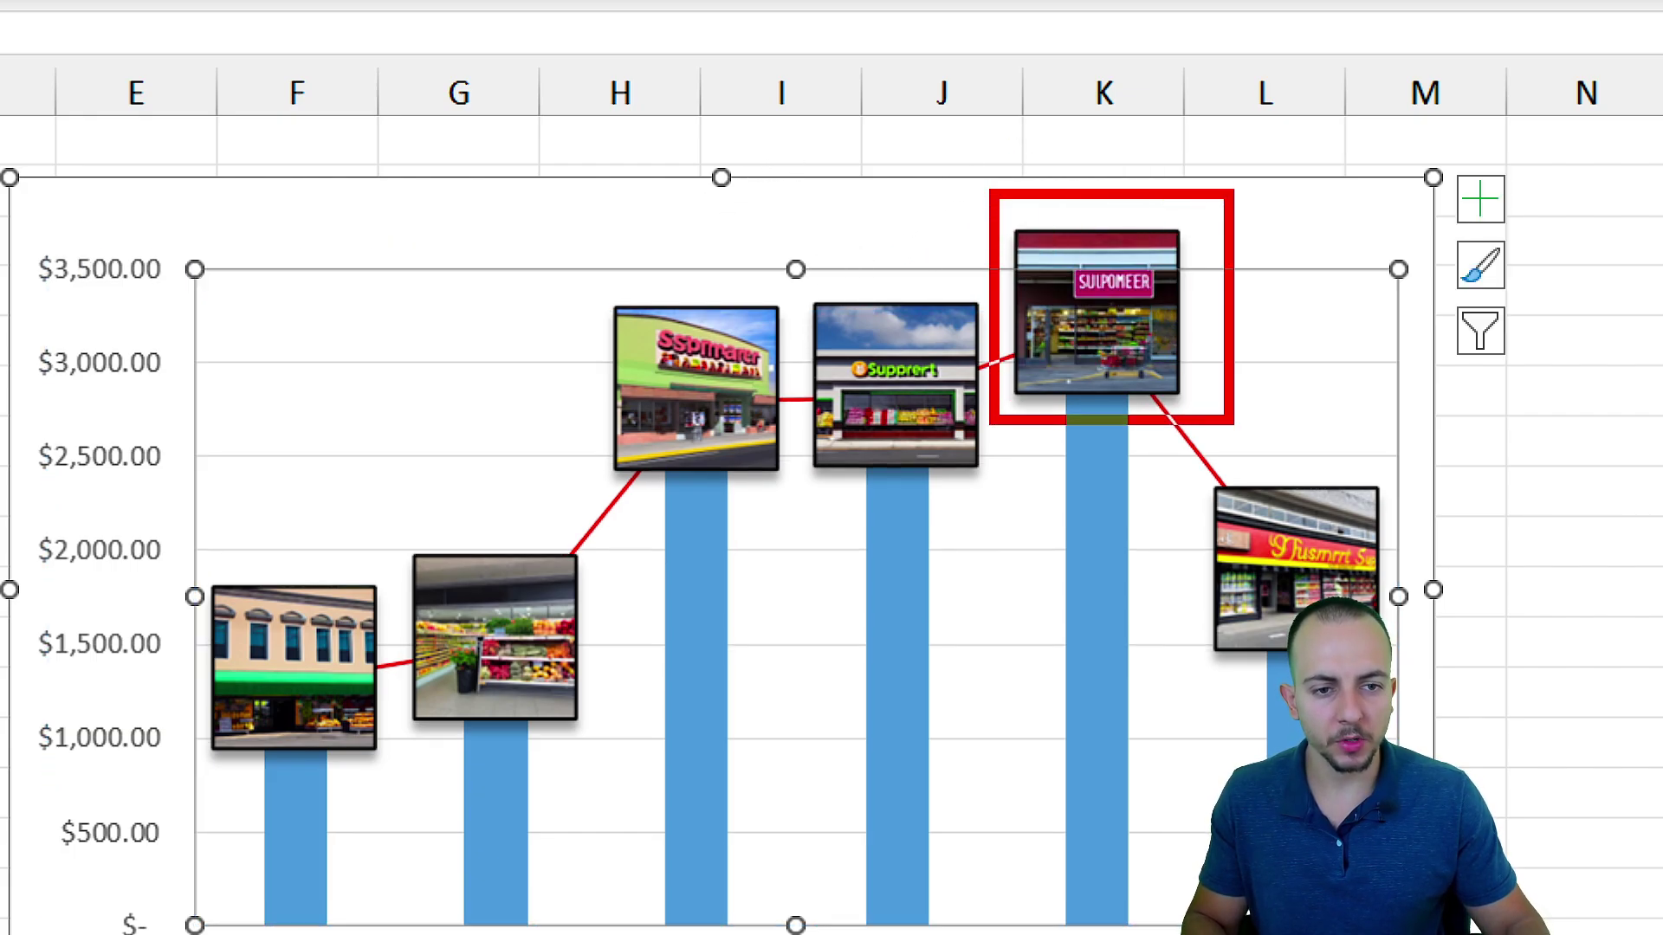
left_click_drag(1257, 352, 1386, 352)
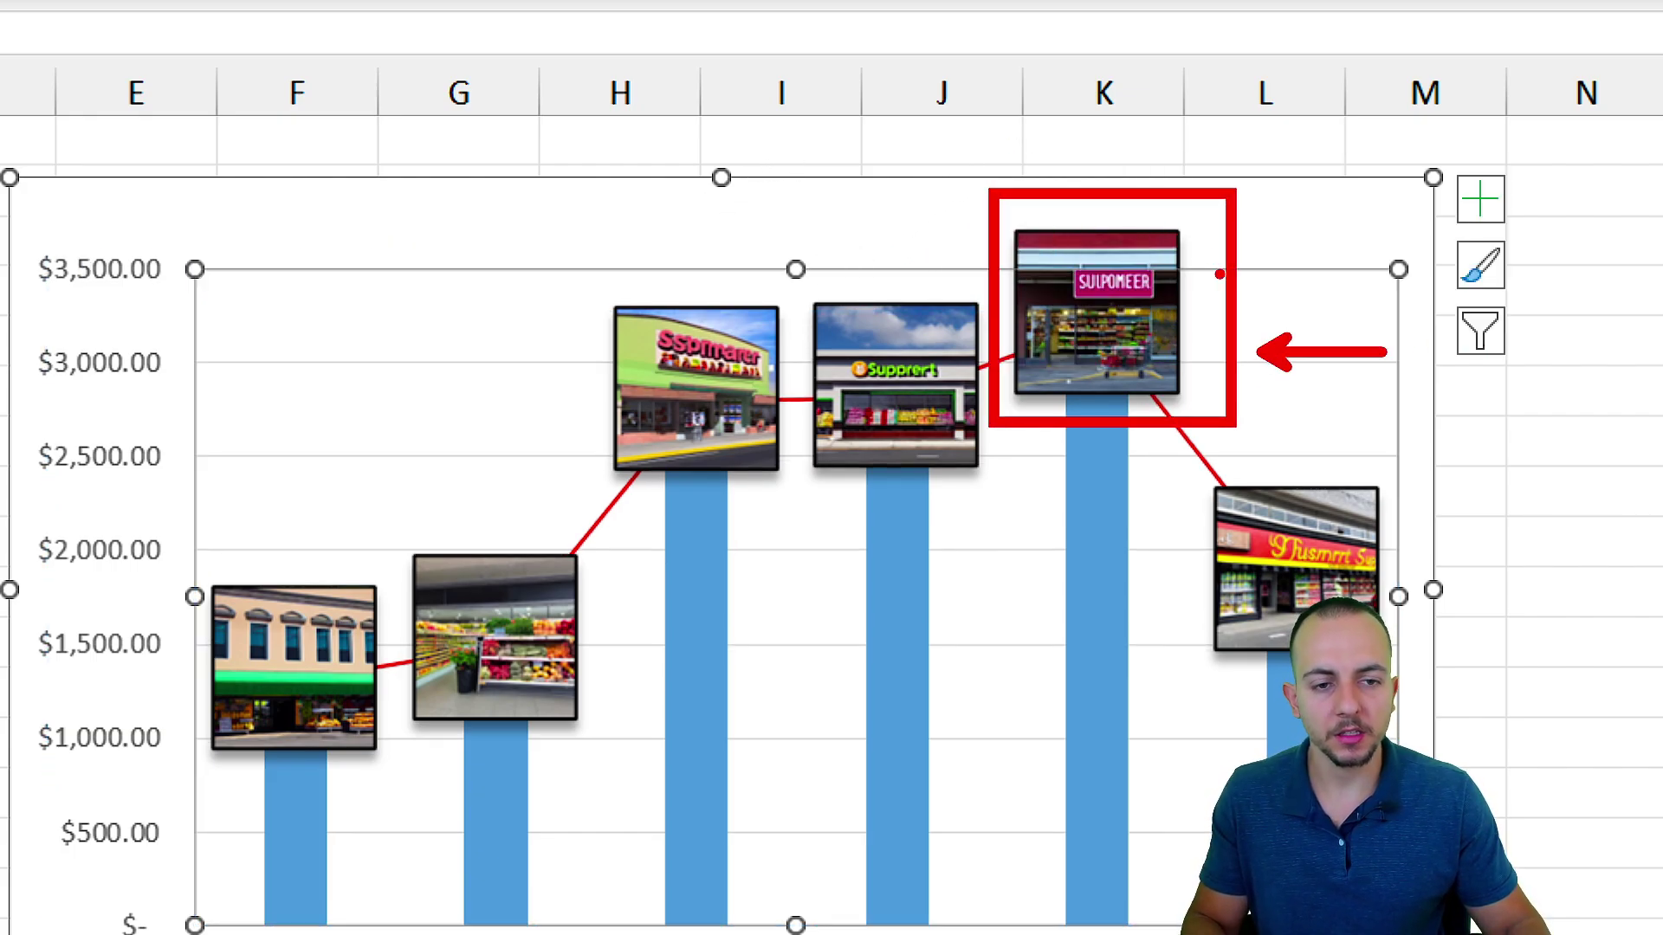
mouse_move(1061, 186)
left_mouse_down()
mouse_move(1134, 97)
mouse_move(1164, 157)
left_mouse_up()
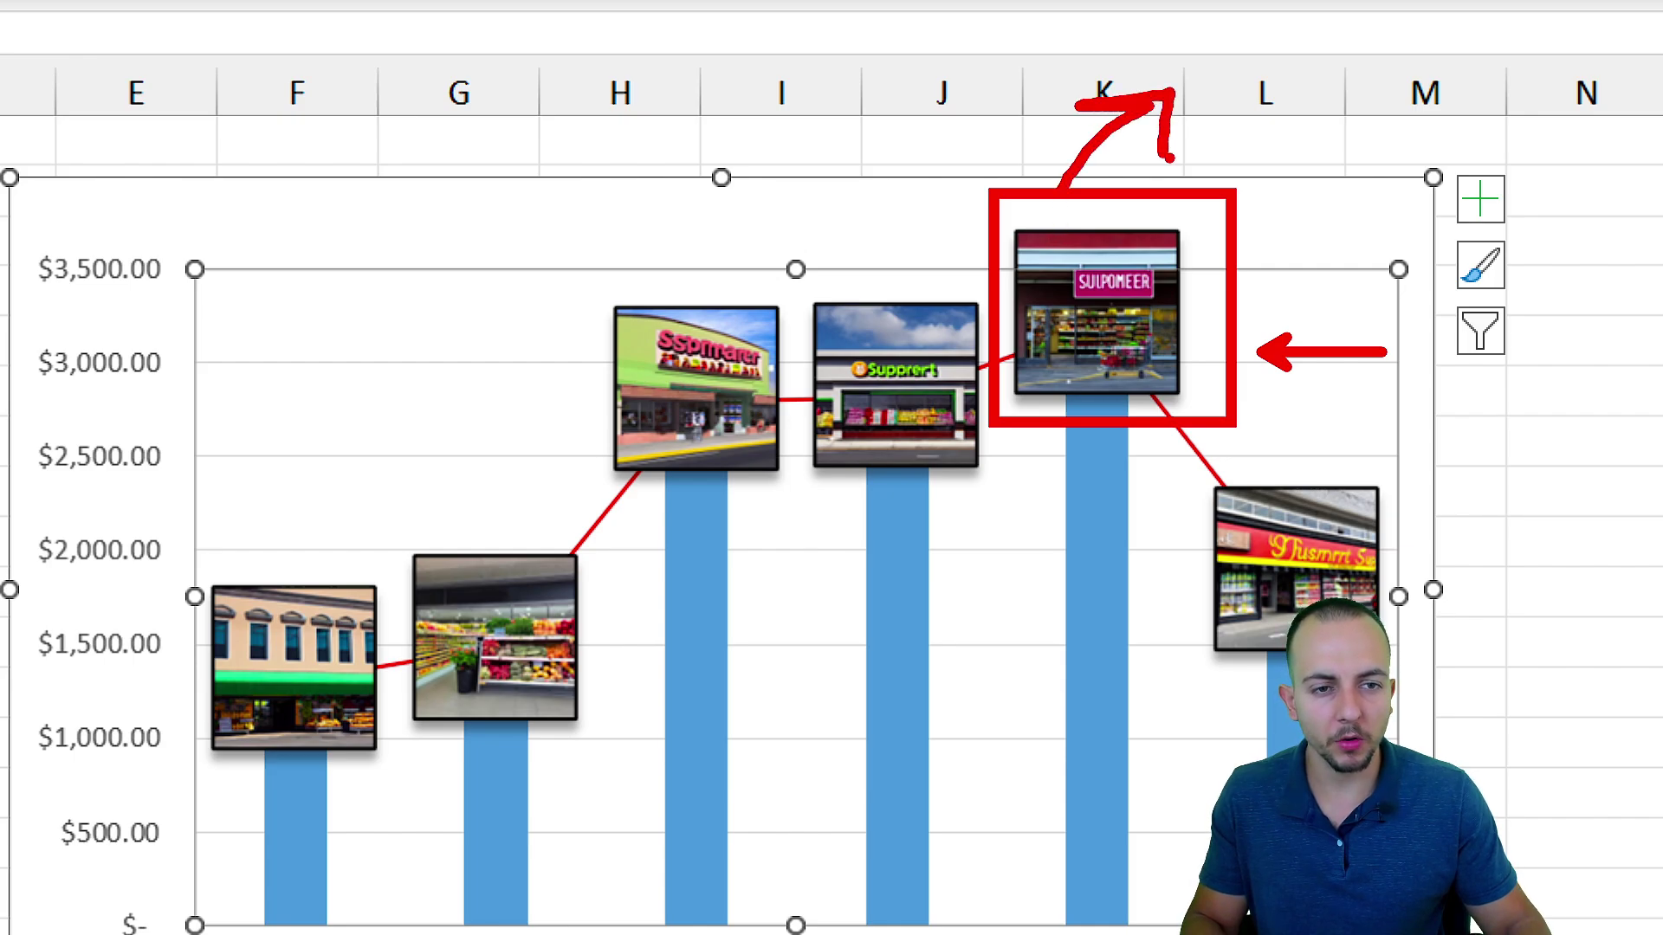
key("Escape")
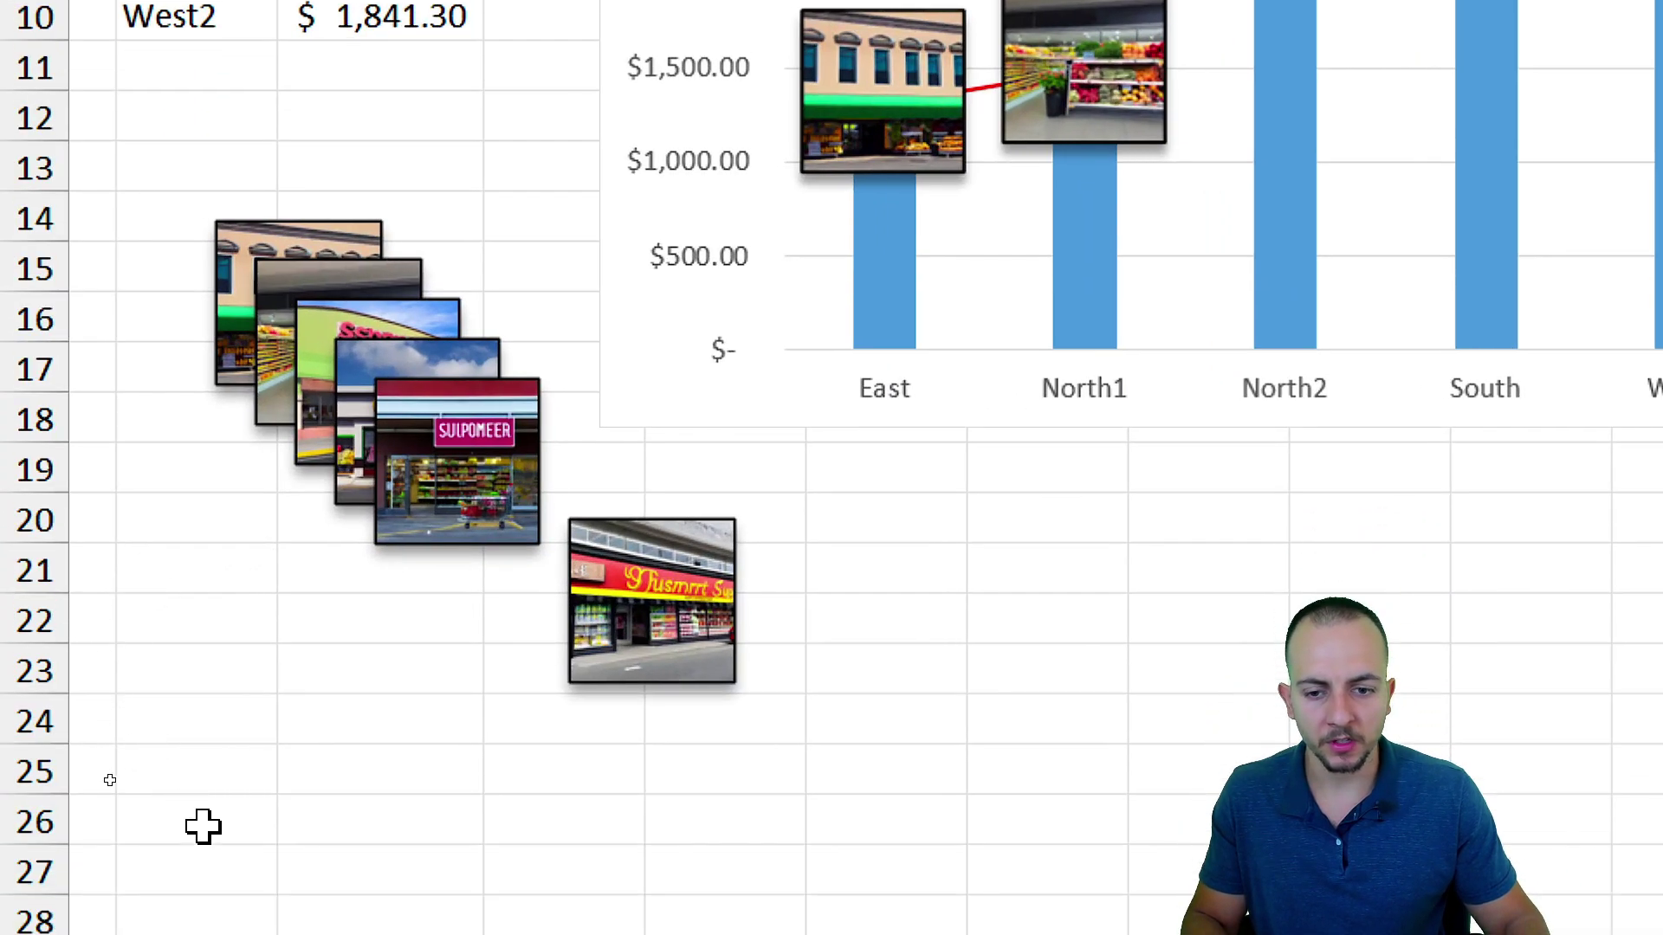
Delete the five leftover store photos, including SULPOMEER, stacked beside the table.
left_click(641, 500)
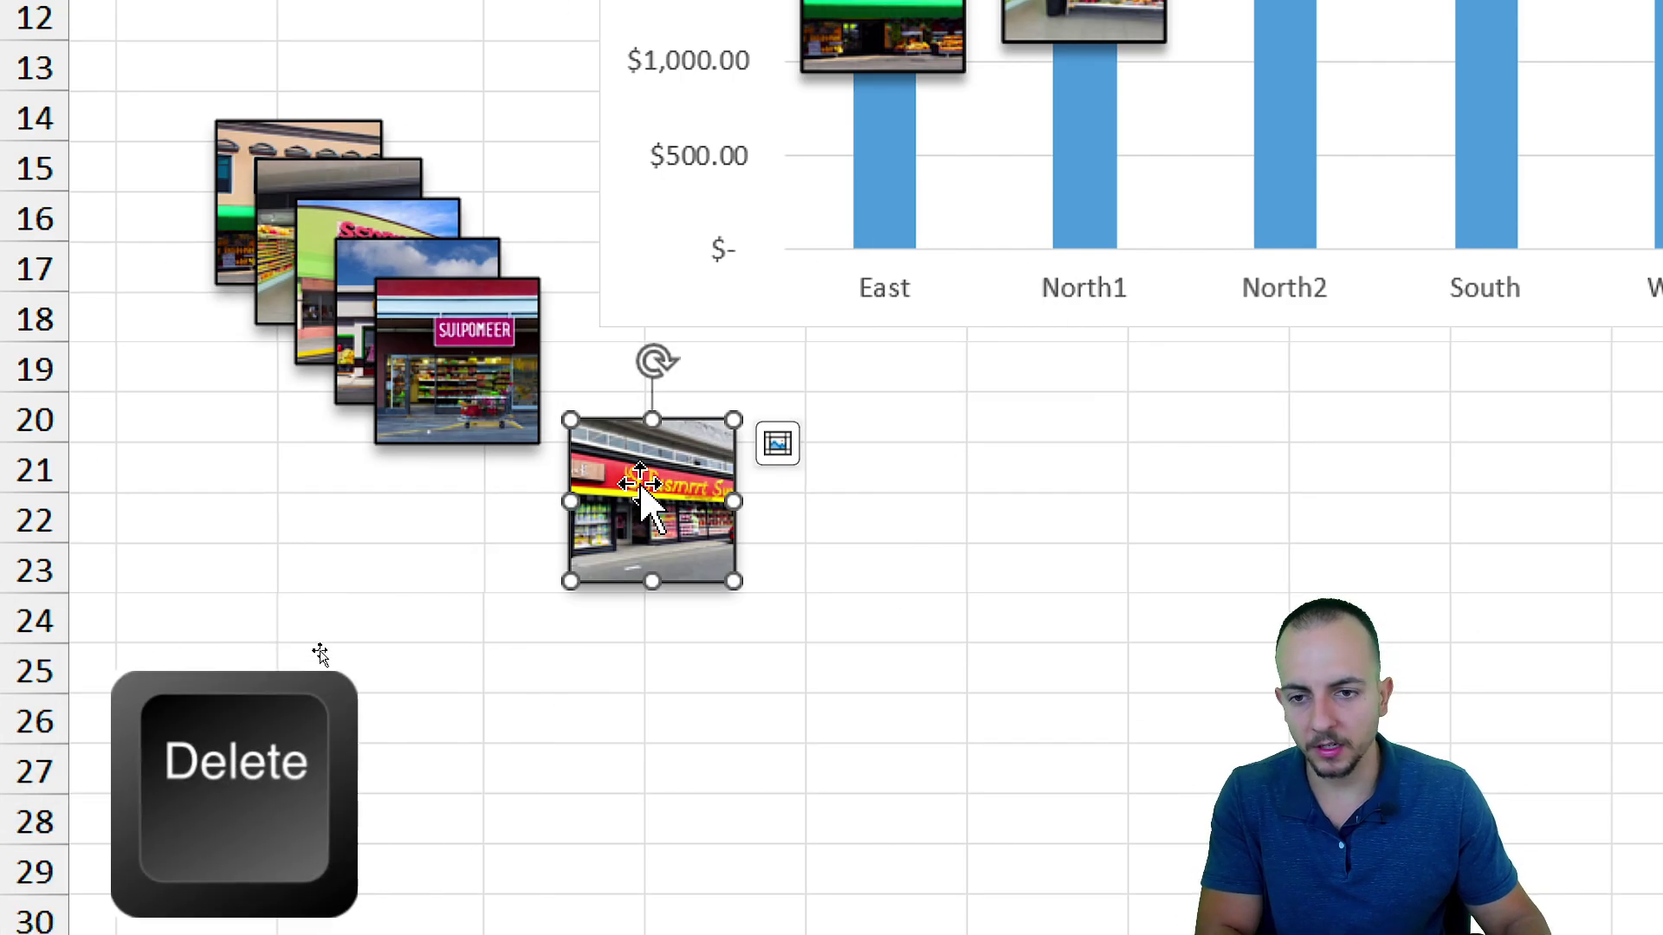
key("Delete")
left_click(419, 401)
key("Delete")
left_click(382, 322)
key("Delete")
left_click(346, 259)
key("Delete")
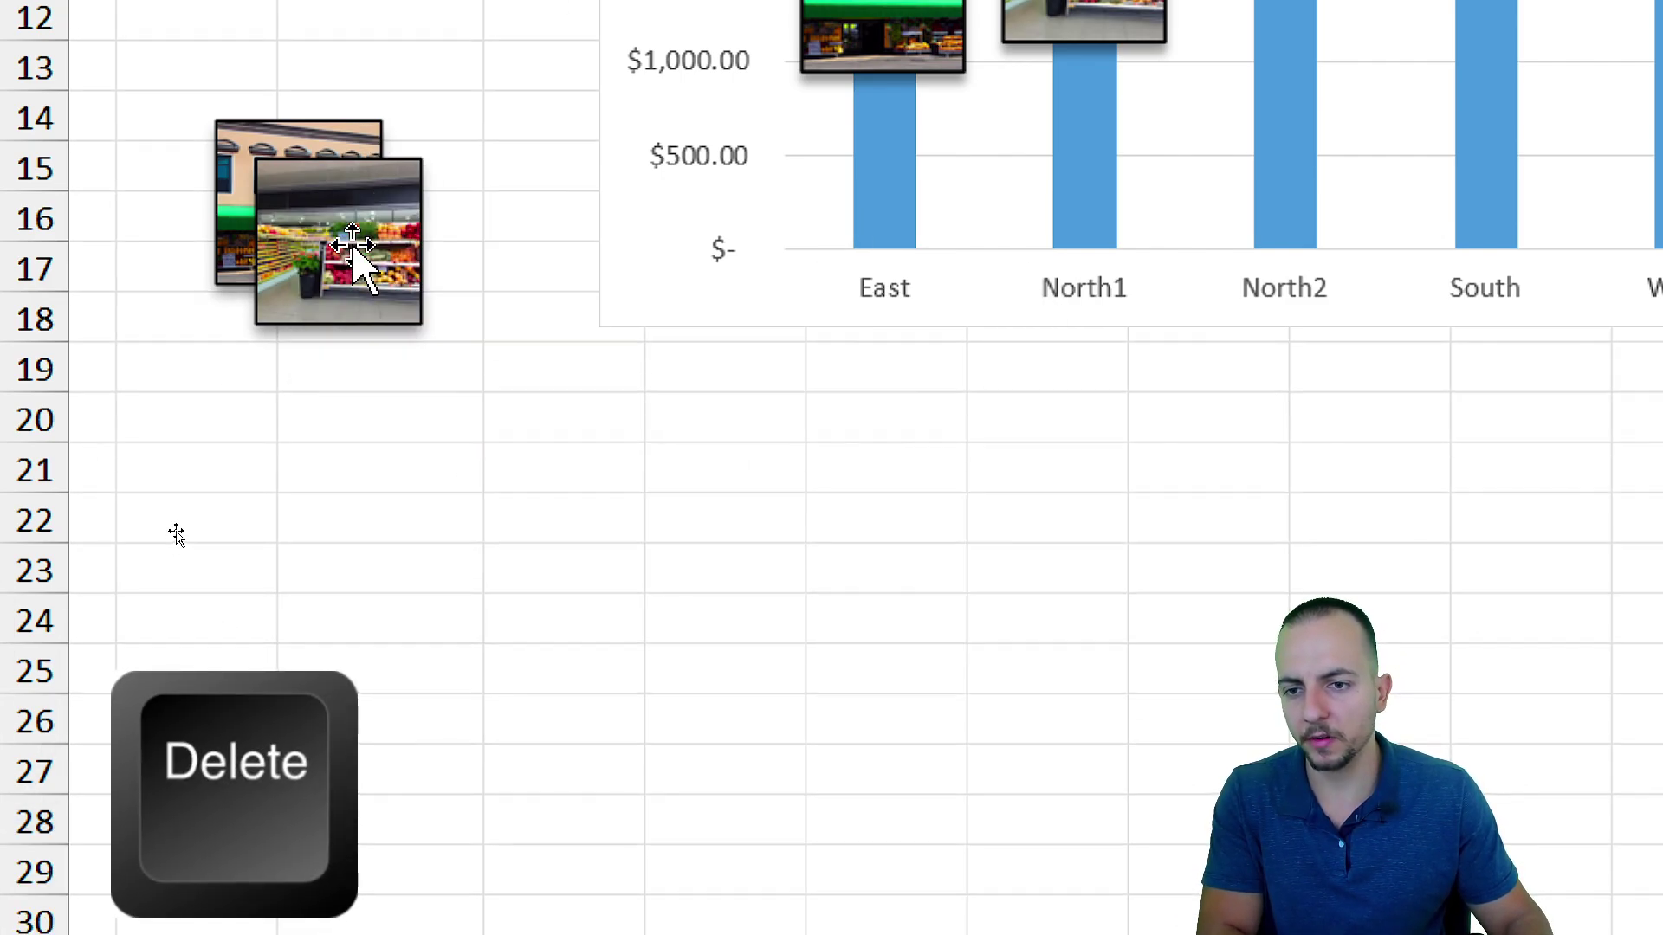
left_click(308, 190)
key("Delete")
left_click(304, 183)
key("Delete")
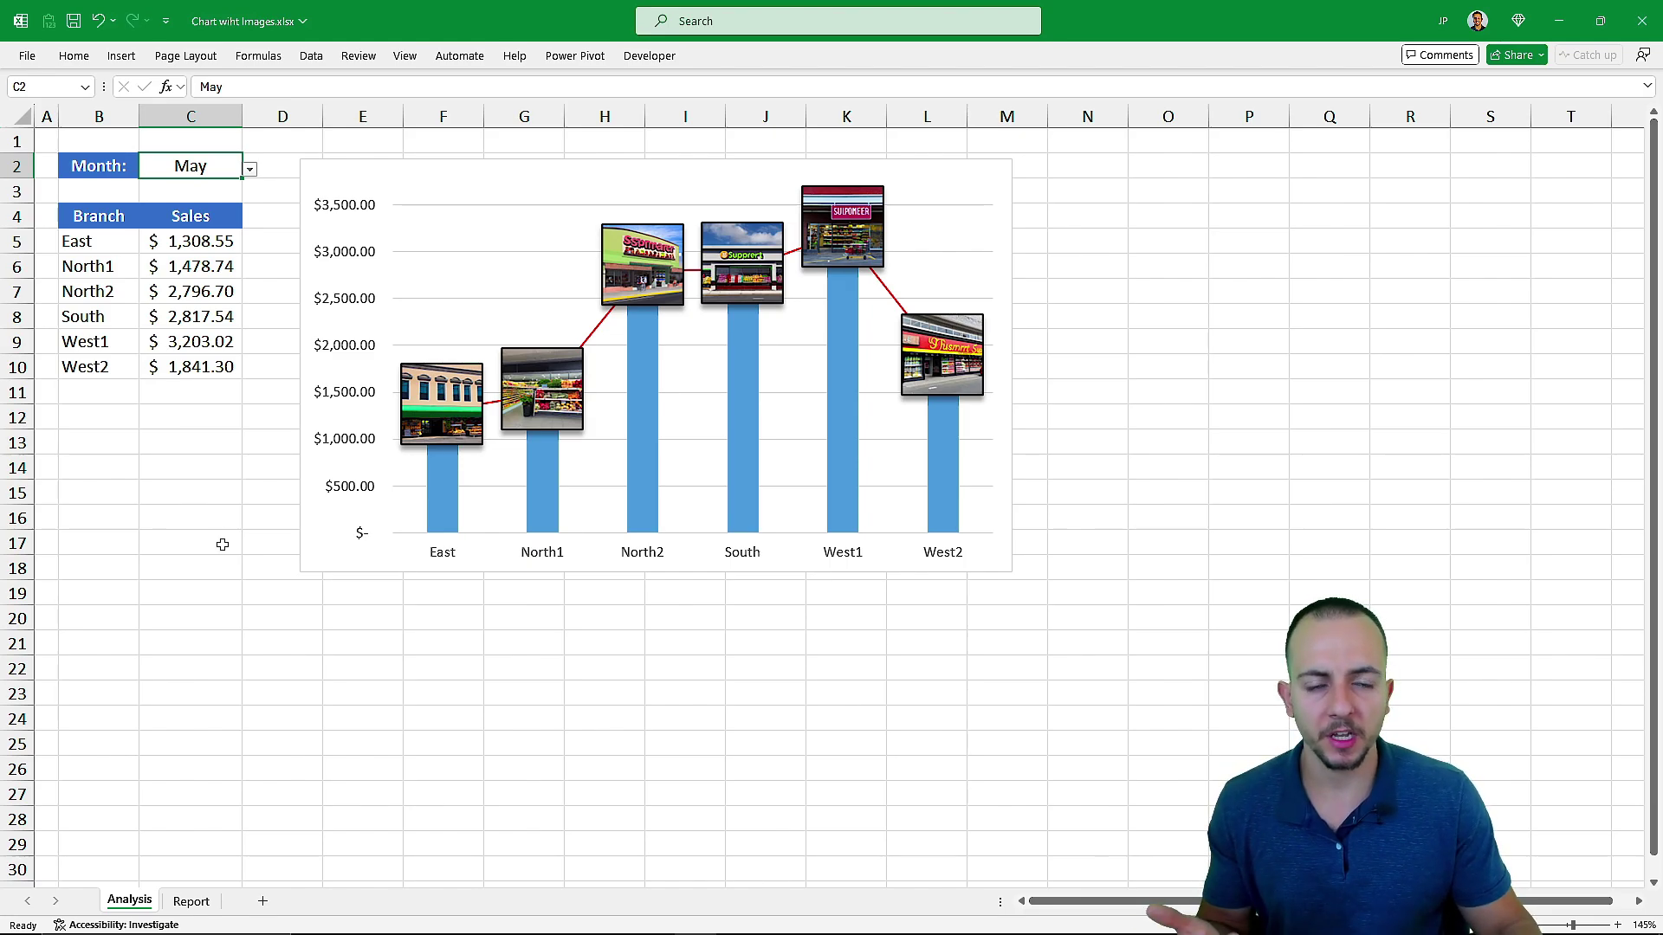
Pick Jul in C2's month dropdown so the chart shows July, West2 highest at $2,910.50.
left_click(249, 171)
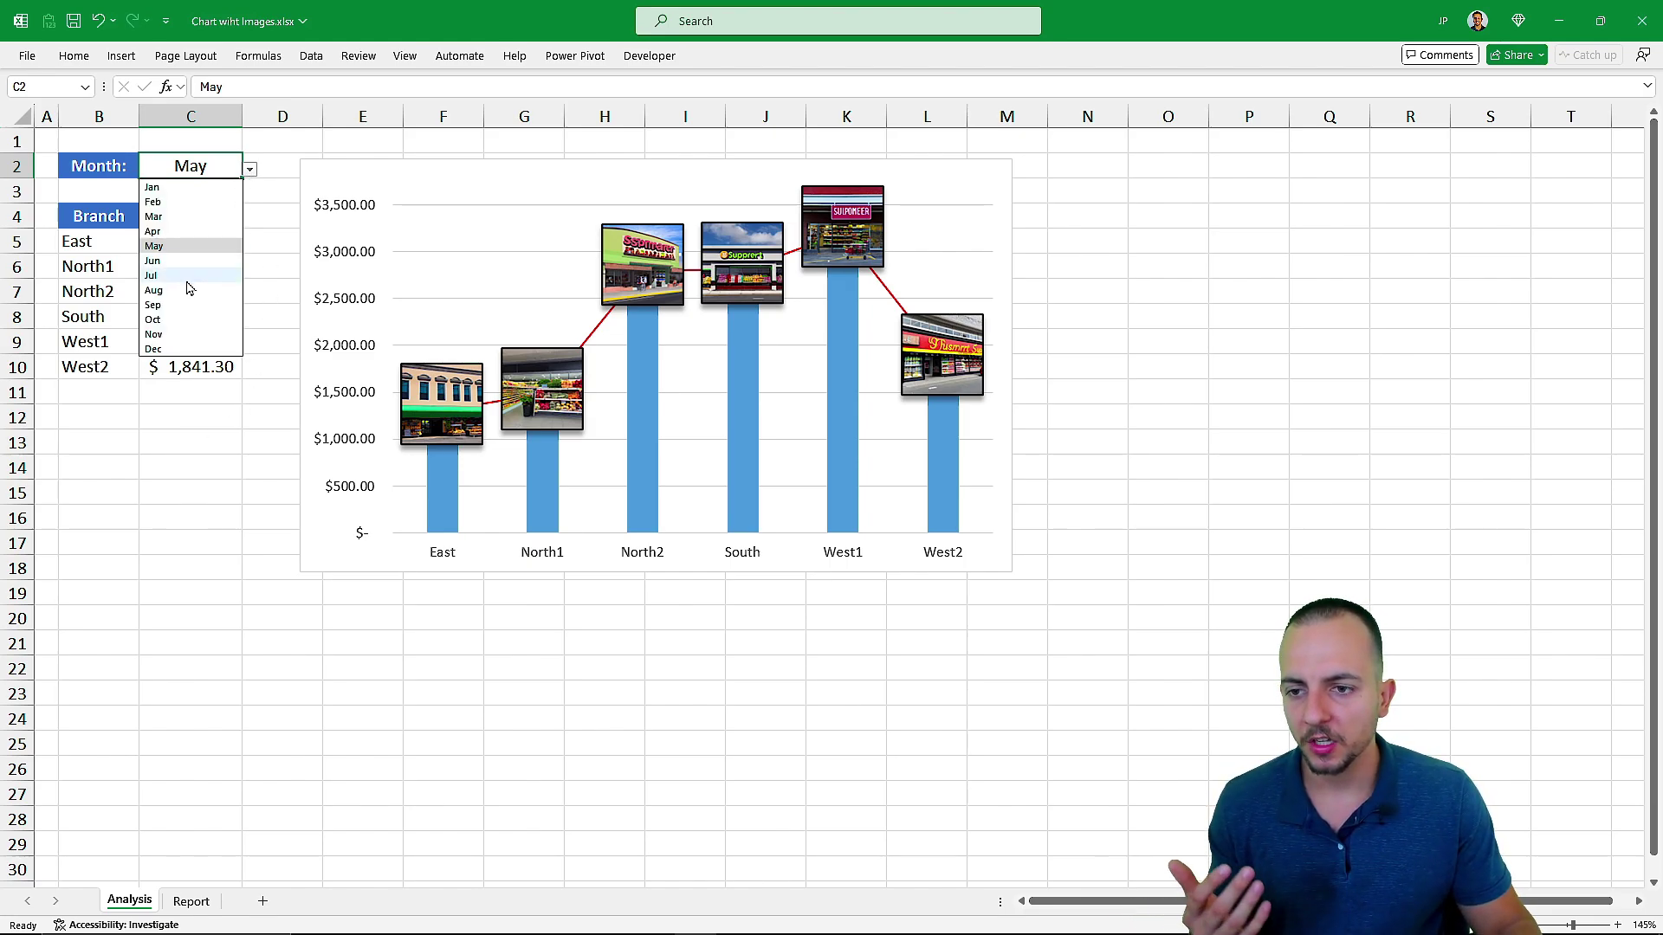
left_click(186, 278)
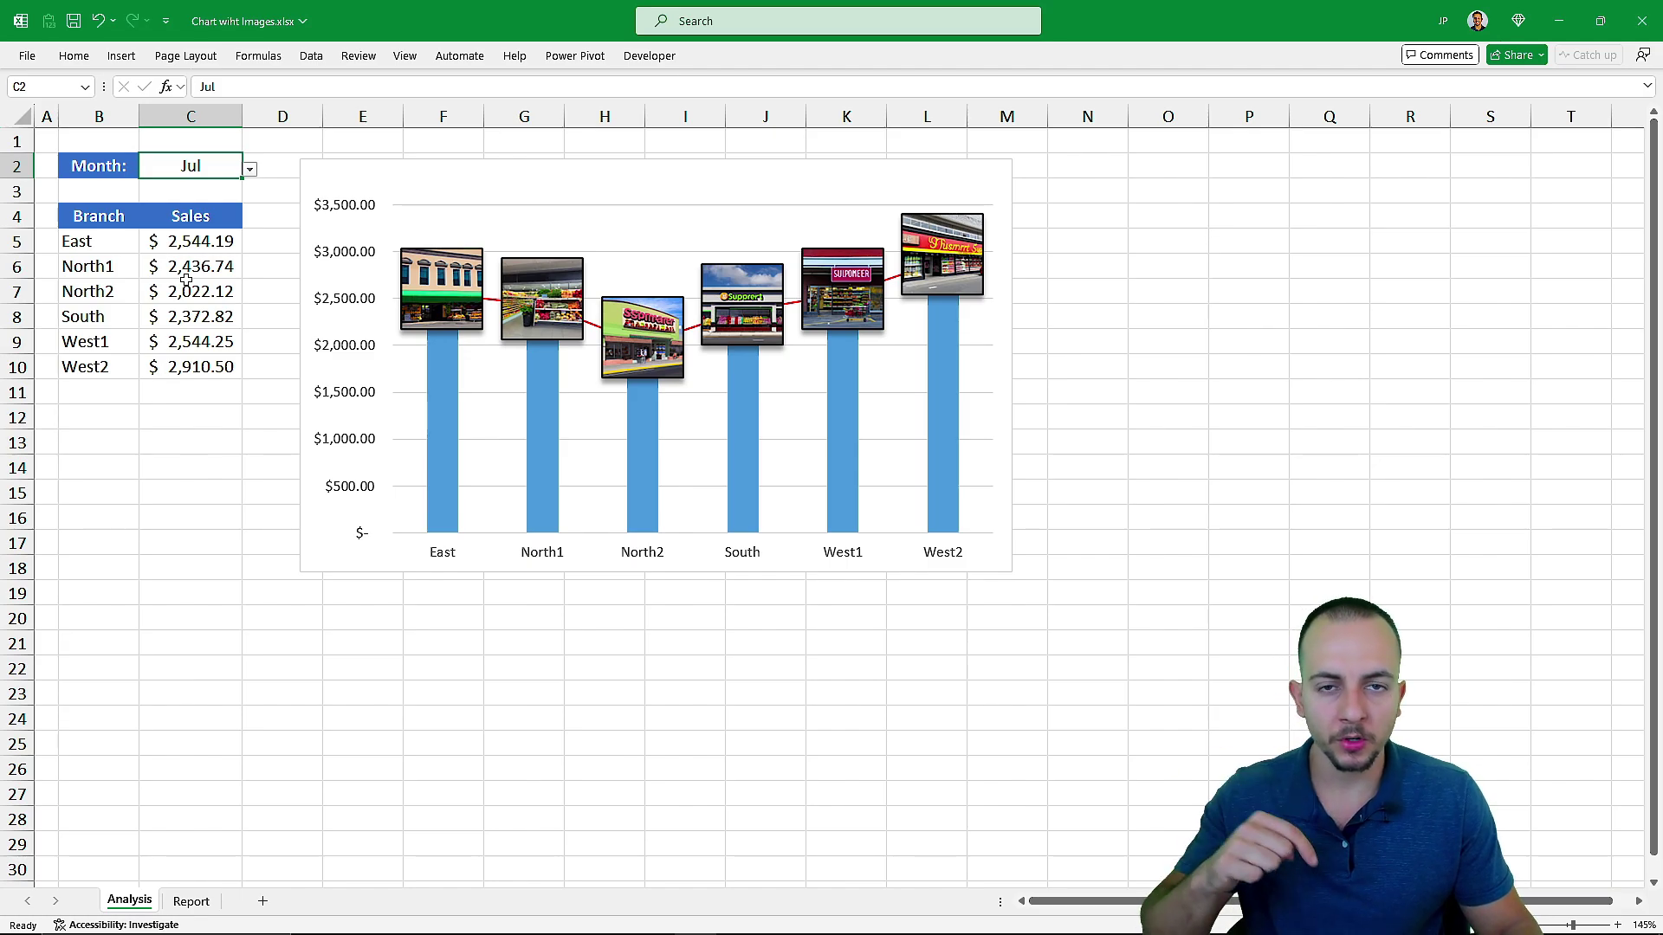
left_click(250, 170)
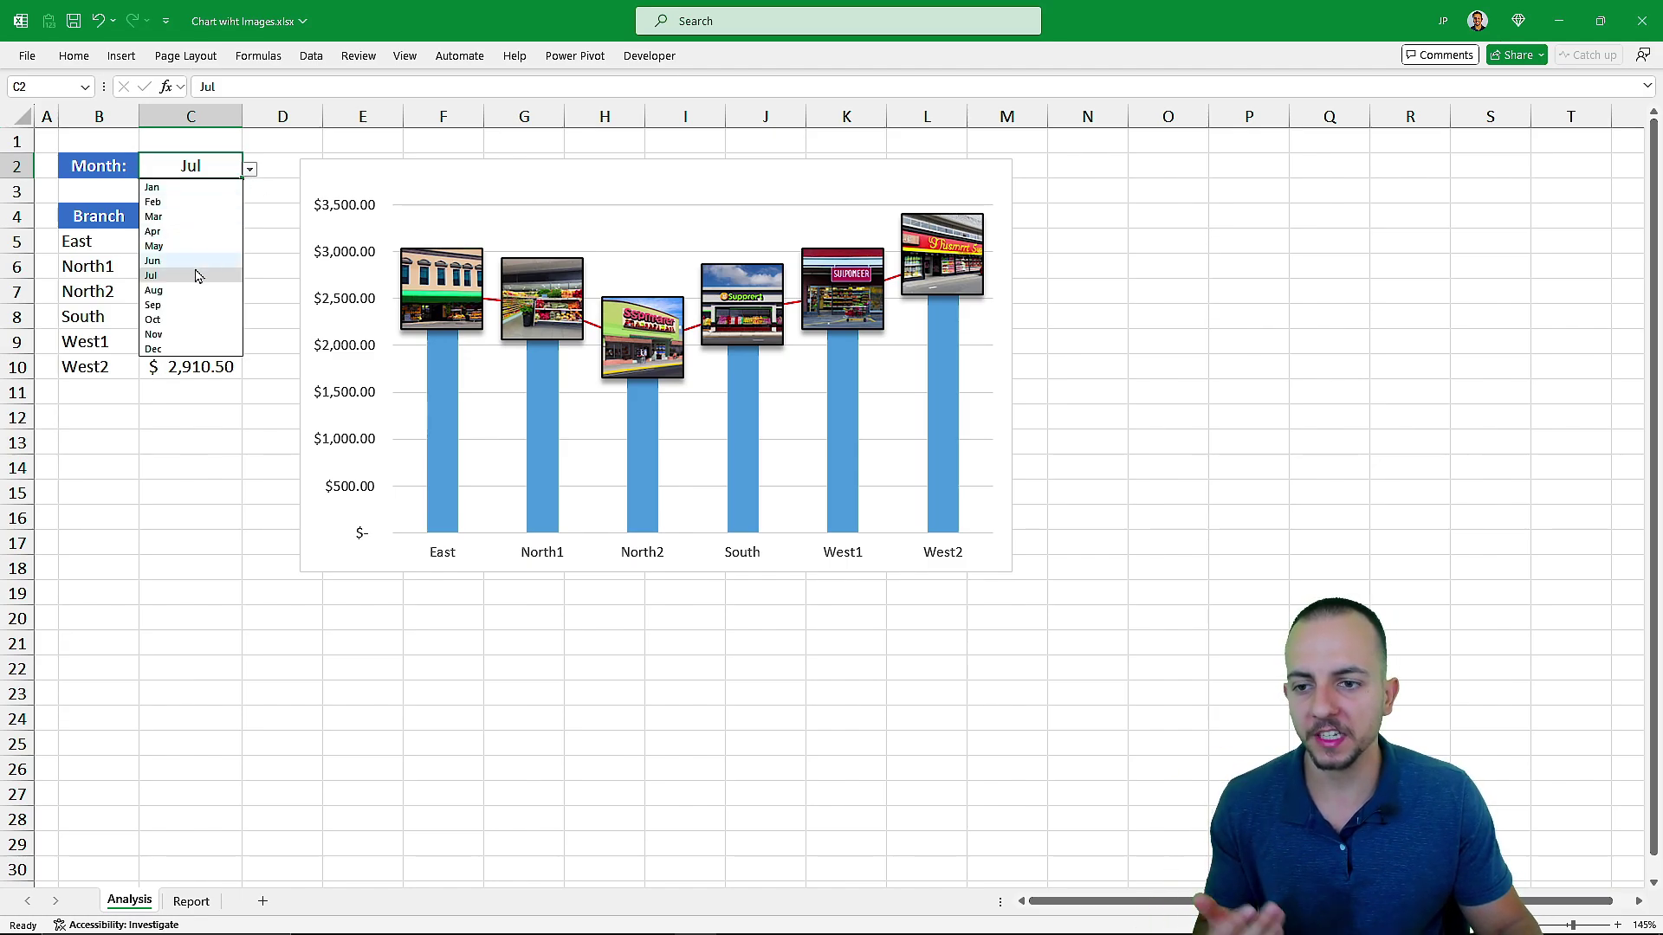